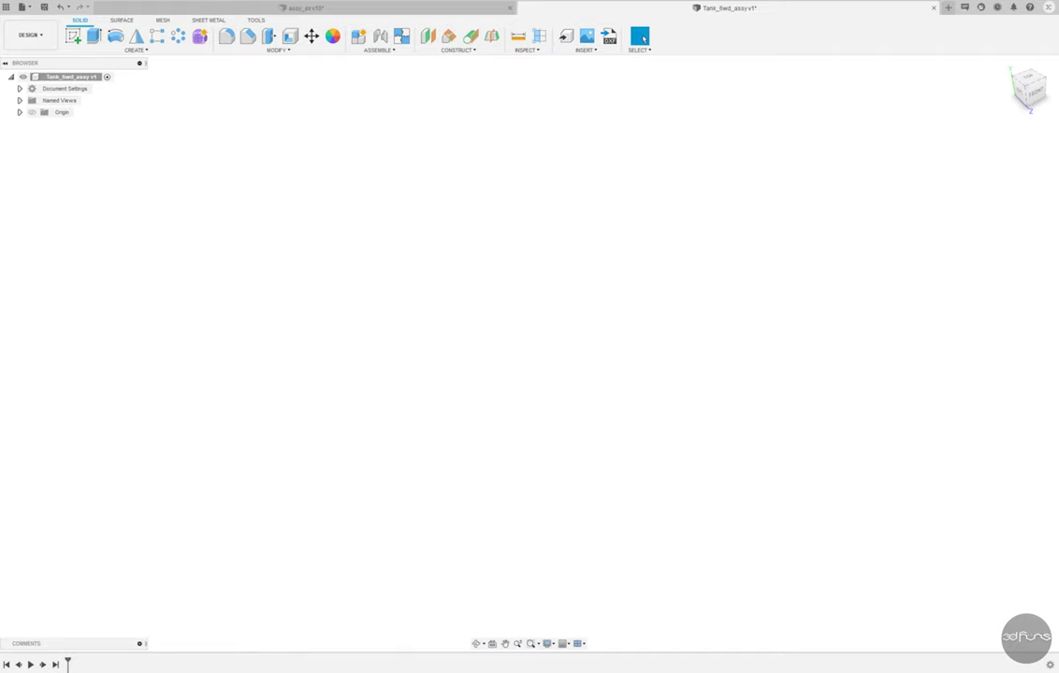
# Place frame_motor, then paste a copy offset -43 mm in Z and turned 180° to face it
pyautogui.click(1005, 301)
pyautogui.hotkey('ctrl', 'c')
pyautogui.hotkey('ctrl', 'v')
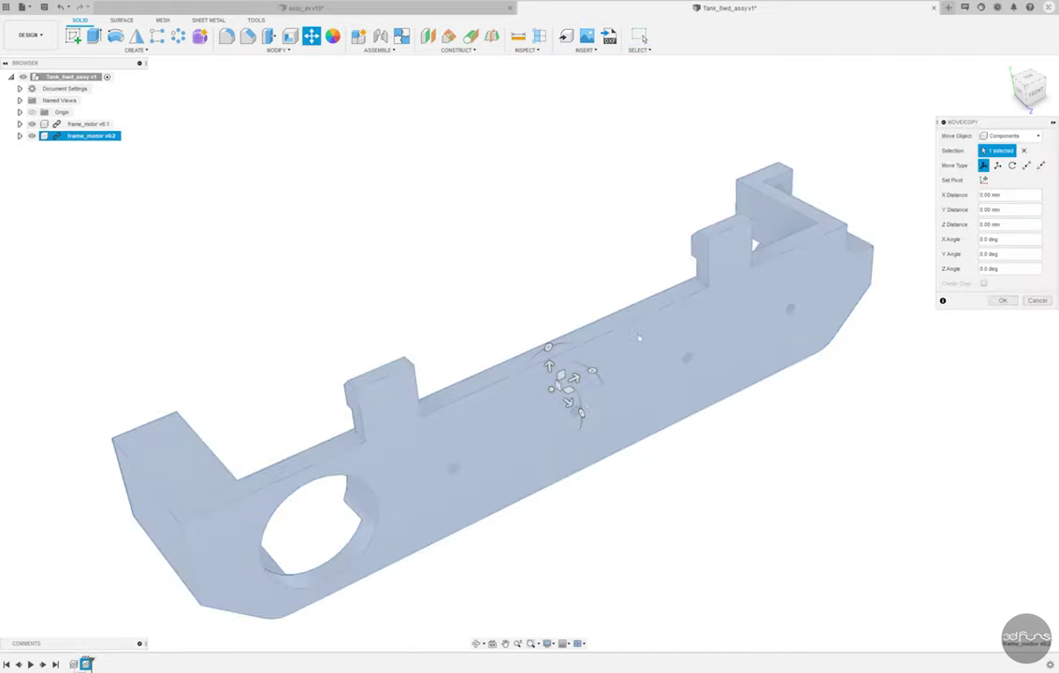
pyautogui.write('-43')
pyautogui.scroll(-3, 449, 374)
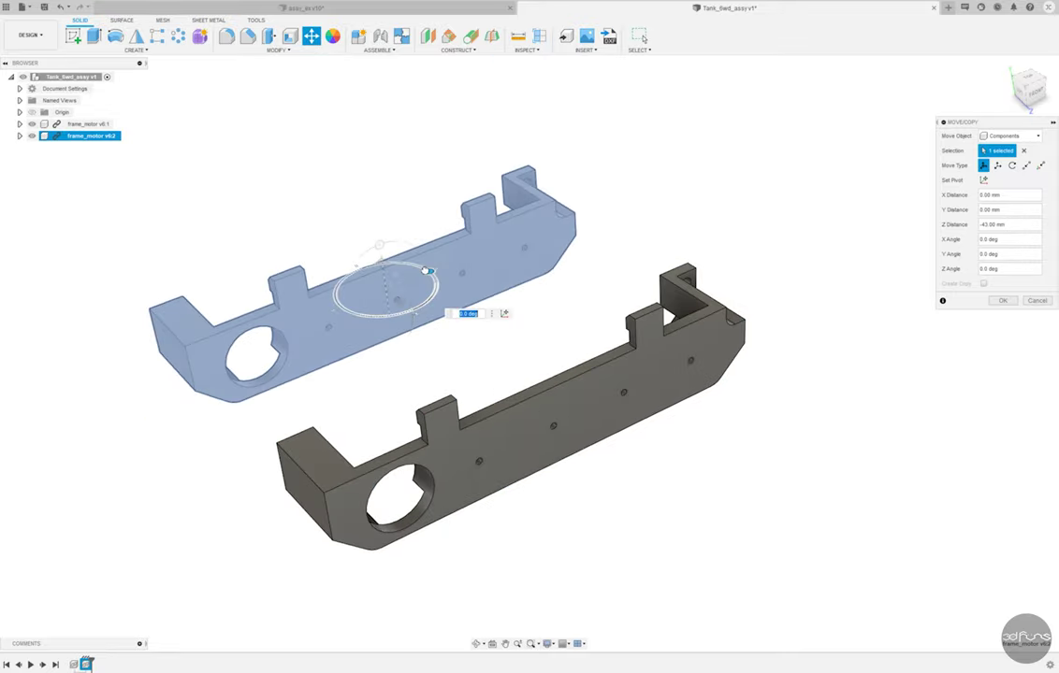
pyautogui.moveTo(367, 297); pyautogui.dragTo(396, 359)
pyautogui.click(1002, 302)
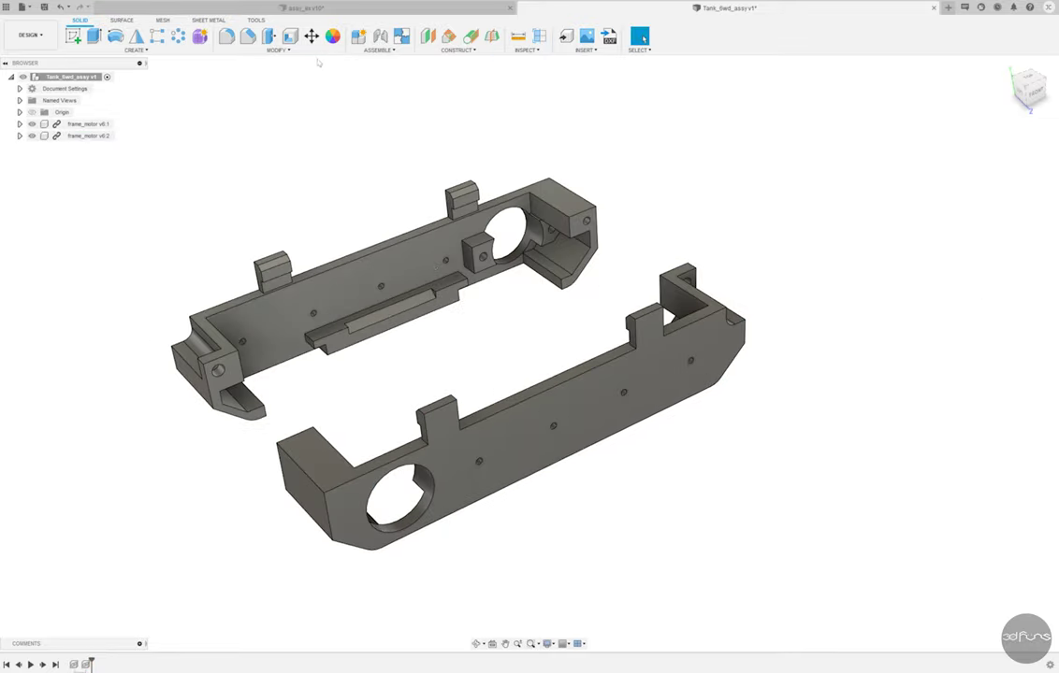
pyautogui.click(381, 37)
pyautogui.scroll(3, 224, 393)
# Joint the end faces of the two frame_motor halves together
pyautogui.scroll(3, 281, 374)
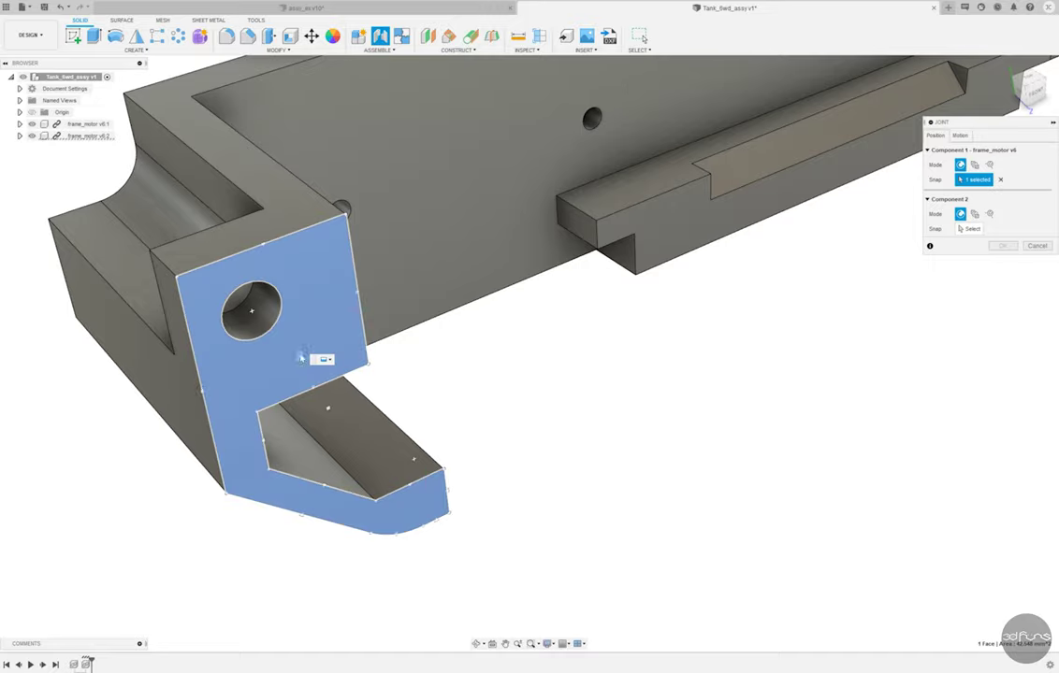
pyautogui.click(313, 355)
pyautogui.scroll(-5, 204, 391)
pyautogui.keyDown('shift'); pyautogui.moveTo(204, 391); pyautogui.dragTo(378, 372, button='middle'); pyautogui.keyUp('shift')
pyautogui.scroll(3, 456, 484)
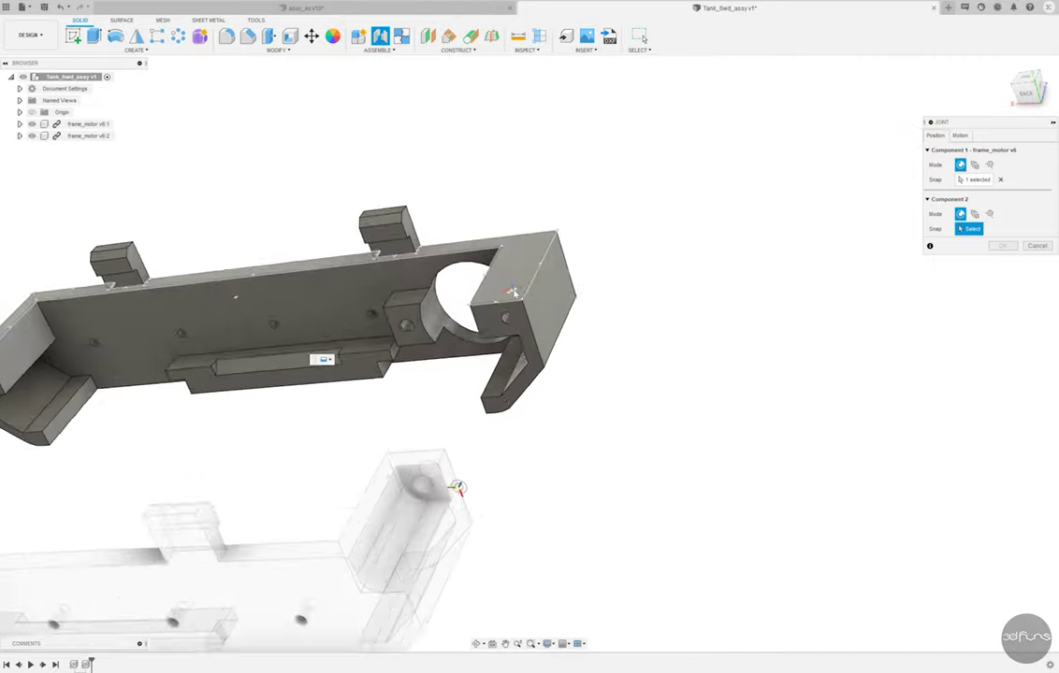
pyautogui.scroll(3, 449, 371)
pyautogui.click(567, 408)
pyautogui.scroll(-3, 739, 371)
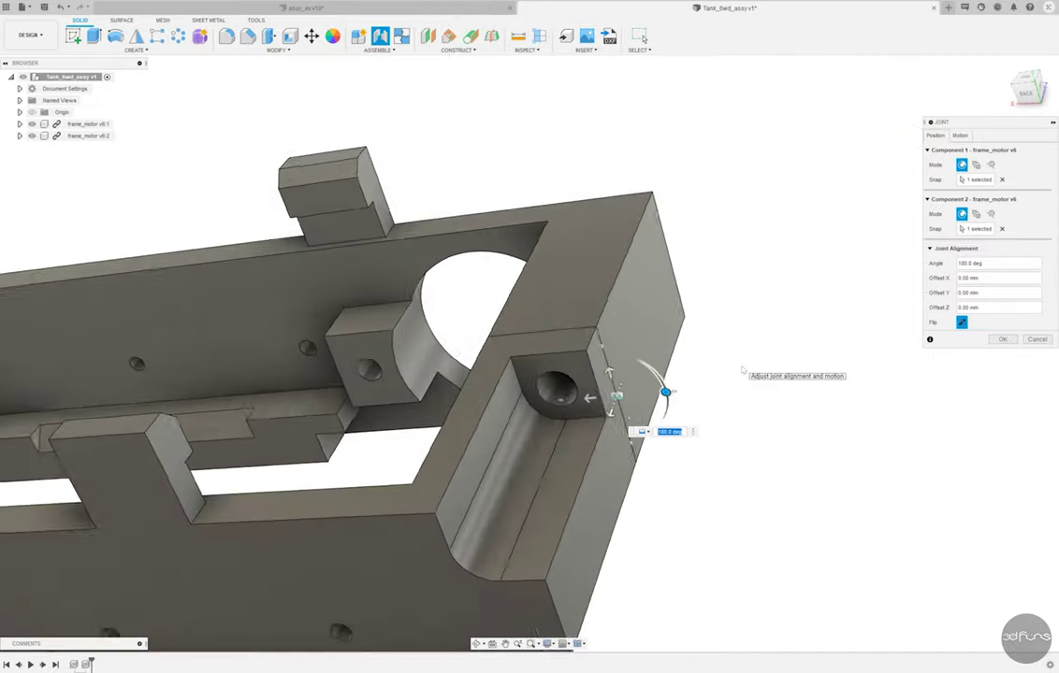
pyautogui.scroll(-3, 692, 427)
pyautogui.press('Return')
# Orbit to view the joined frame from above
pyautogui.scroll(-3, 293, 432)
pyautogui.moveTo(293, 432)
pyautogui.keyDown('shift'); pyautogui.mouseDown(button='middle')
pyautogui.moveTo(704, 378)
pyautogui.moveTo(583, 278)
pyautogui.mouseUp(button='middle'); pyautogui.keyUp('shift')
pyautogui.scroll(2, 583, 278)
pyautogui.scroll(2, 583, 277)
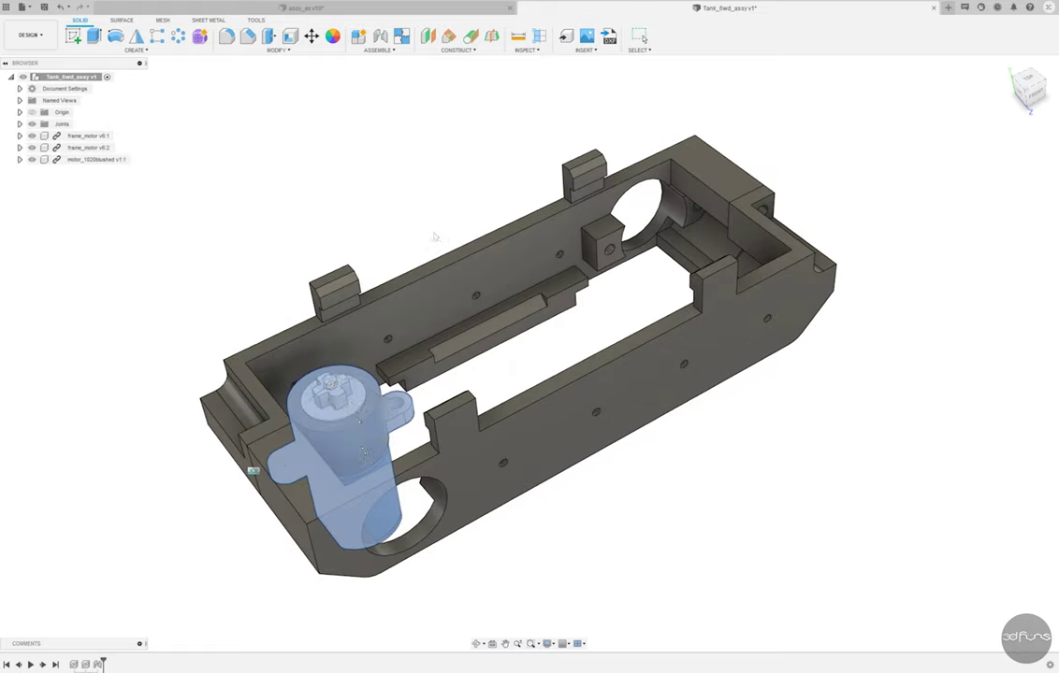
# Rotate the brushed motor -90° about X
pyautogui.moveTo(348, 462)
pyautogui.mouseDown()
pyautogui.moveTo(322, 404)
pyautogui.moveTo(382, 311)
pyautogui.mouseUp()
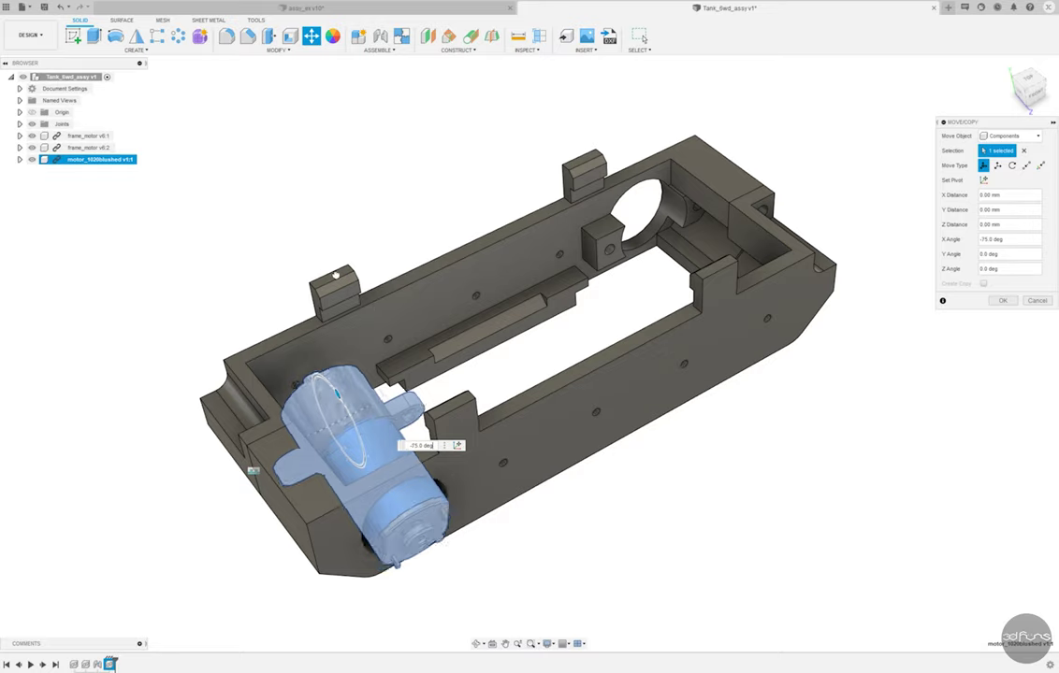
pyautogui.moveTo(336, 275); pyautogui.dragTo(307, 261)
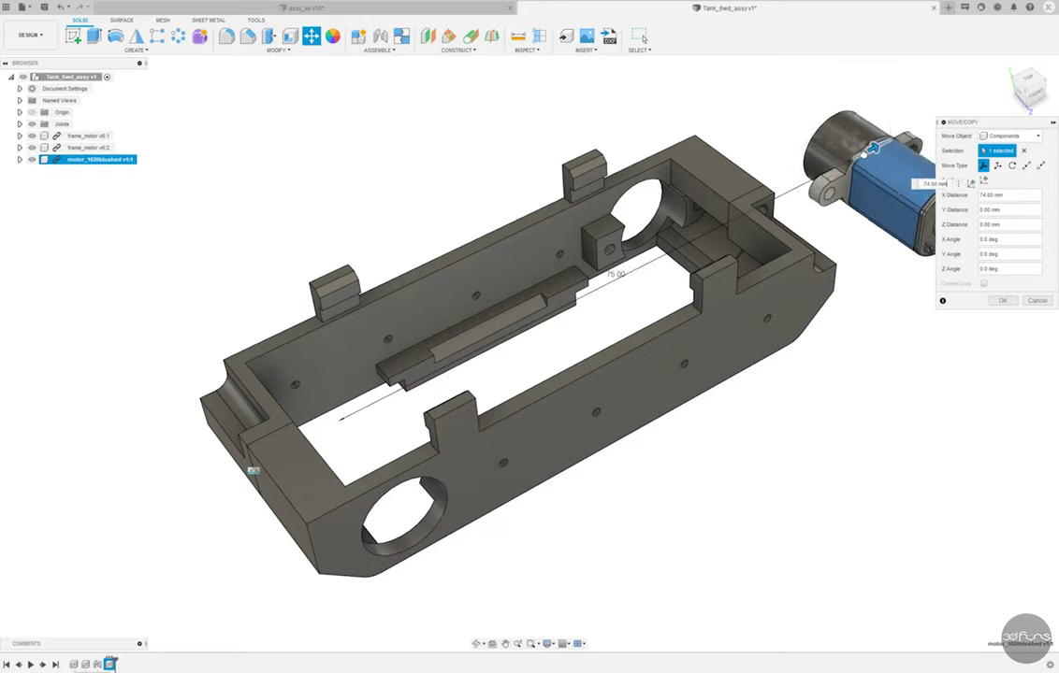
pyautogui.press('Return')
# Joint the motor's mounting tab to the motor boss on the frame
pyautogui.press('j')
pyautogui.moveTo(572, 208)
pyautogui.keyDown('shift'); pyautogui.mouseDown(button='middle')
pyautogui.moveTo(393, 260)
pyautogui.moveTo(385, 272)
pyautogui.mouseUp(button='middle'); pyautogui.keyUp('shift')
pyautogui.scroll(3, 393, 260)
pyautogui.scroll(2, 392, 260)
pyautogui.click(408, 219)
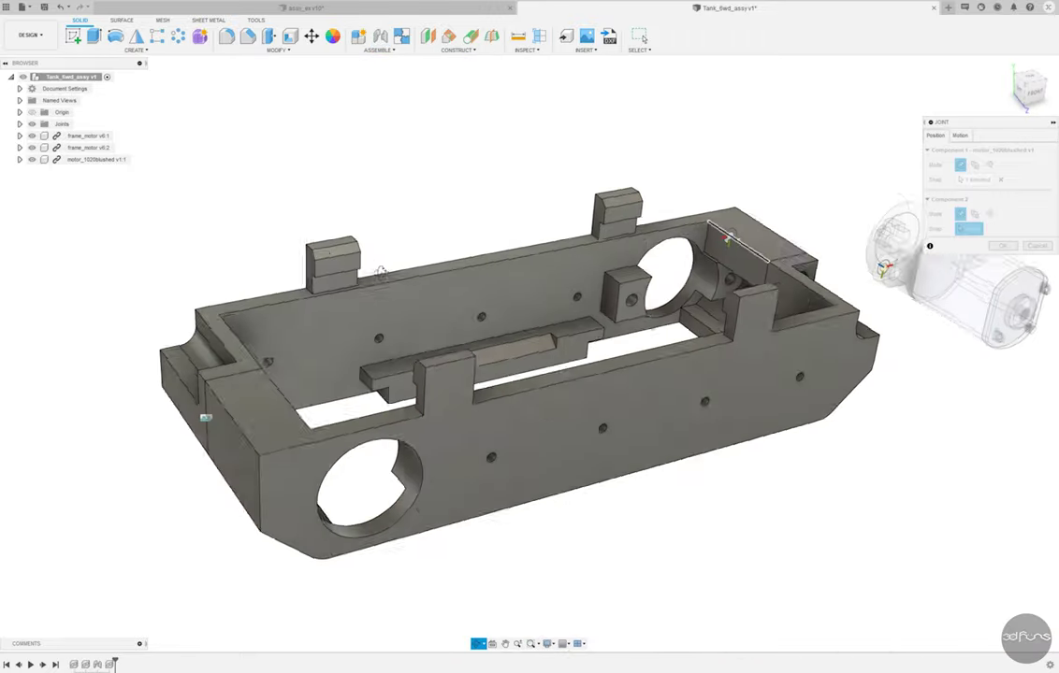
pyautogui.scroll(5, 645, 281)
pyautogui.click(661, 273)
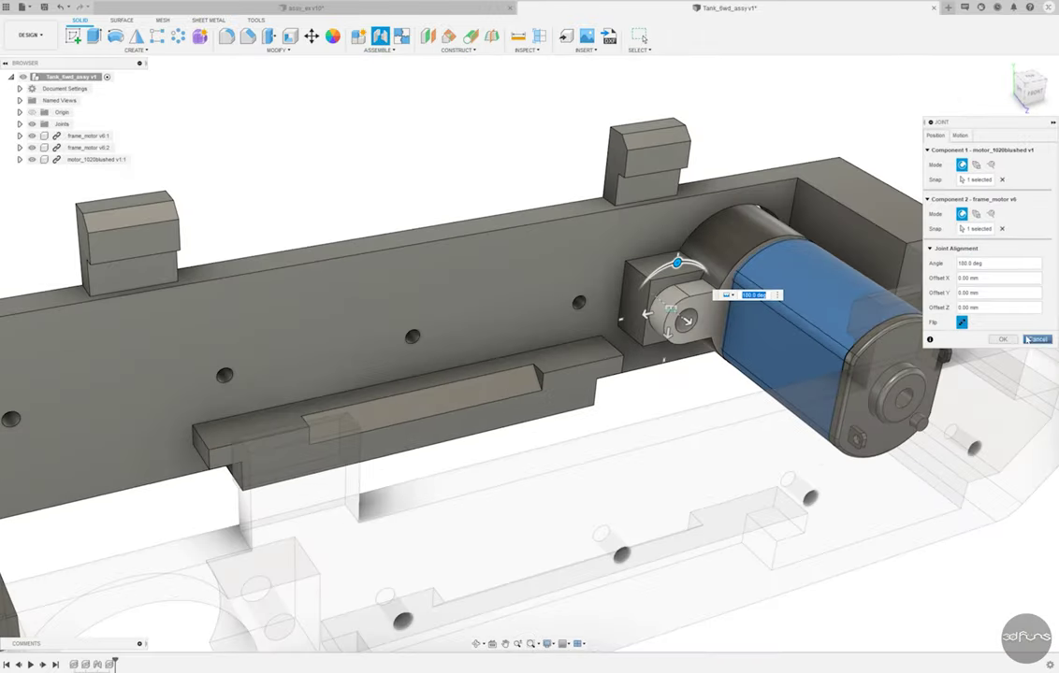
pyautogui.click(1027, 340)
# Insert a second brushed motor, viewing the whole frame from above
pyautogui.keyDown('shift'); pyautogui.moveTo(544, 361); pyautogui.dragTo(66, 352, button='middle'); pyautogui.keyUp('shift')
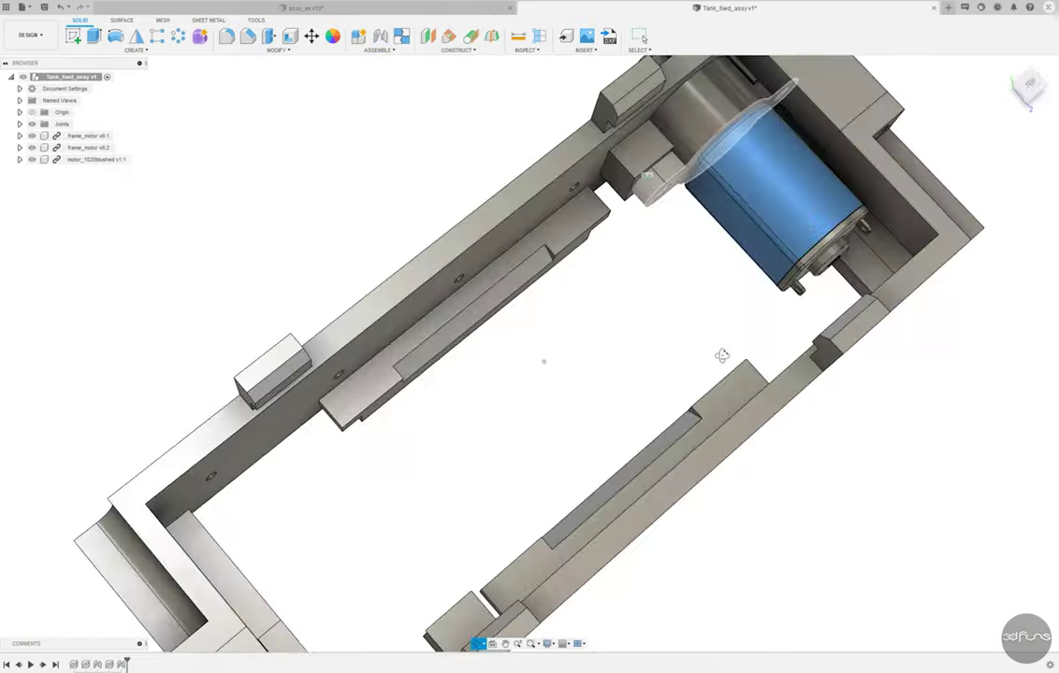
pyautogui.scroll(-4, 582, 197)
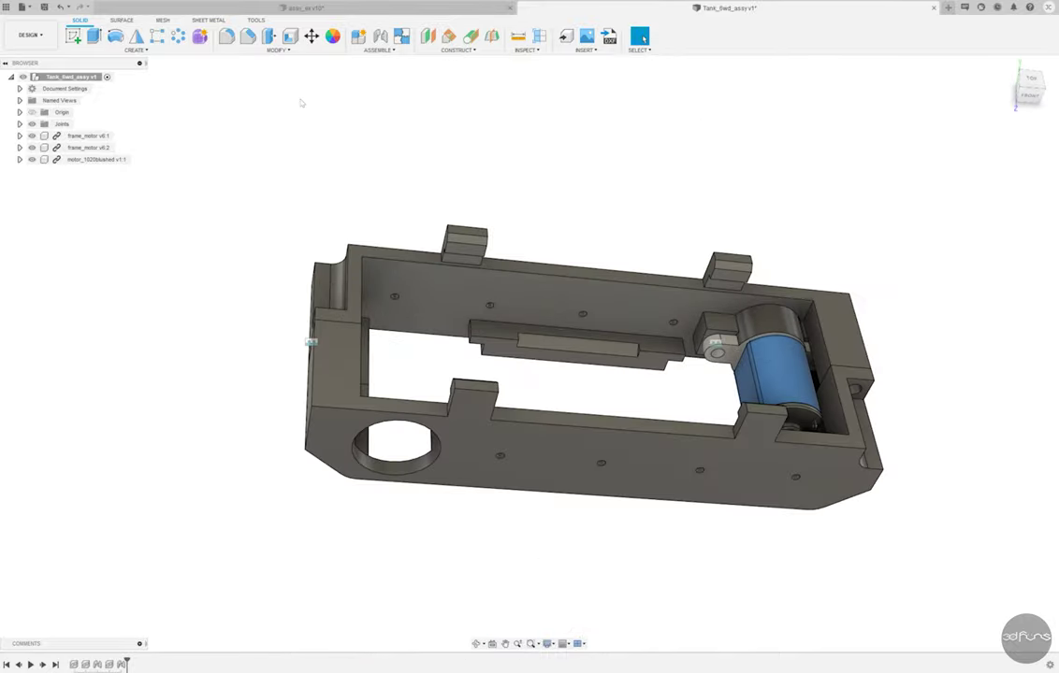
pyautogui.moveTo(655, 386); pyautogui.dragTo(656, 386)
# Rotate the second brushed motor 90° about X to lie flat
pyautogui.scroll(3, 524, 355)
pyautogui.keyDown('shift'); pyautogui.moveTo(523, 355); pyautogui.dragTo(344, 192, button='middle'); pyautogui.keyUp('shift')
pyautogui.moveTo(344, 192); pyautogui.dragTo(397, 226)
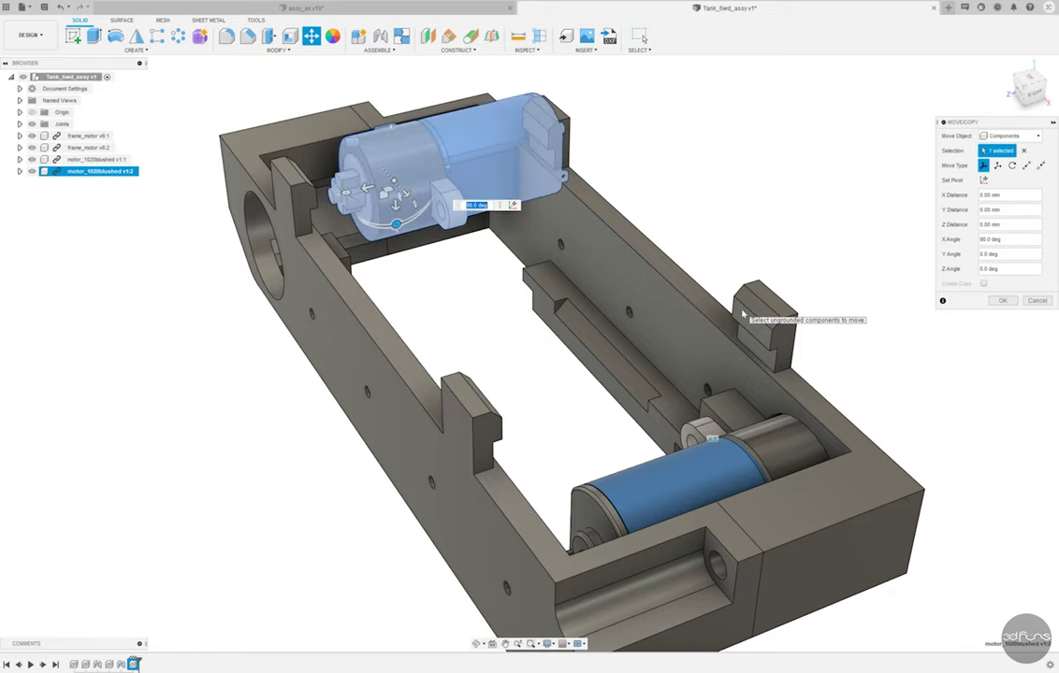
pyautogui.press('Return')
# Joint the second motor's tab to the opposite bracket hole, then insert frame_bottom
pyautogui.press('j')
pyautogui.scroll(8, 440, 213)
pyautogui.click(446, 243)
pyautogui.scroll(-5, 446, 244)
pyautogui.keyDown('shift'); pyautogui.moveTo(446, 243); pyautogui.dragTo(451, 292, button='middle'); pyautogui.keyUp('shift')
pyautogui.scroll(4, 451, 292)
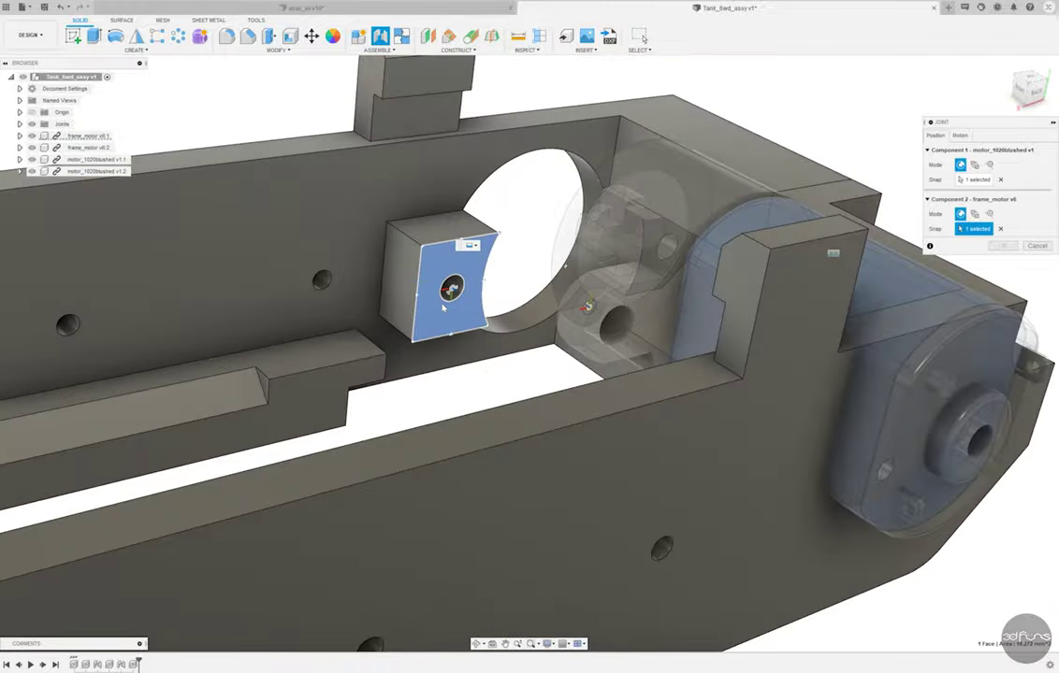
pyautogui.click(451, 290)
pyautogui.click(1003, 340)
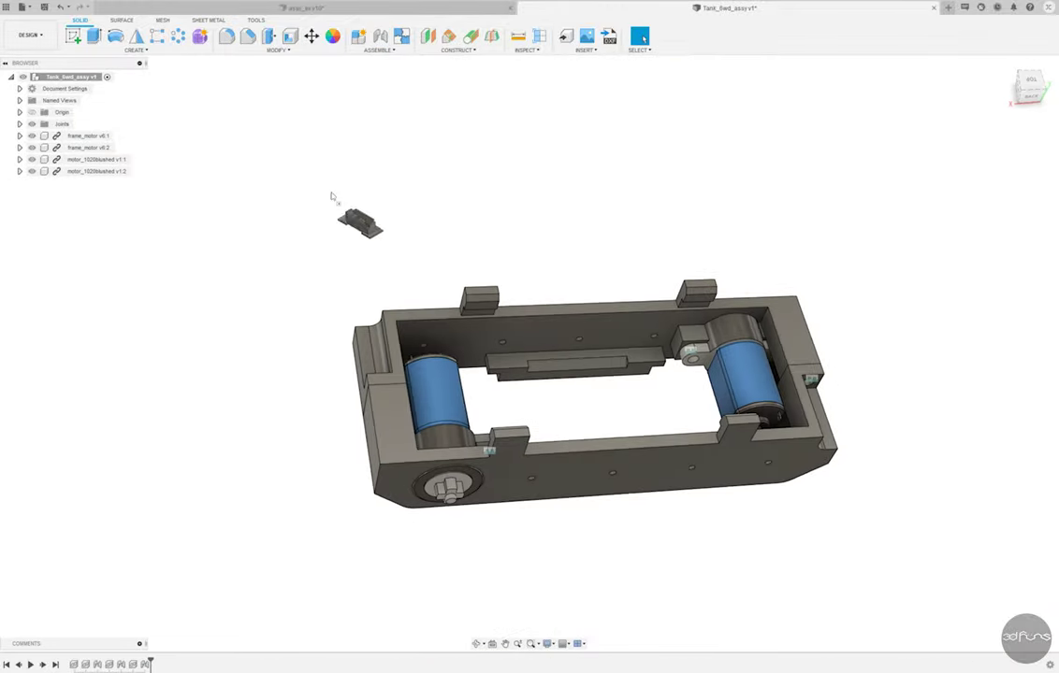
pyautogui.moveTo(811, 185); pyautogui.dragTo(647, 238)
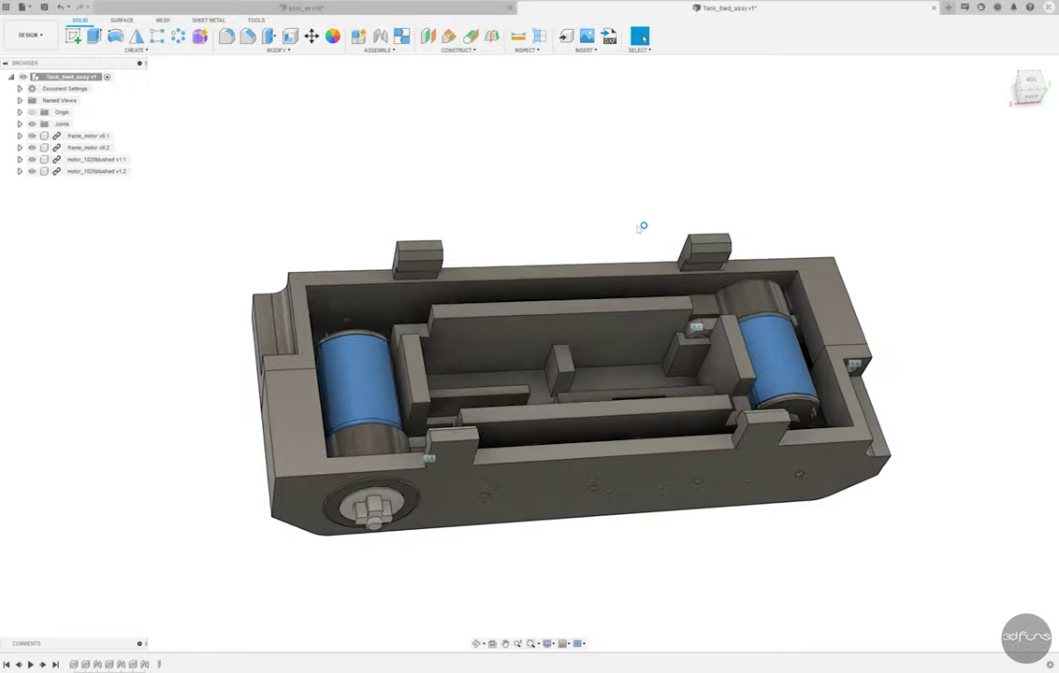
pyautogui.press('Return')
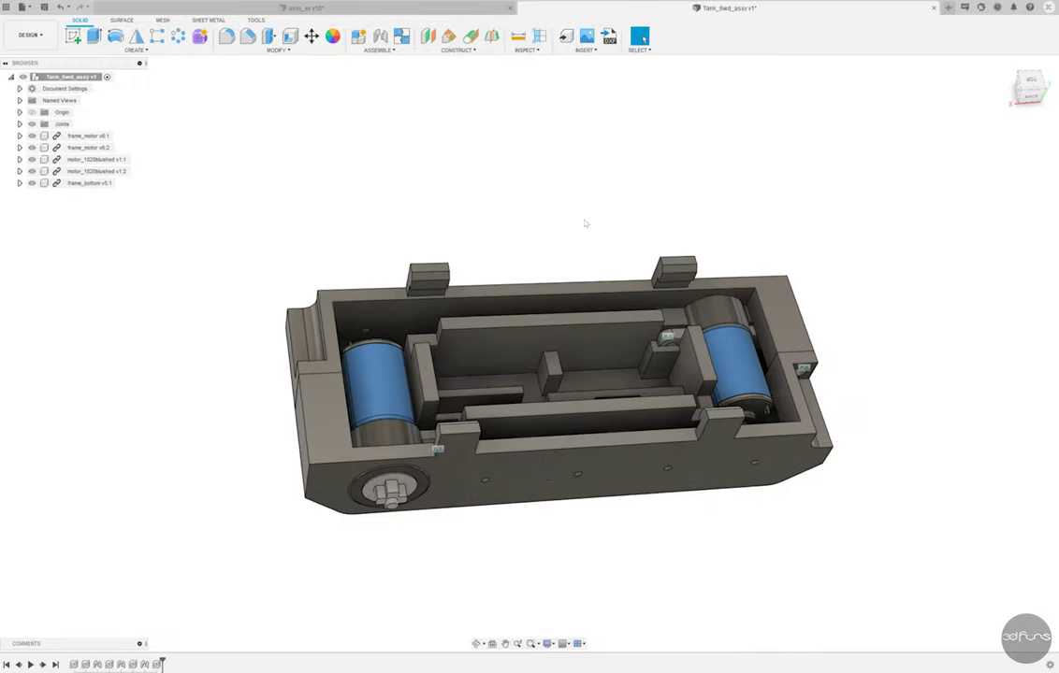
# Lift the slide switch above the frame and rotate it -90° about Y
pyautogui.keyDown('shift'); pyautogui.moveTo(581, 225); pyautogui.dragTo(586, 251, button='middle'); pyautogui.keyUp('shift')
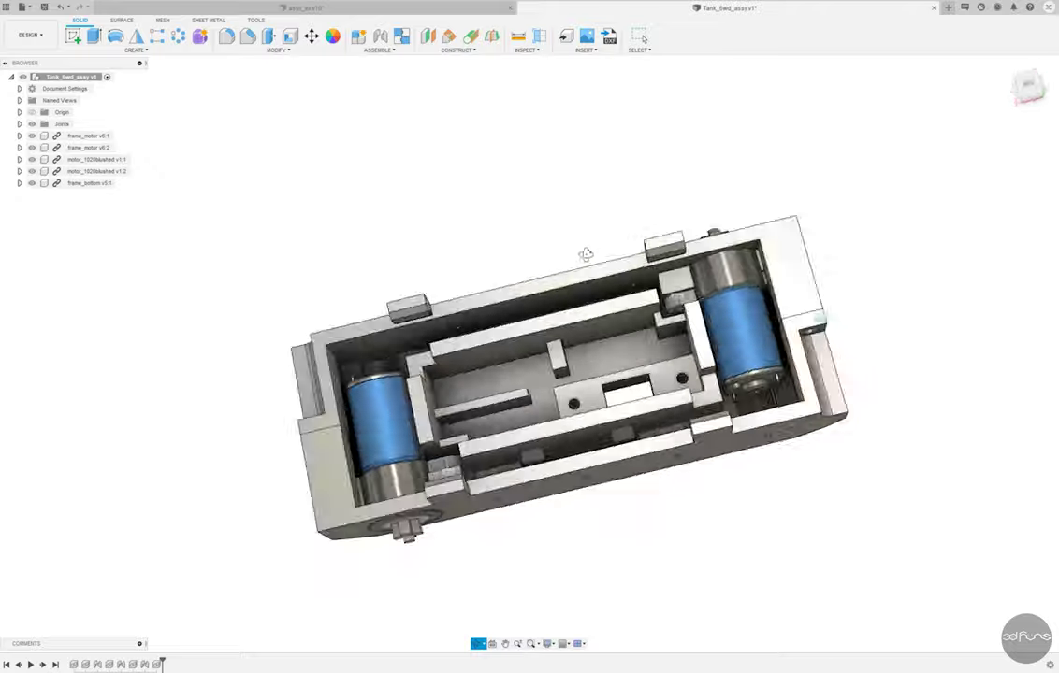
pyautogui.keyDown('shift'); pyautogui.moveTo(586, 251); pyautogui.dragTo(444, 252, button='middle'); pyautogui.keyUp('shift')
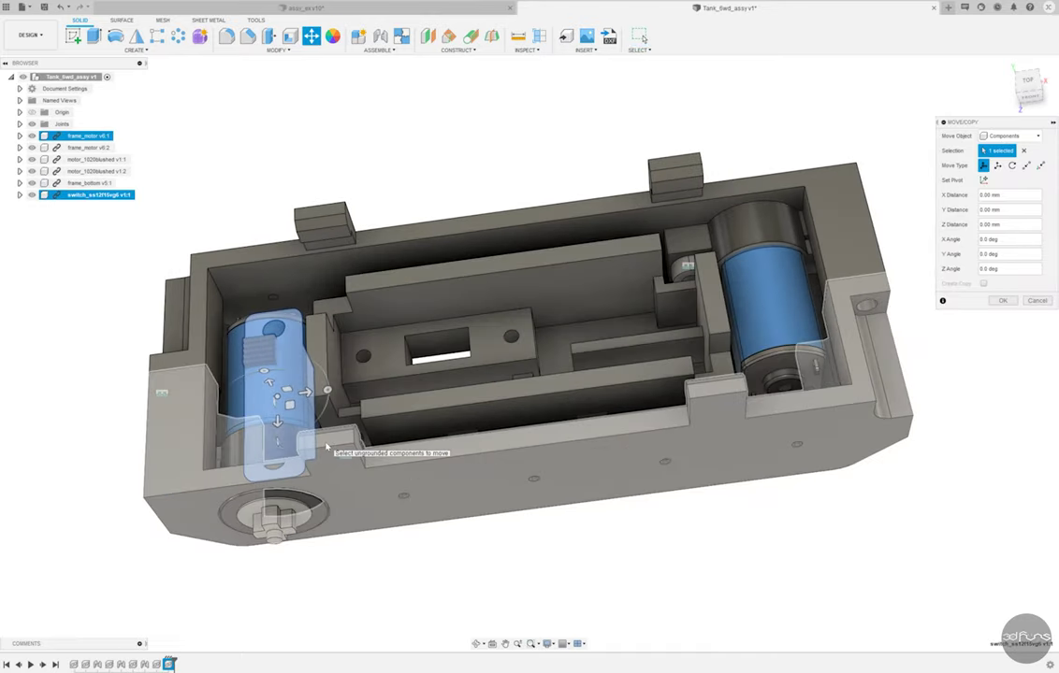
pyautogui.keyDown('shift'); pyautogui.moveTo(327, 448); pyautogui.dragTo(318, 411, button='middle'); pyautogui.keyUp('shift')
pyautogui.moveTo(318, 412); pyautogui.dragTo(360, 209)
pyautogui.keyDown('shift'); pyautogui.moveTo(359, 210); pyautogui.dragTo(346, 149, button='middle'); pyautogui.keyUp('shift')
pyautogui.moveTo(346, 150); pyautogui.dragTo(418, 195)
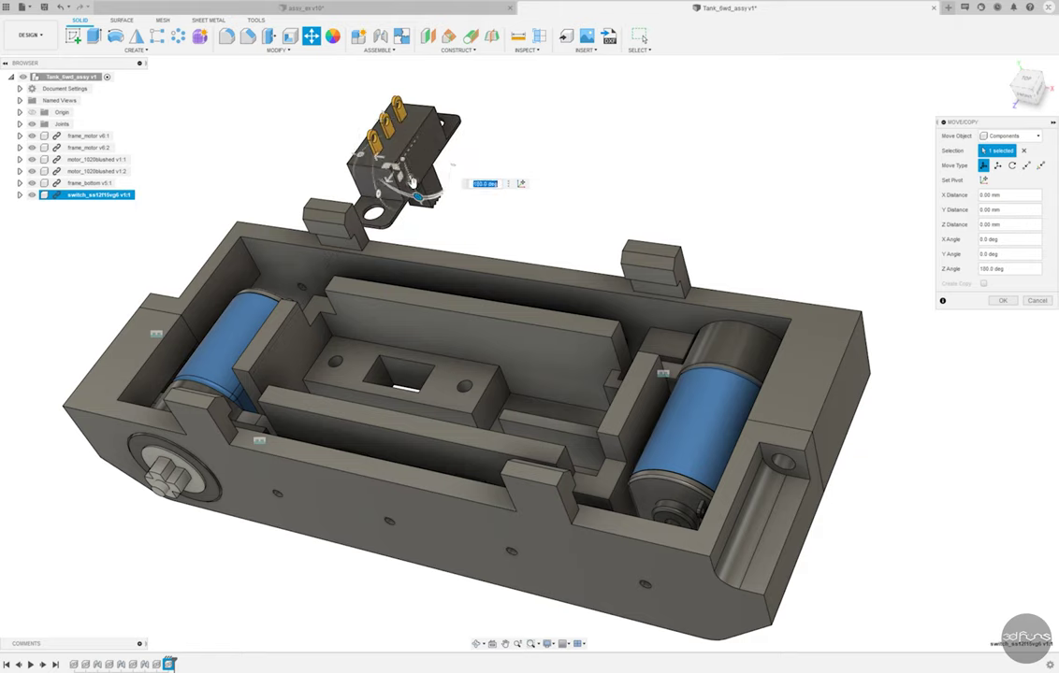
pyautogui.moveTo(360, 155); pyautogui.dragTo(385, 187)
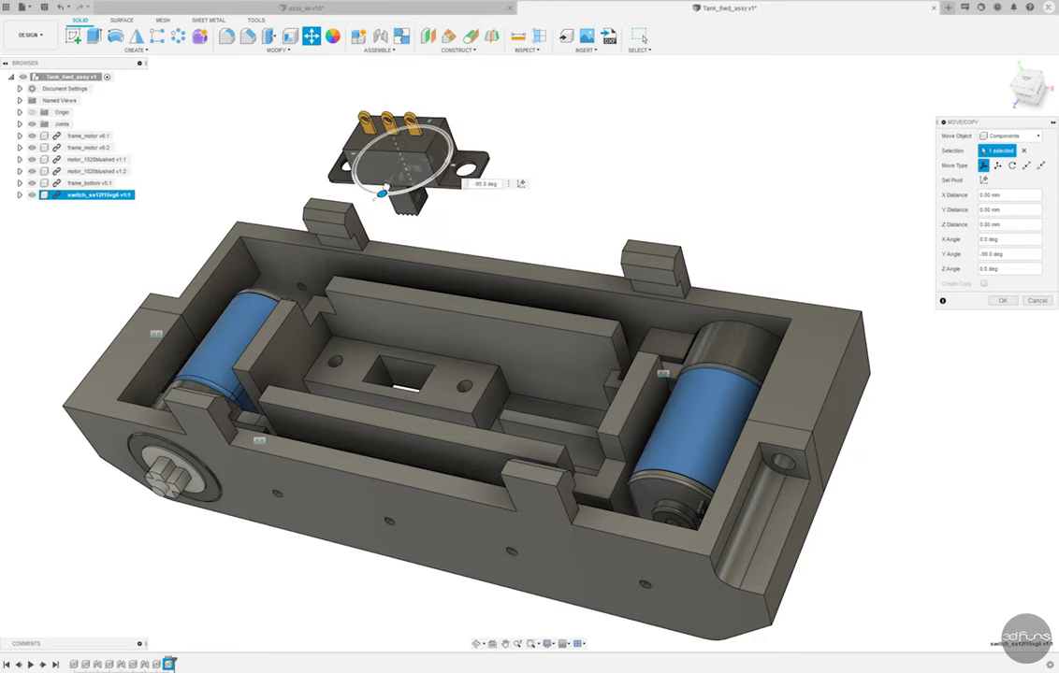
pyautogui.press('Return')
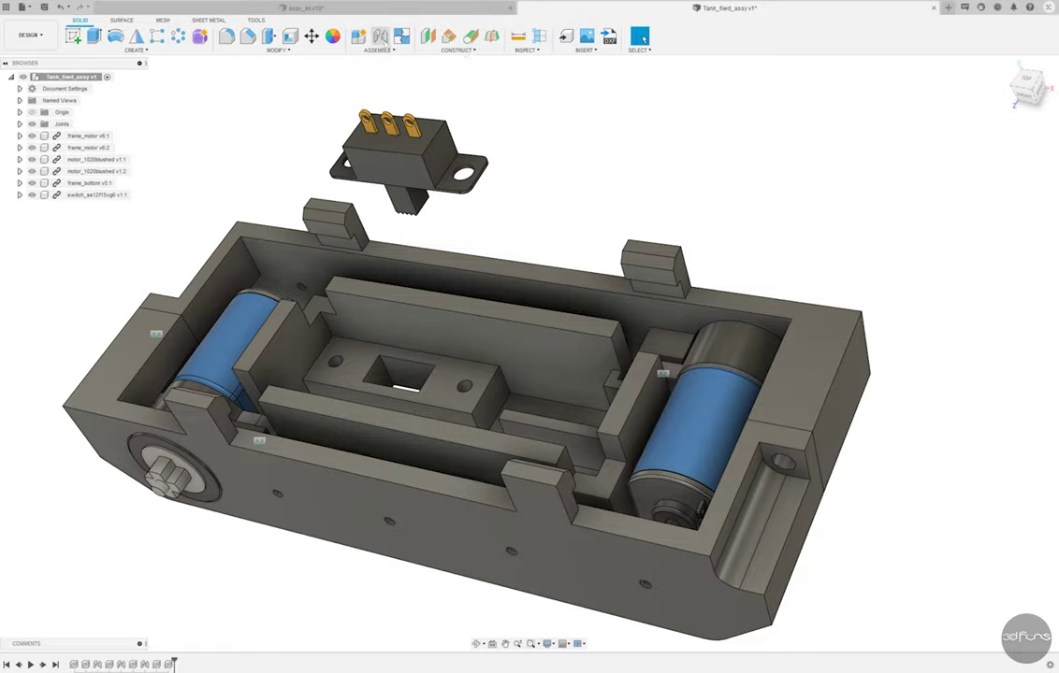
# Joint the switch's mounting face to the switch mount's top face on frame_bottom
pyautogui.click(381, 36)
pyautogui.keyDown('shift'); pyautogui.moveTo(631, 91); pyautogui.dragTo(462, 121, button='middle'); pyautogui.keyUp('shift')
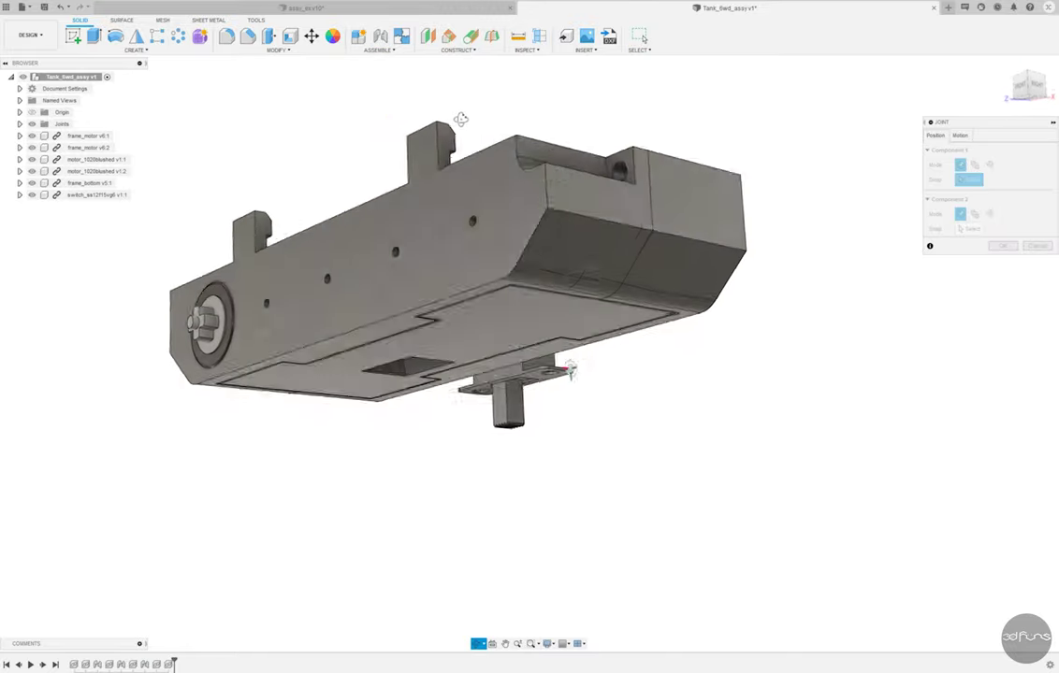
pyautogui.scroll(5, 546, 393)
pyautogui.scroll(3, 547, 393)
pyautogui.click(557, 551)
pyautogui.scroll(-5, 596, 436)
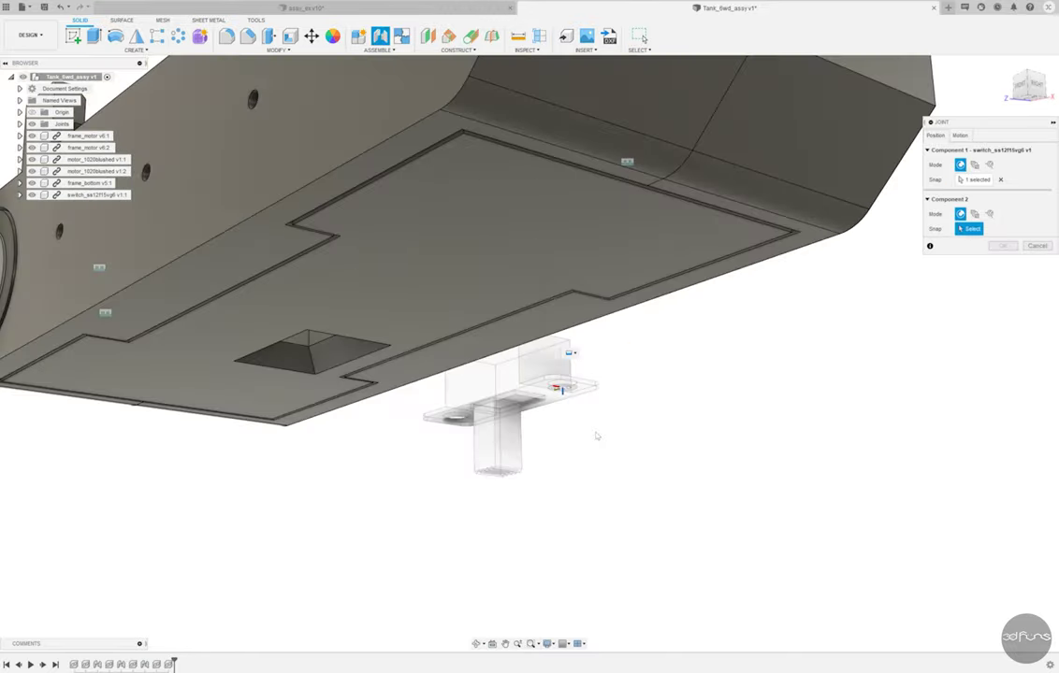
pyautogui.keyDown('shift'); pyautogui.moveTo(596, 436); pyautogui.dragTo(580, 374, button='middle'); pyautogui.keyUp('shift')
pyautogui.scroll(3, 580, 374)
pyautogui.scroll(3, 580, 374)
pyautogui.click(606, 372)
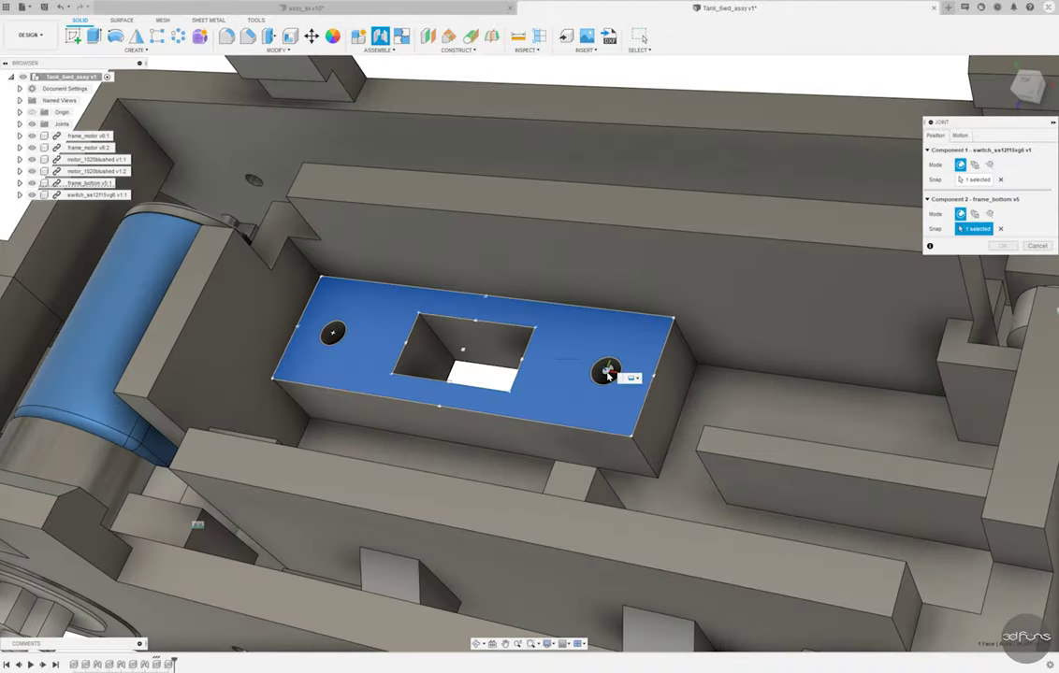
pyautogui.press('Return')
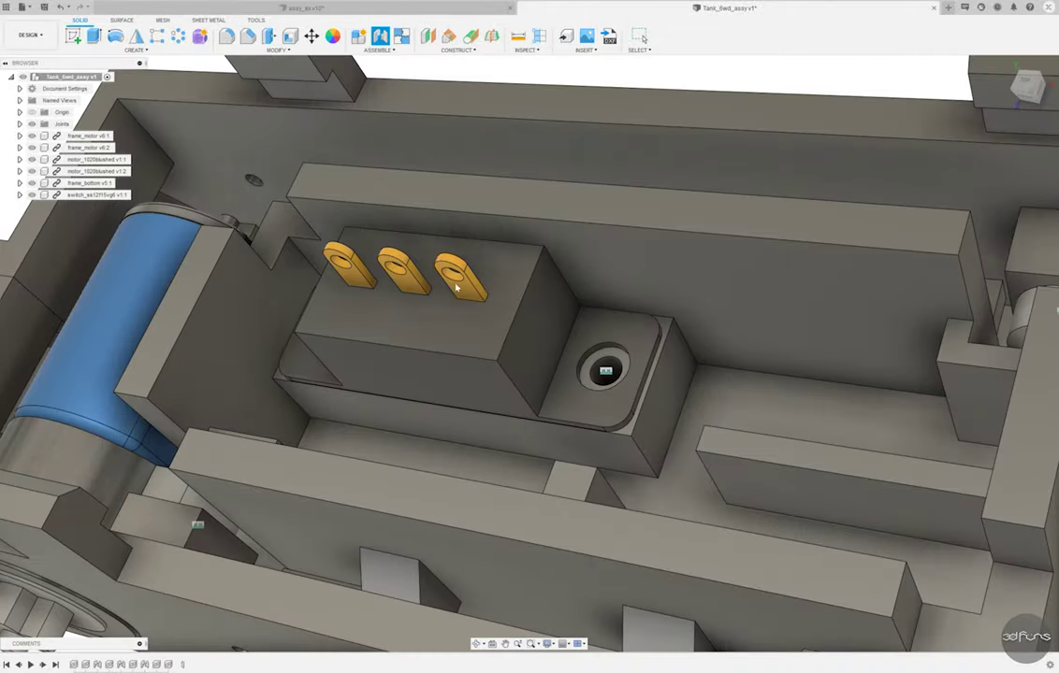
pyautogui.scroll(-10, 624, 127)
pyautogui.moveTo(624, 128)
pyautogui.keyDown('shift'); pyautogui.mouseDown(button='middle')
pyautogui.moveTo(598, 336)
pyautogui.moveTo(632, 418)
pyautogui.moveTo(655, 440)
pyautogui.mouseUp(button='middle'); pyautogui.keyUp('shift')
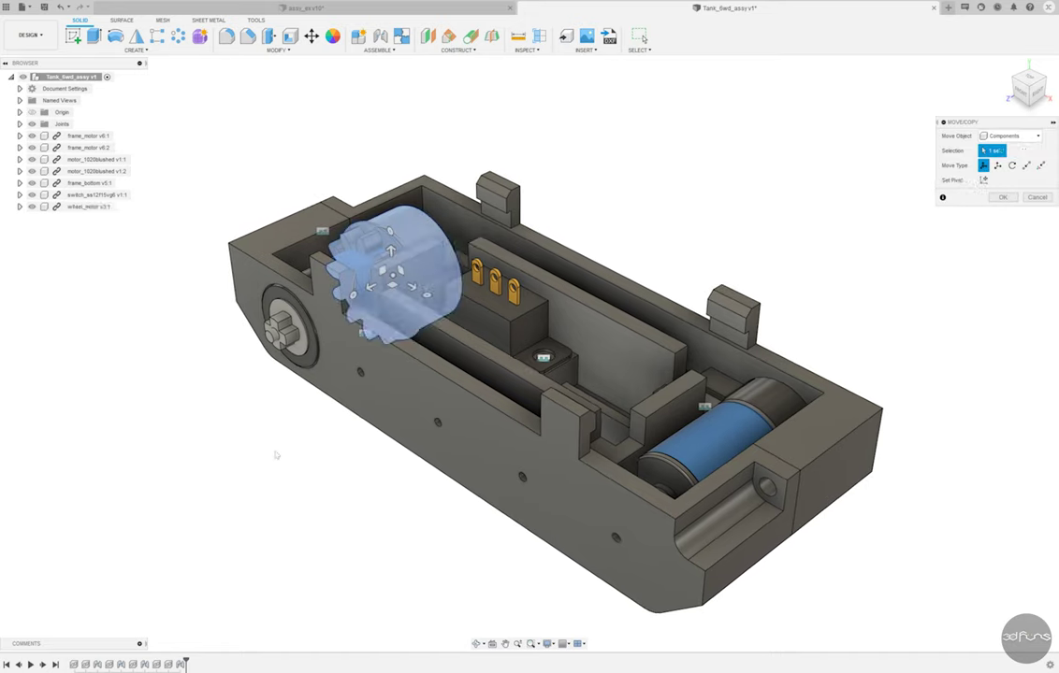
# Slide wheel_motor out along its axis and turn it 180° to face the frame
pyautogui.moveTo(393, 271)
pyautogui.mouseDown()
pyautogui.moveTo(82, 449)
pyautogui.moveTo(82, 431)
pyautogui.mouseUp()
pyautogui.moveTo(119, 388)
pyautogui.mouseDown()
pyautogui.moveTo(60, 282)
pyautogui.moveTo(10, 332)
pyautogui.mouseUp()
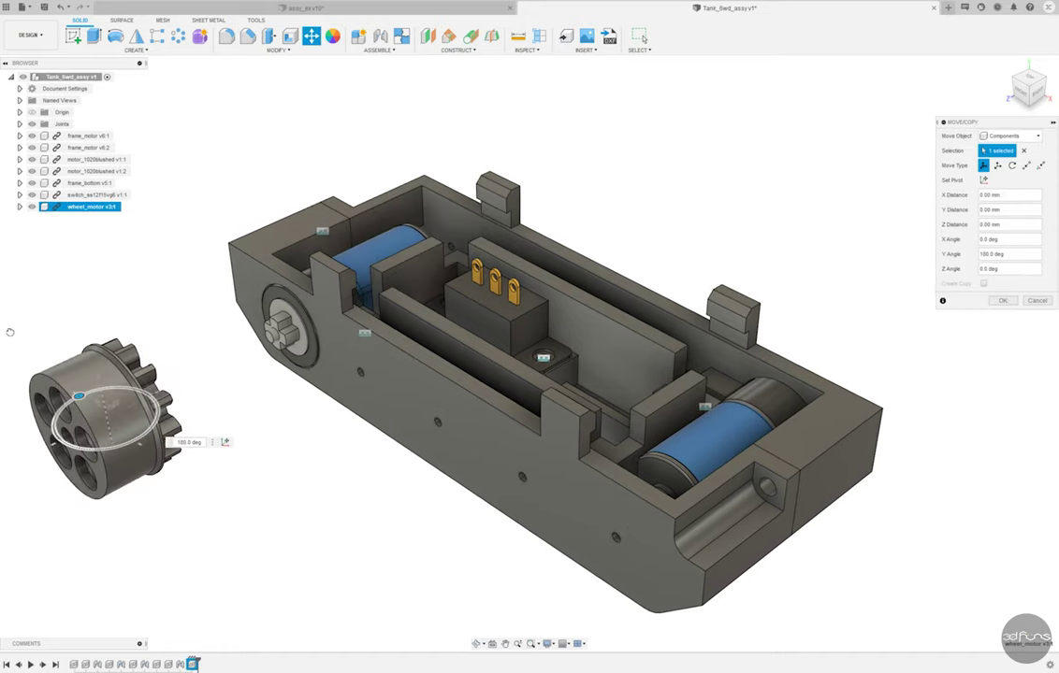
pyautogui.click(1002, 301)
# Joint the wheel_motor gear to the frame_motor wheel hole at the chassis front corner
pyautogui.click(381, 37)
pyautogui.moveTo(280, 356)
pyautogui.keyDown('shift'); pyautogui.mouseDown(button='middle')
pyautogui.moveTo(203, 363)
pyautogui.moveTo(345, 512)
pyautogui.mouseUp(button='middle'); pyautogui.keyUp('shift')
pyautogui.scroll(5, 204, 363)
pyautogui.click(204, 363)
pyautogui.scroll(-5, 204, 363)
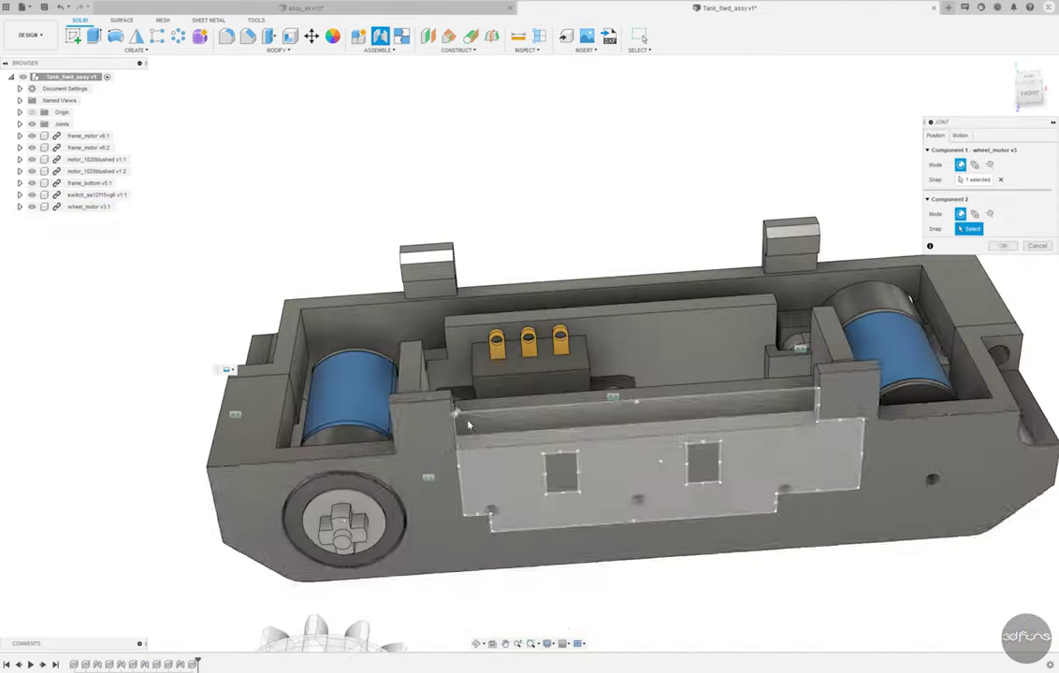
pyautogui.click(345, 513)
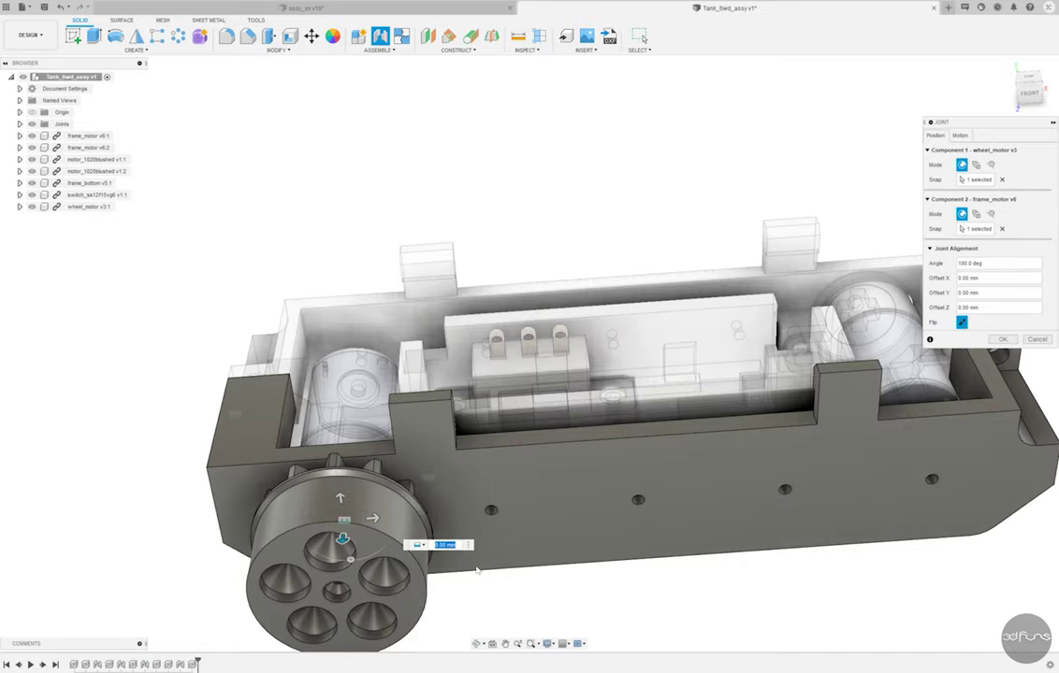
pyautogui.click(1002, 338)
pyautogui.scroll(-3, 654, 375)
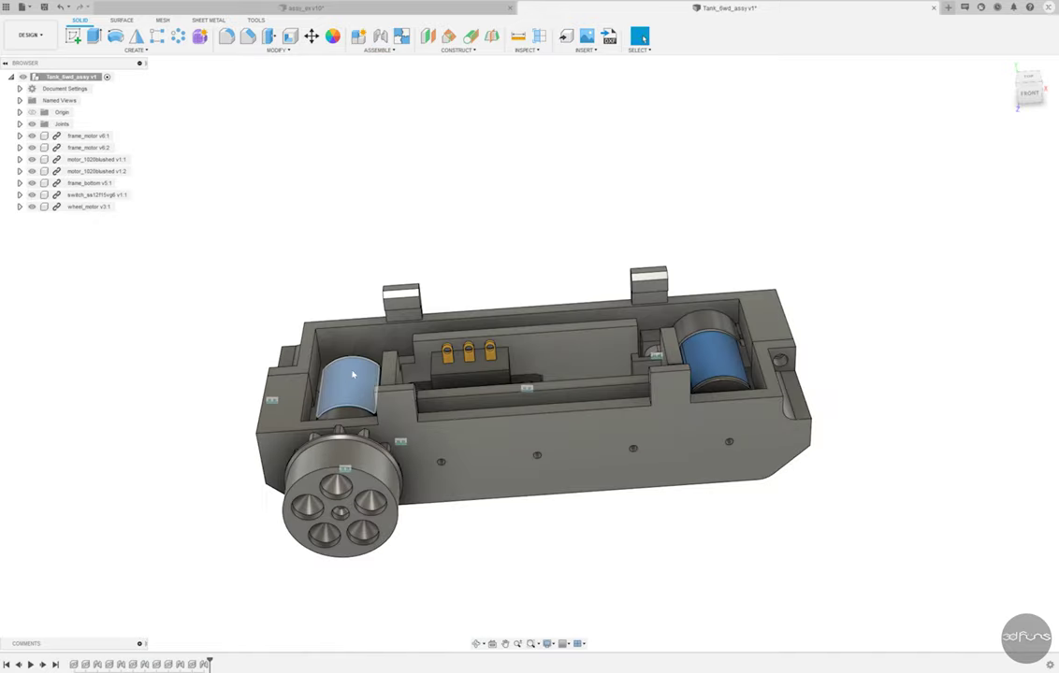
pyautogui.keyDown('shift'); pyautogui.moveTo(655, 374); pyautogui.dragTo(562, 281, button='middle'); pyautogui.keyUp('shift')
pyautogui.keyDown('shift'); pyautogui.moveTo(907, 80); pyautogui.dragTo(290, 192, button='middle'); pyautogui.keyUp('shift')
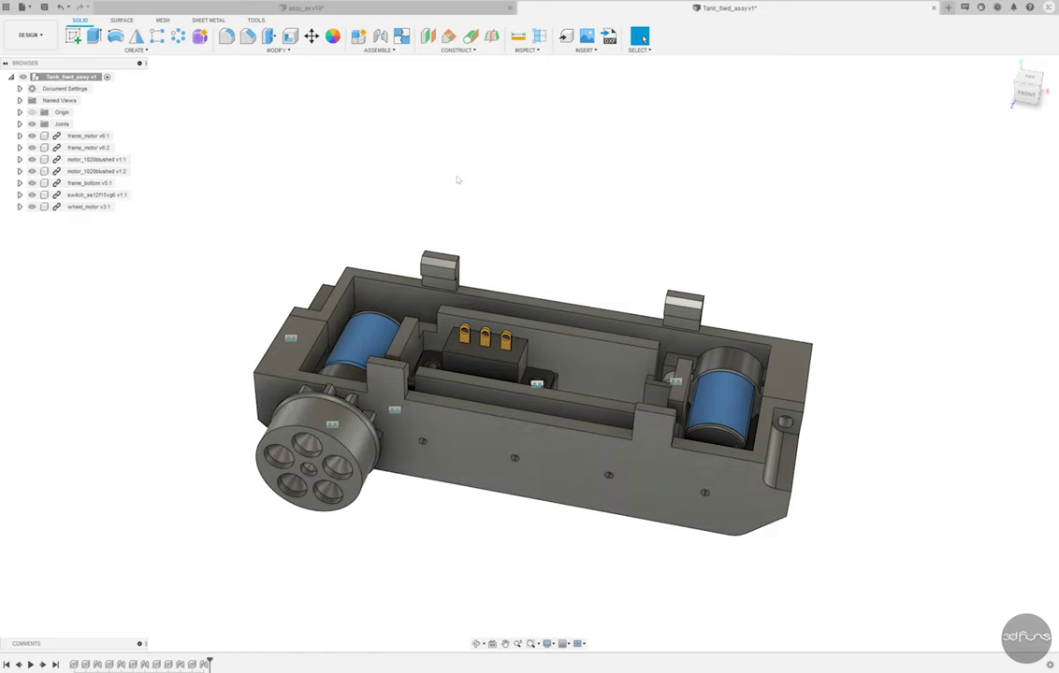
# Lower gear_middle below the chassis and joint it to the frame_motor side at 15°
pyautogui.moveTo(261, 410)
pyautogui.mouseDown()
pyautogui.moveTo(96, 587)
pyautogui.moveTo(253, 521)
pyautogui.mouseUp()
pyautogui.click(1002, 301)
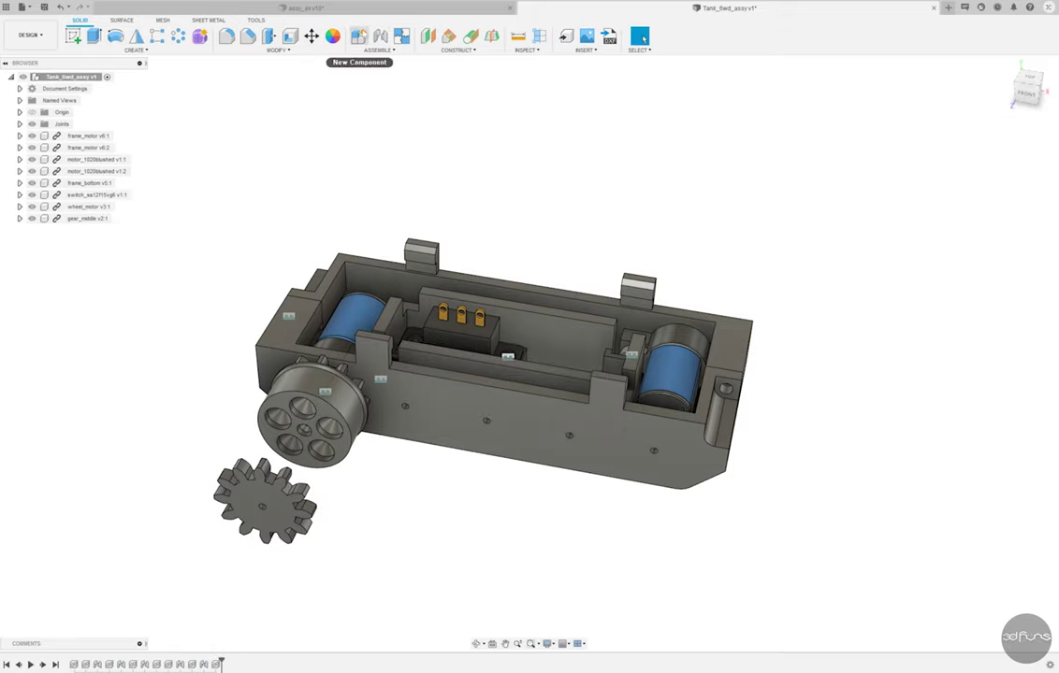
pyautogui.click(380, 36)
pyautogui.keyDown('shift'); pyautogui.moveTo(378, 610); pyautogui.dragTo(737, 527, button='middle'); pyautogui.keyUp('shift')
pyautogui.scroll(3, 737, 527)
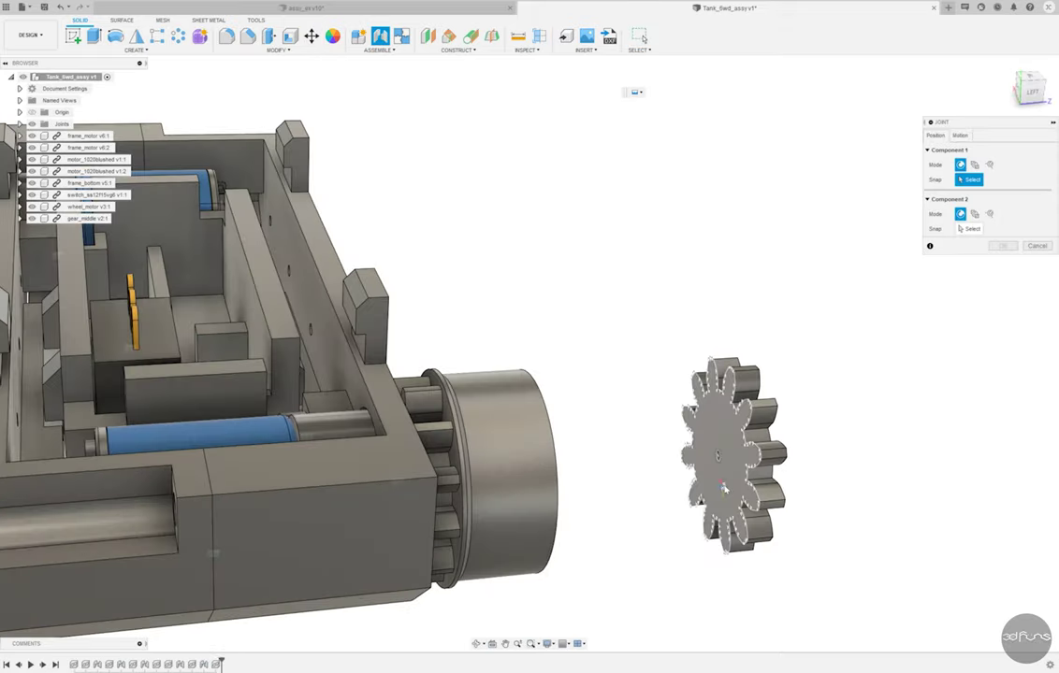
pyautogui.click(733, 459)
pyautogui.keyDown('shift'); pyautogui.moveTo(732, 459); pyautogui.dragTo(305, 400, button='middle'); pyautogui.keyUp('shift')
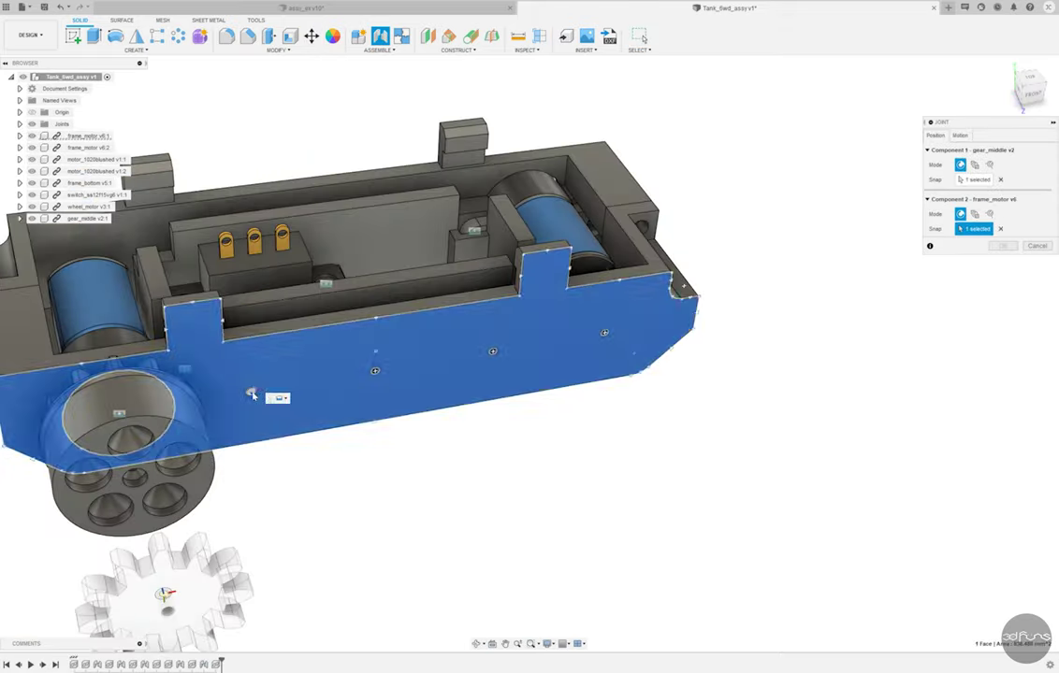
pyautogui.click(250, 391)
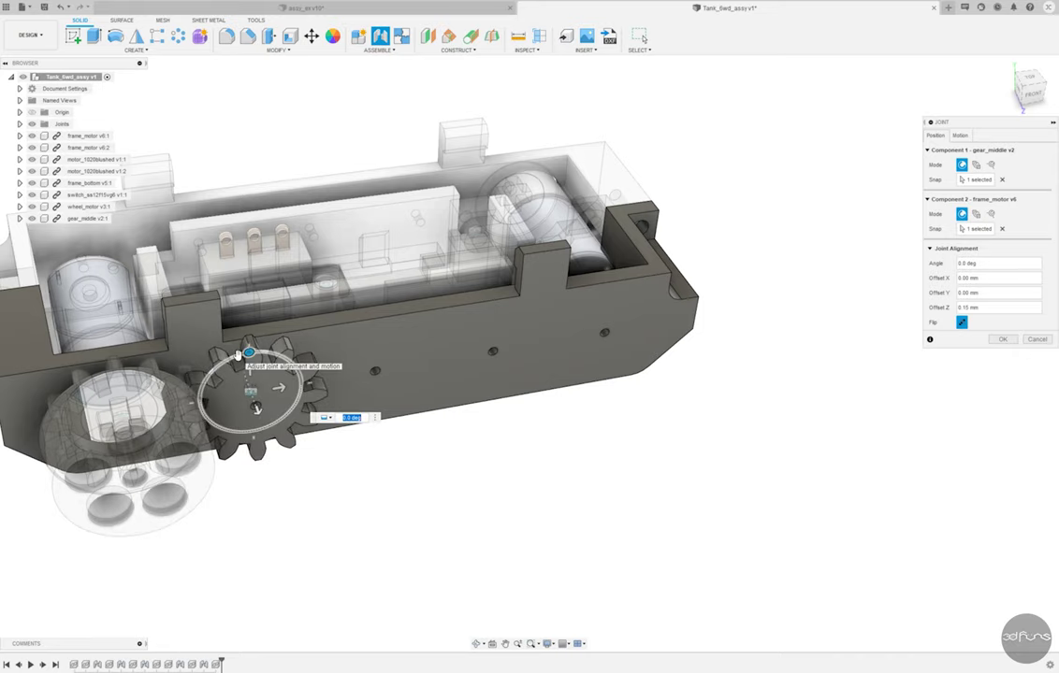
pyautogui.press('Return')
pyautogui.keyDown('shift'); pyautogui.moveTo(275, 456); pyautogui.dragTo(914, 383, button='middle'); pyautogui.keyUp('shift')
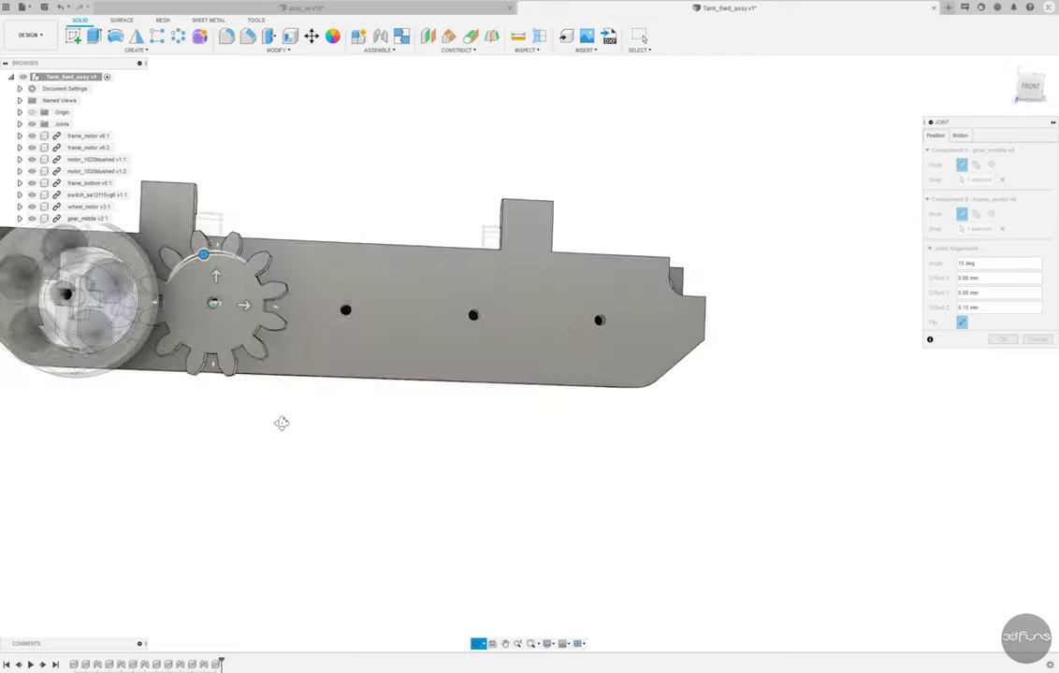
pyautogui.click(1002, 340)
pyautogui.moveTo(591, 494)
pyautogui.keyDown('shift'); pyautogui.mouseDown(button='middle')
pyautogui.moveTo(534, 517)
pyautogui.moveTo(541, 534)
pyautogui.moveTo(508, 503)
pyautogui.mouseUp(button='middle'); pyautogui.keyUp('shift')
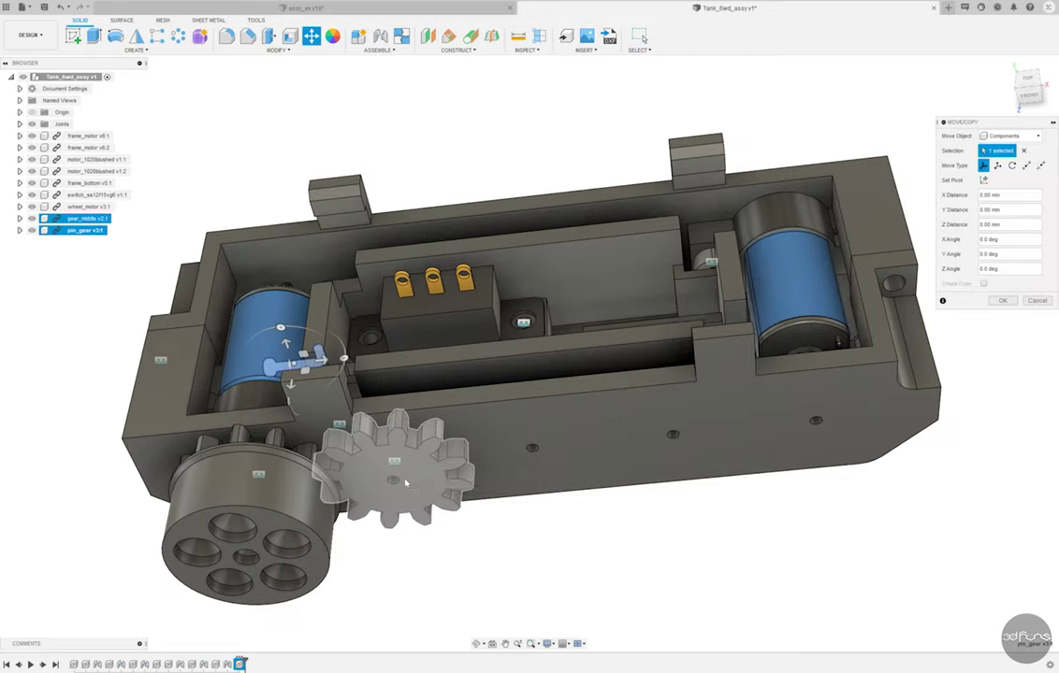
# Move pin_gear -40 mm in X and joint its head edge to gear_middle's centre
pyautogui.scroll(-5, 300, 384)
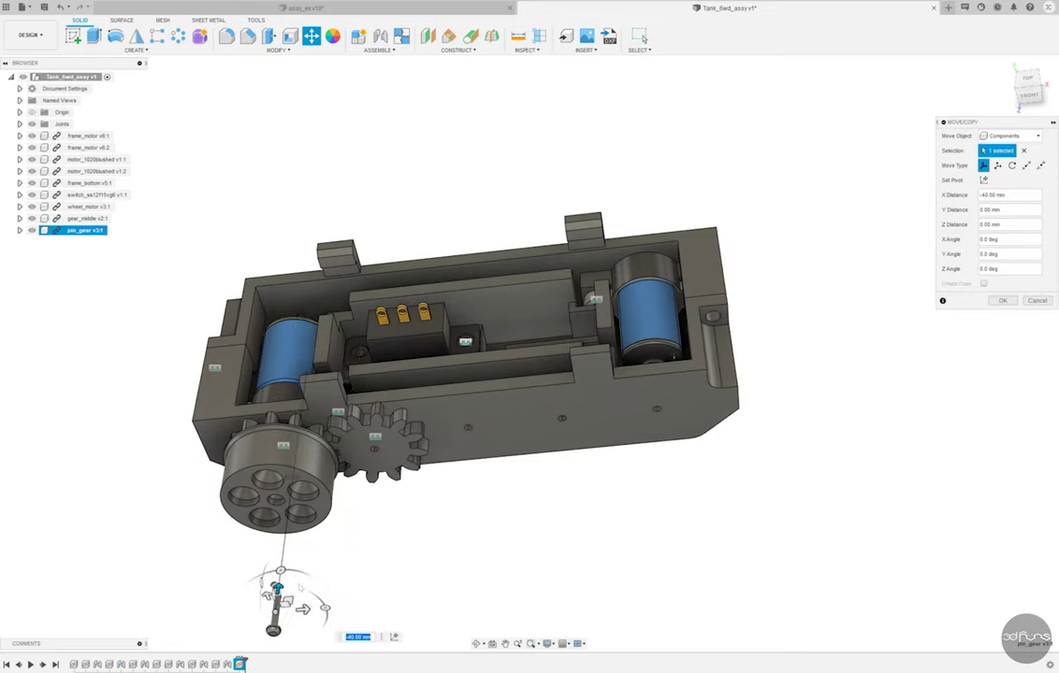
pyautogui.click(1005, 300)
pyautogui.press('j')
pyautogui.keyDown('shift'); pyautogui.moveTo(617, 280); pyautogui.dragTo(566, 367, button='middle'); pyautogui.keyUp('shift')
pyautogui.scroll(5, 566, 367)
pyautogui.scroll(3, 542, 350)
pyautogui.scroll(3, 523, 379)
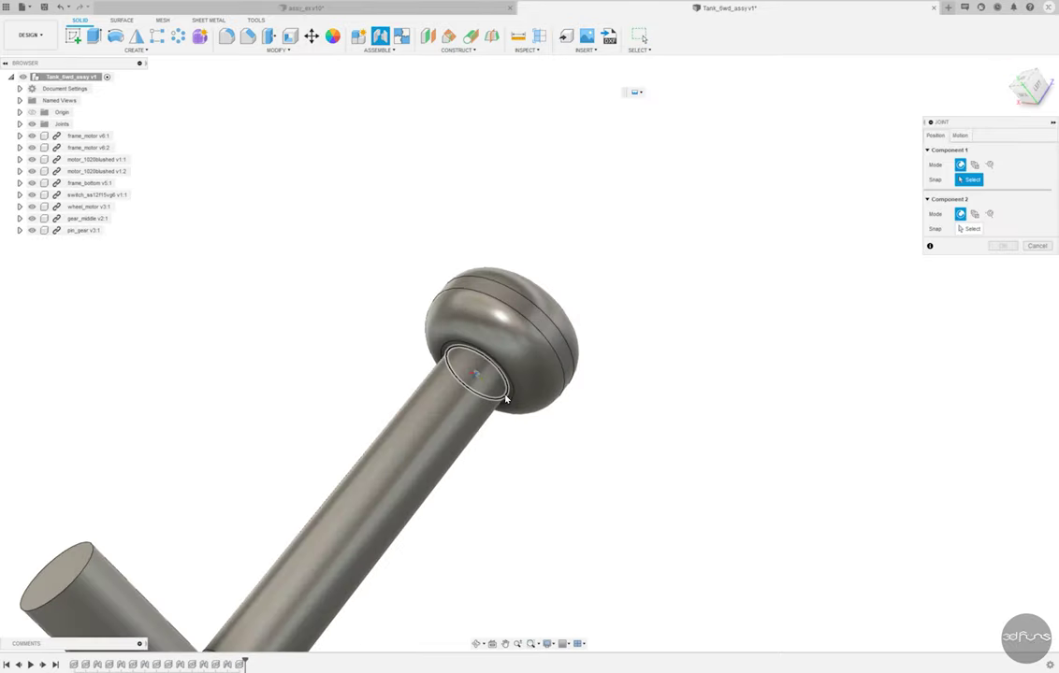
pyautogui.scroll(2, 512, 397)
pyautogui.click(437, 348)
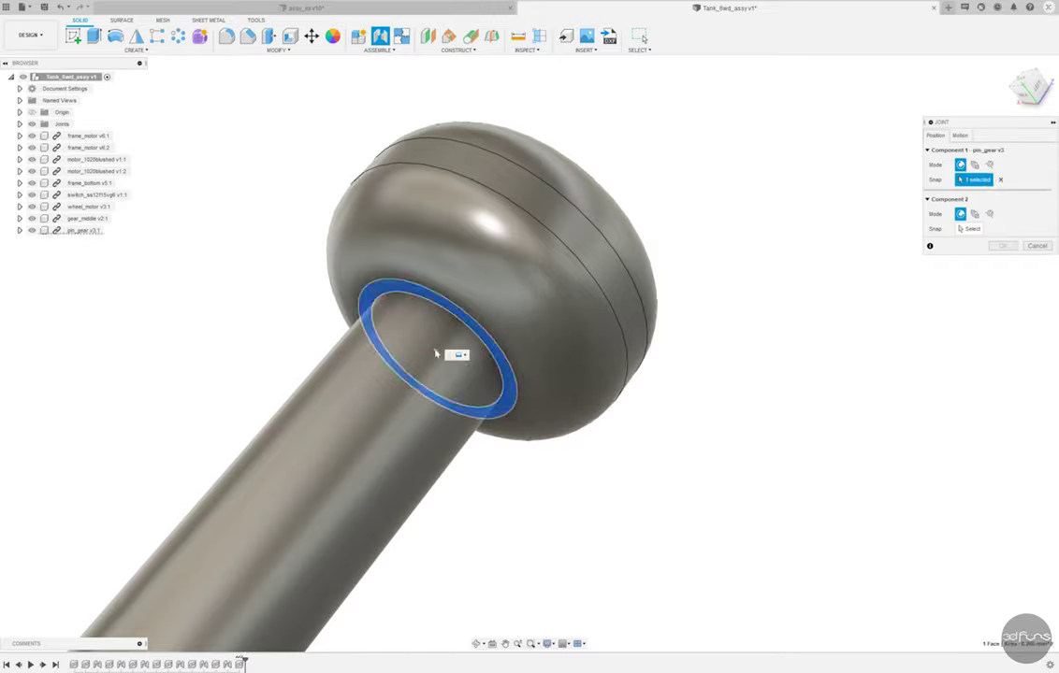
pyautogui.scroll(-5, 436, 350)
pyautogui.moveTo(436, 350)
pyautogui.keyDown('shift'); pyautogui.mouseDown(button='middle')
pyautogui.moveTo(428, 433)
pyautogui.moveTo(517, 436)
pyautogui.mouseUp(button='middle'); pyautogui.keyUp('shift')
pyautogui.scroll(3, 518, 437)
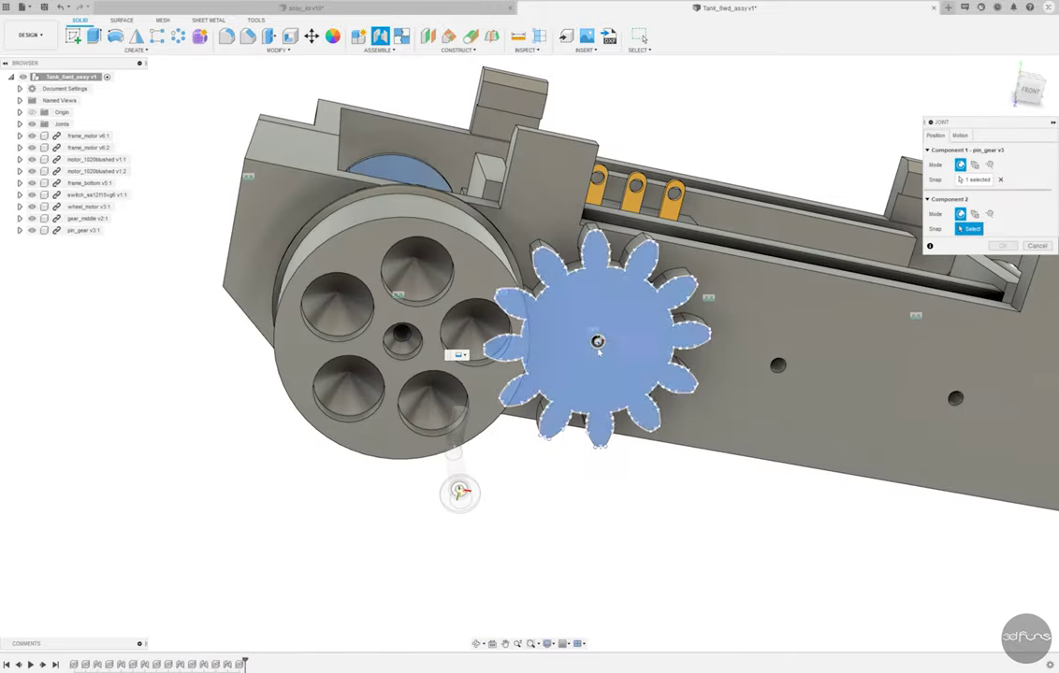
pyautogui.click(534, 323)
pyautogui.click(1002, 340)
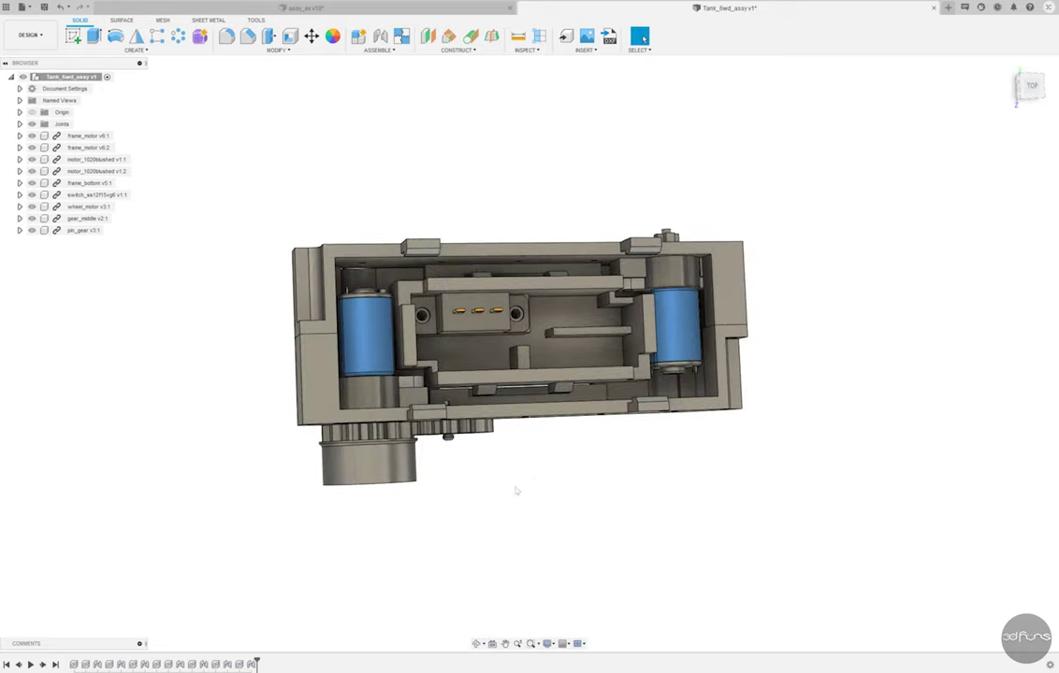
# Save the assembly as a new version
pyautogui.keyDown('shift'); pyautogui.moveTo(515, 492); pyautogui.dragTo(523, 447, button='middle'); pyautogui.keyUp('shift')
pyautogui.hotkey('ctrl', 's')
pyautogui.press('Return')
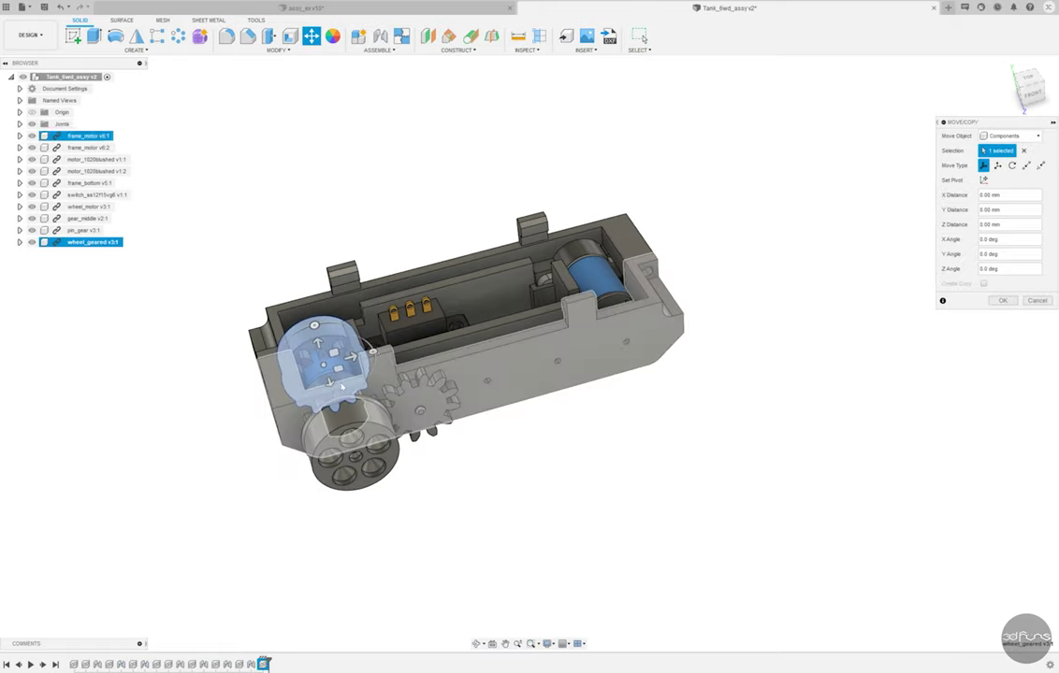
# Lower wheel_geared below the chassis and rotate it 180° about Y
pyautogui.moveTo(369, 411); pyautogui.dragTo(398, 574)
pyautogui.moveTo(440, 540); pyautogui.dragTo(305, 587)
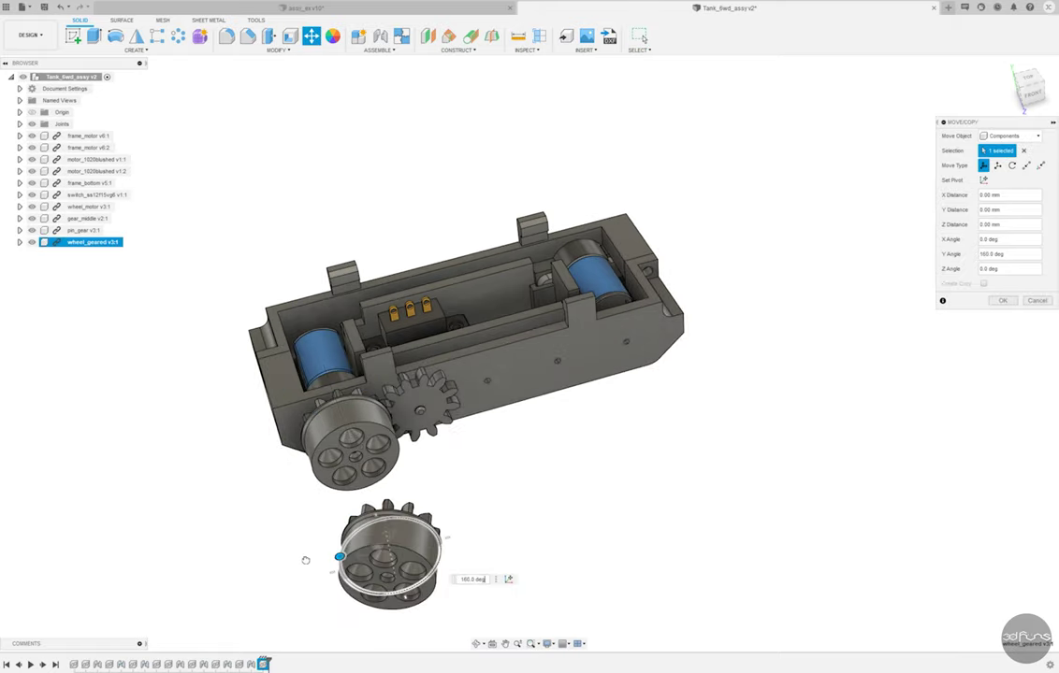
pyautogui.press('Return')
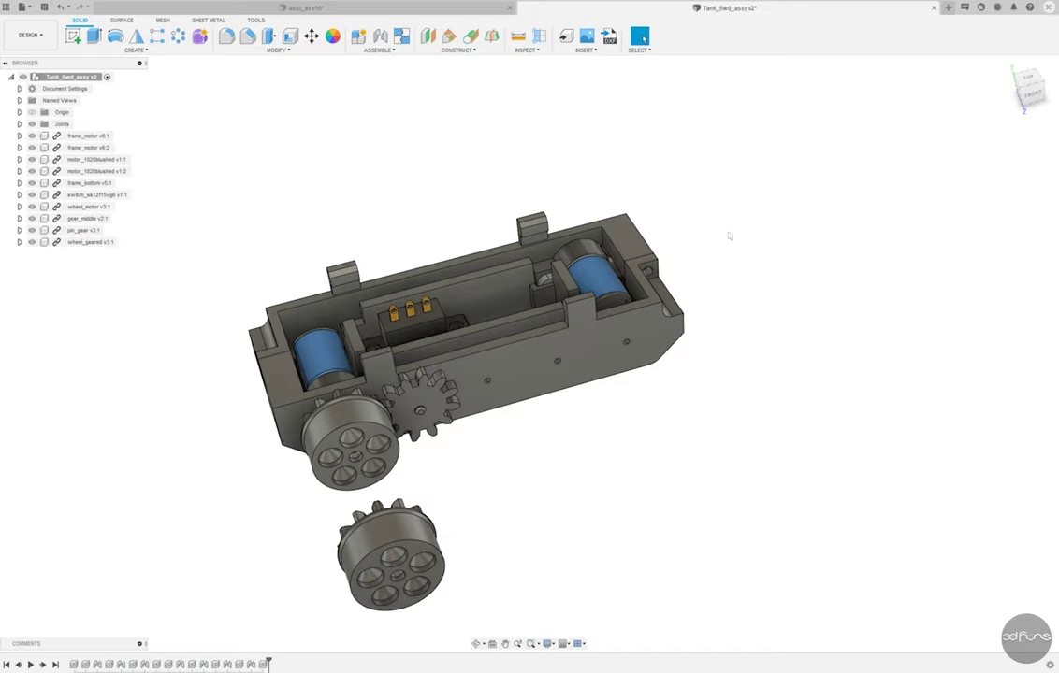
# Joint wheel_geared's gear face to the frame_motor side beyond the middle gear
pyautogui.press('j')
pyautogui.keyDown('shift'); pyautogui.moveTo(690, 477); pyautogui.dragTo(692, 393, button='middle'); pyautogui.keyUp('shift')
pyautogui.scroll(5, 711, 365)
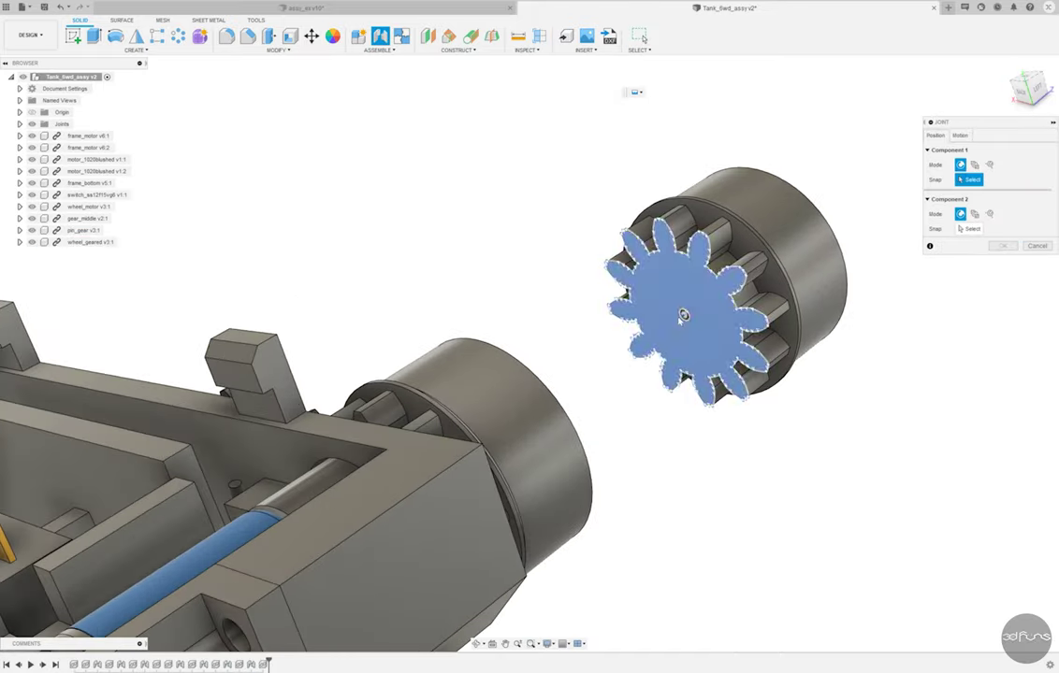
pyautogui.click(669, 327)
pyautogui.scroll(-5, 669, 328)
pyautogui.keyDown('shift'); pyautogui.moveTo(669, 328); pyautogui.dragTo(472, 426, button='middle'); pyautogui.keyUp('shift')
pyautogui.click(471, 427)
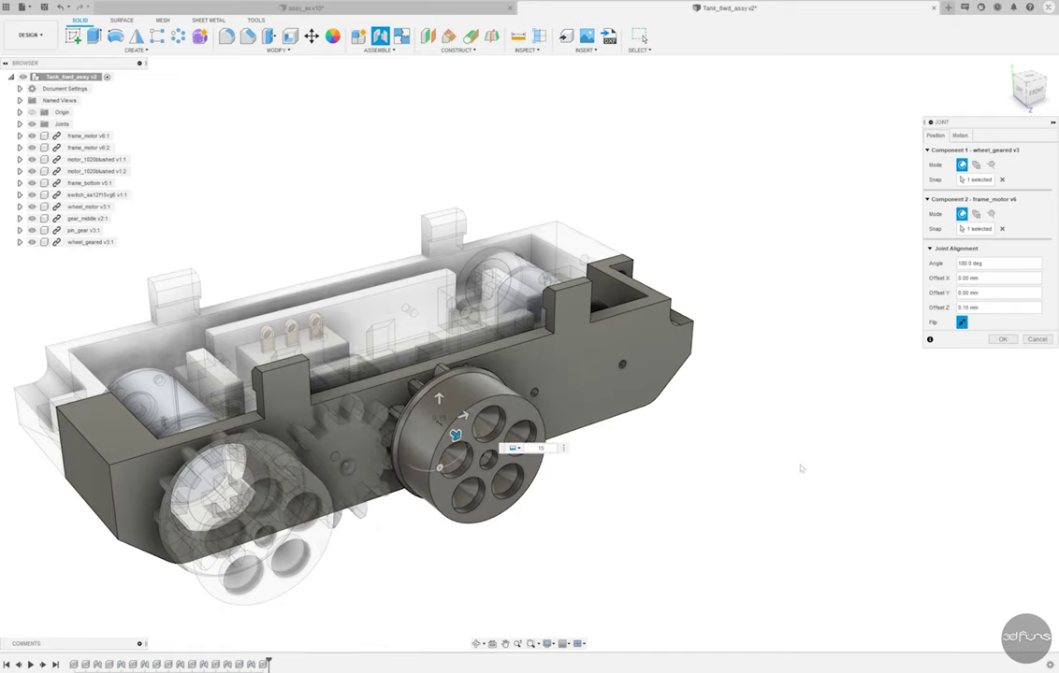
pyautogui.click(1003, 338)
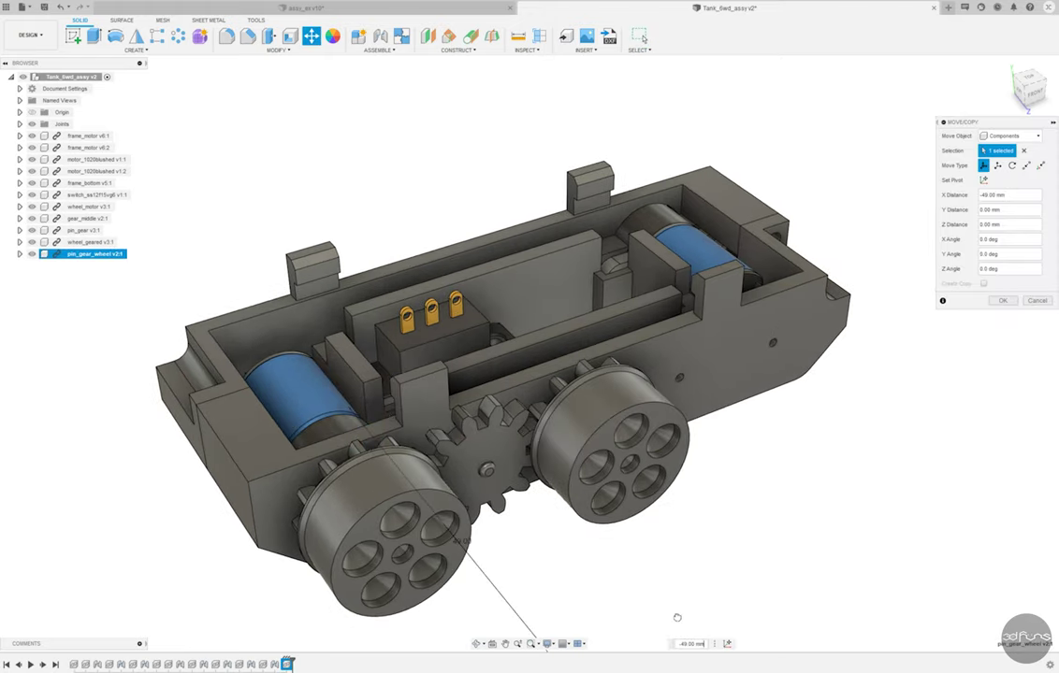
# Joint pin_gear_wheel's ball end to the wheel_geared centre with a -0.9 mm Z offset
pyautogui.scroll(-5, 459, 299)
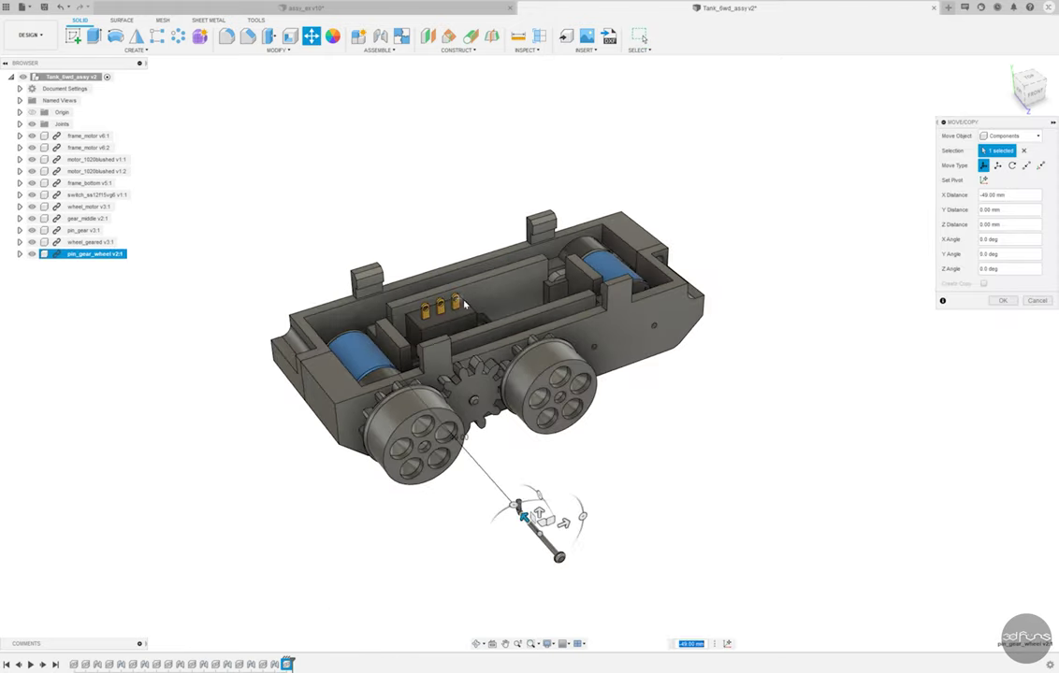
pyautogui.click(1002, 301)
pyautogui.press('j')
pyautogui.scroll(3, 590, 562)
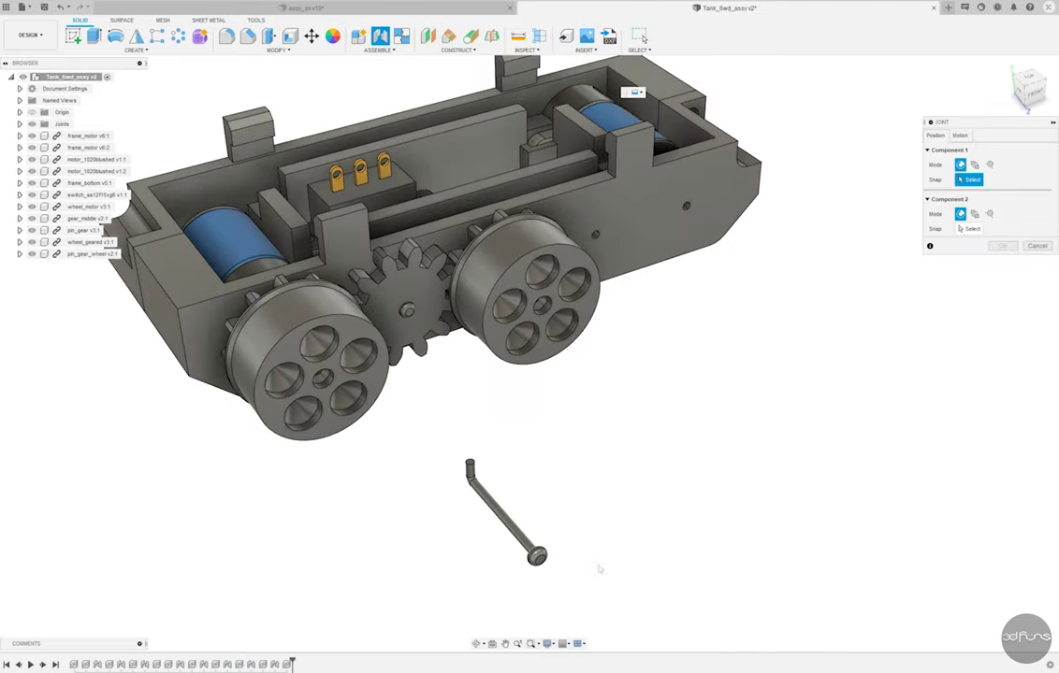
pyautogui.keyDown('shift'); pyautogui.moveTo(522, 581); pyautogui.dragTo(607, 579, button='middle'); pyautogui.keyUp('shift')
pyautogui.scroll(10, 801, 317)
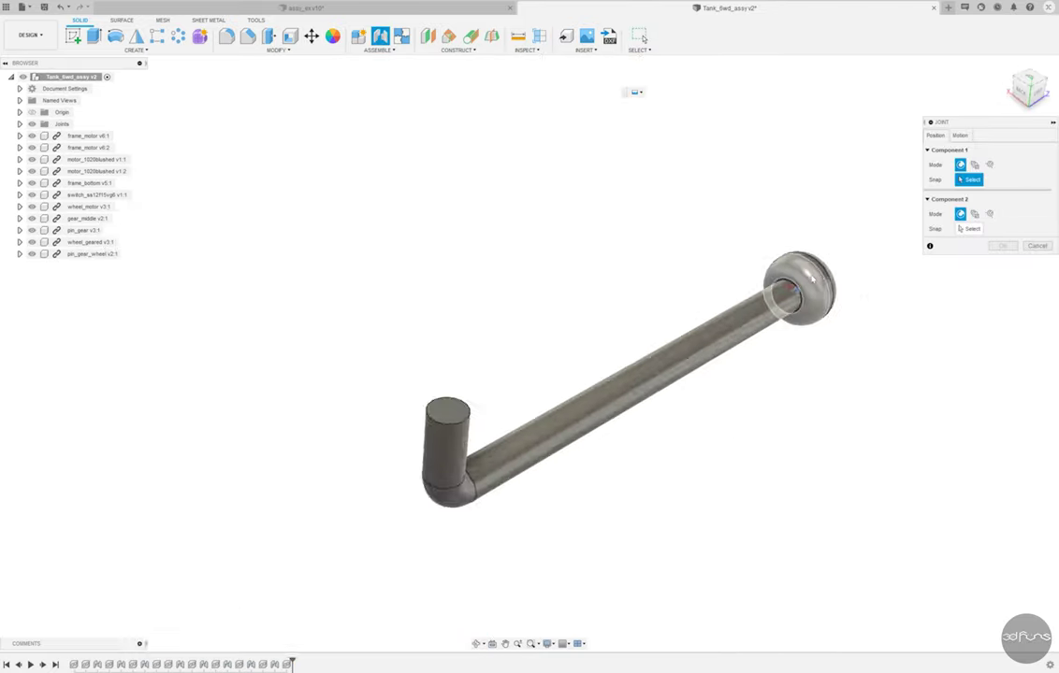
pyautogui.click(784, 339)
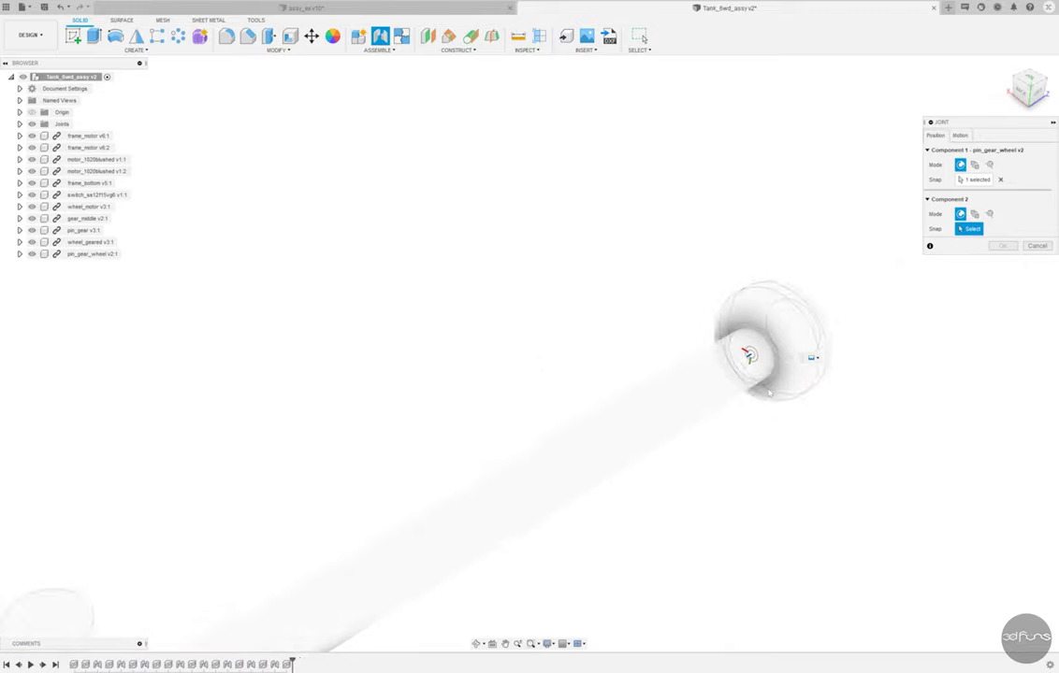
pyautogui.scroll(5, 685, 297)
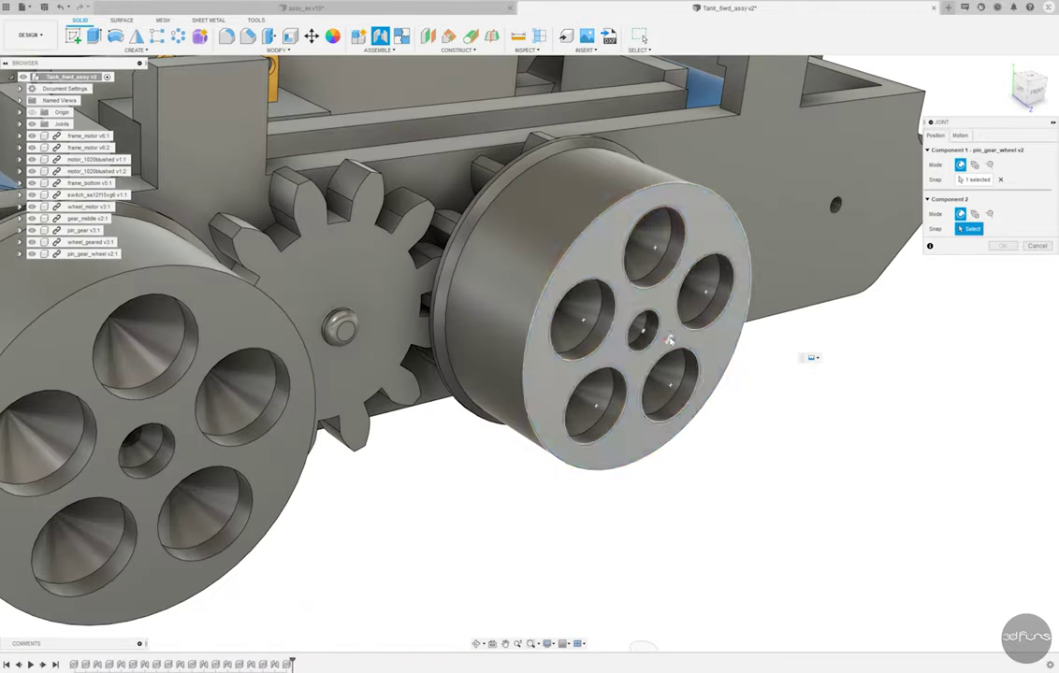
pyautogui.click(643, 337)
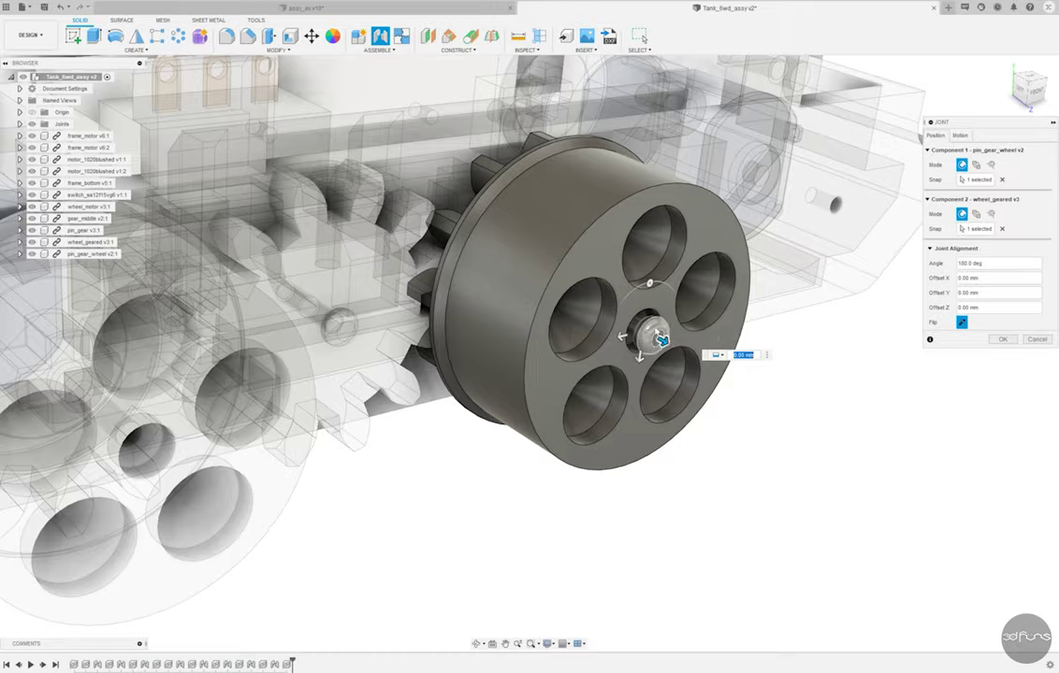
pyautogui.keyDown('shift'); pyautogui.moveTo(661, 338); pyautogui.dragTo(633, 383, button='middle'); pyautogui.keyUp('shift')
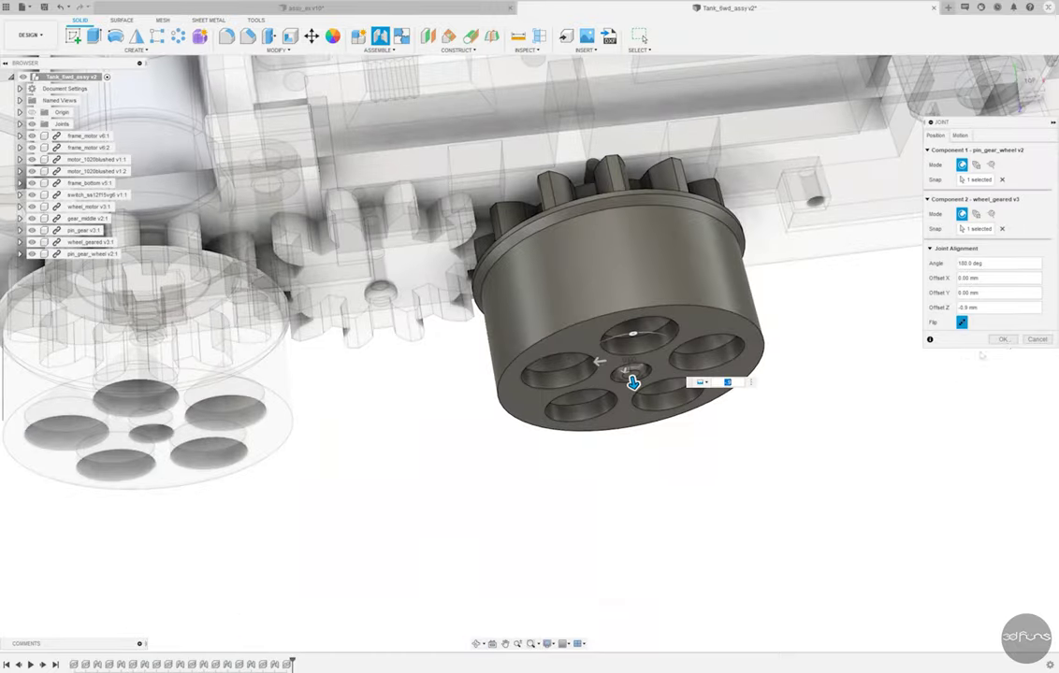
pyautogui.click(1000, 339)
pyautogui.scroll(-3, 697, 436)
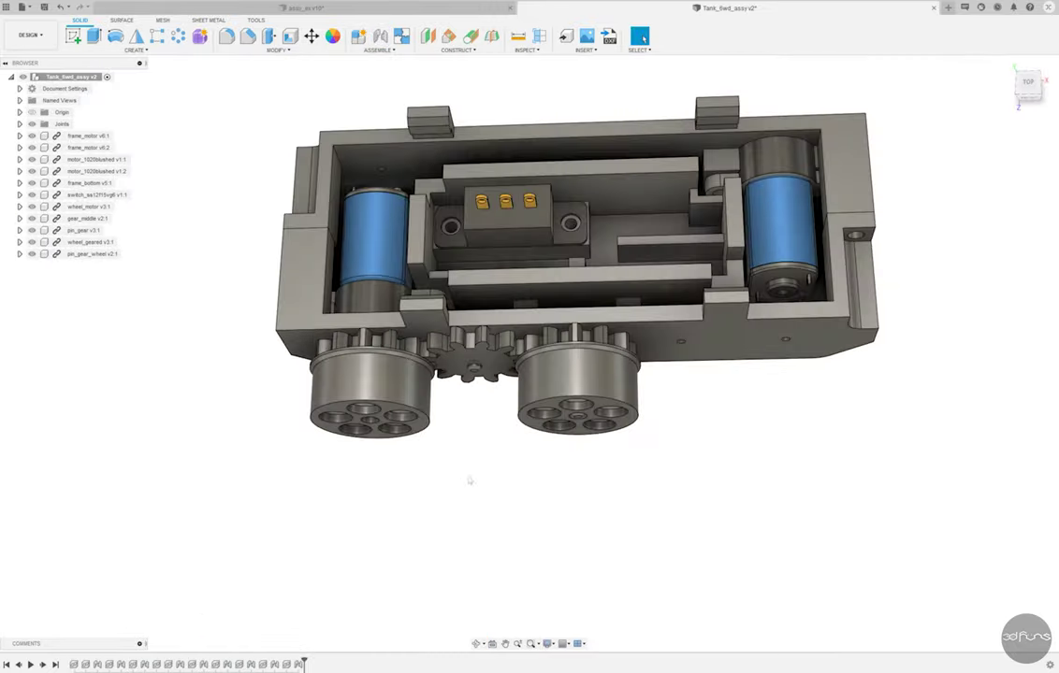
pyautogui.keyDown('shift'); pyautogui.moveTo(470, 481); pyautogui.dragTo(627, 428, button='middle'); pyautogui.keyUp('shift')
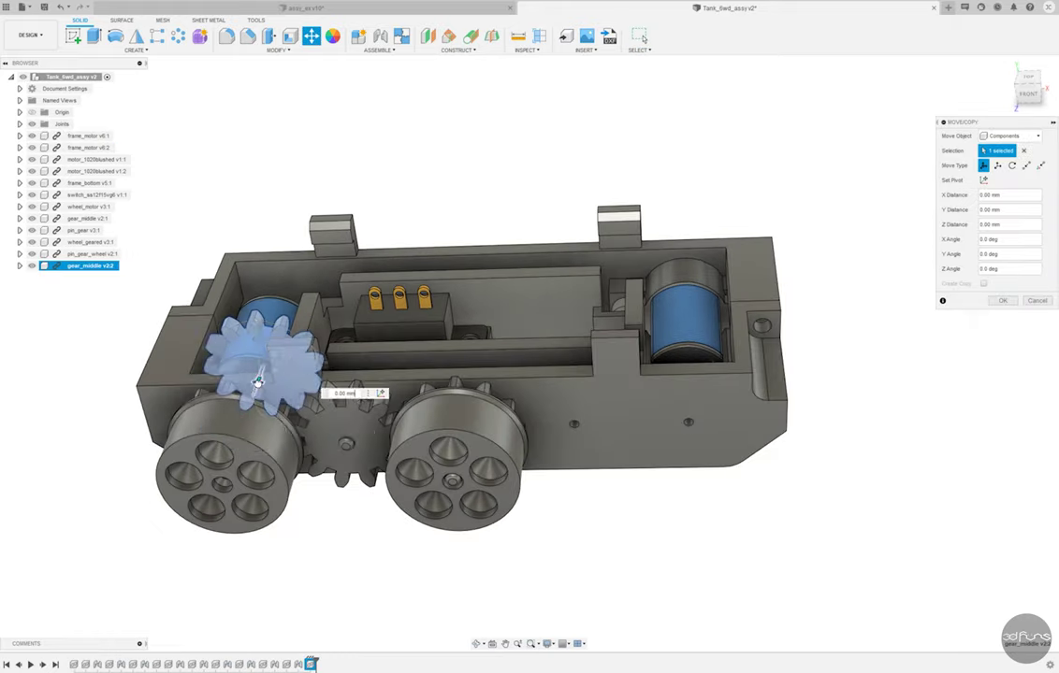
# Lower the gear_middle copy below the chassis and joint it to the frame
pyautogui.moveTo(262, 384); pyautogui.dragTo(175, 618)
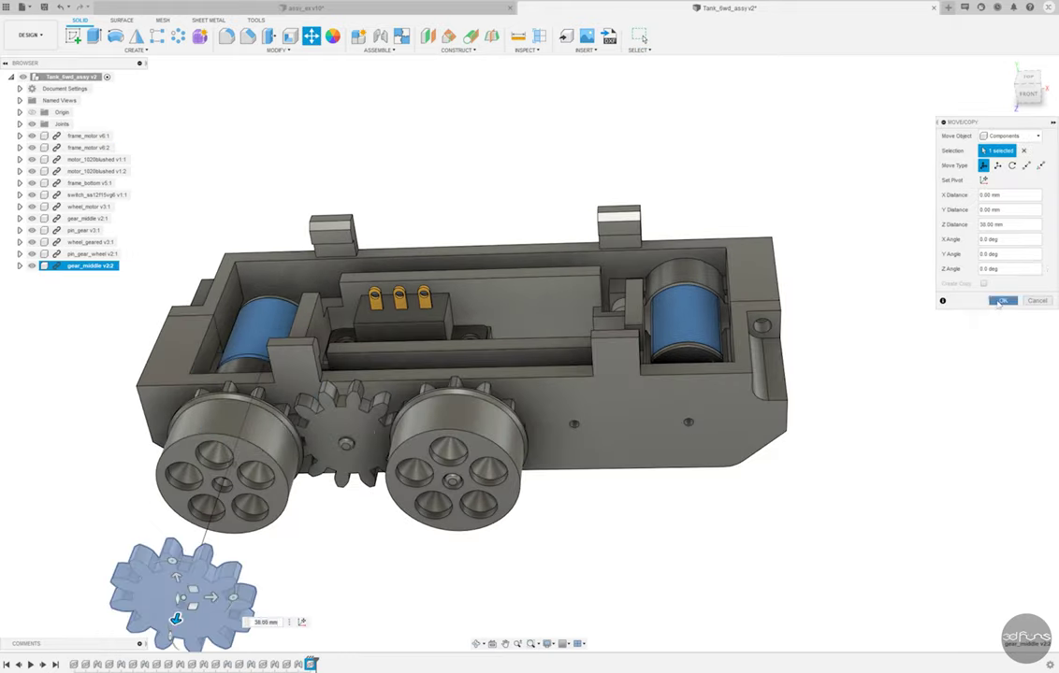
pyautogui.click(1001, 301)
pyautogui.click(379, 36)
pyautogui.moveTo(486, 281)
pyautogui.keyDown('shift'); pyautogui.mouseDown(button='middle')
pyautogui.moveTo(351, 298)
pyautogui.moveTo(561, 393)
pyautogui.mouseUp(button='middle'); pyautogui.keyUp('shift')
pyautogui.click(351, 298)
pyautogui.click(573, 398)
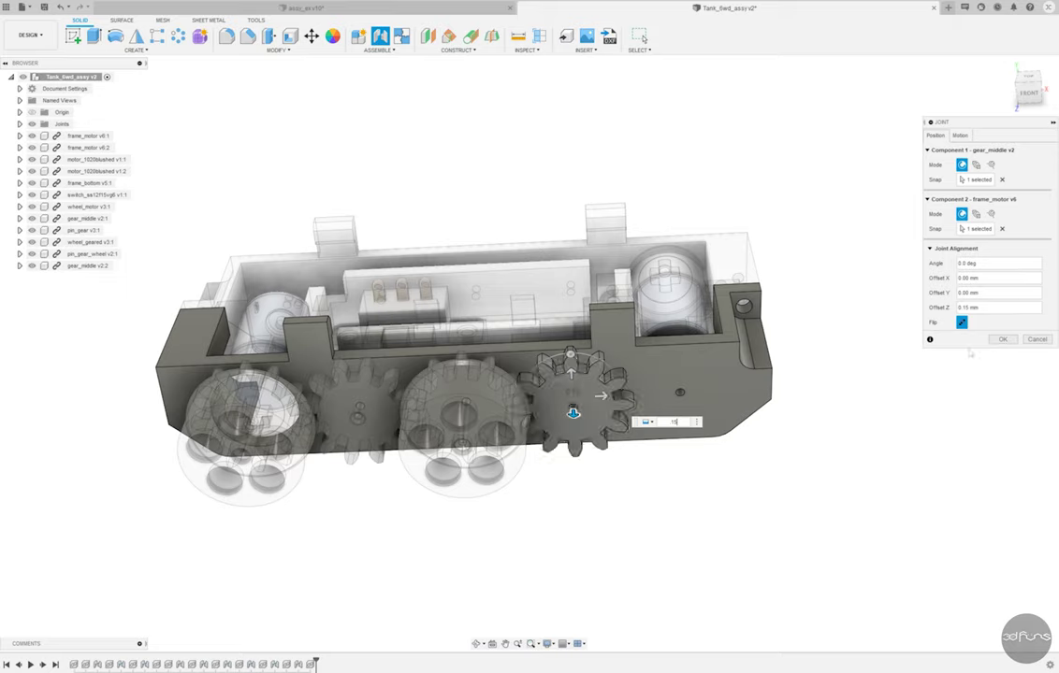
pyautogui.click(999, 340)
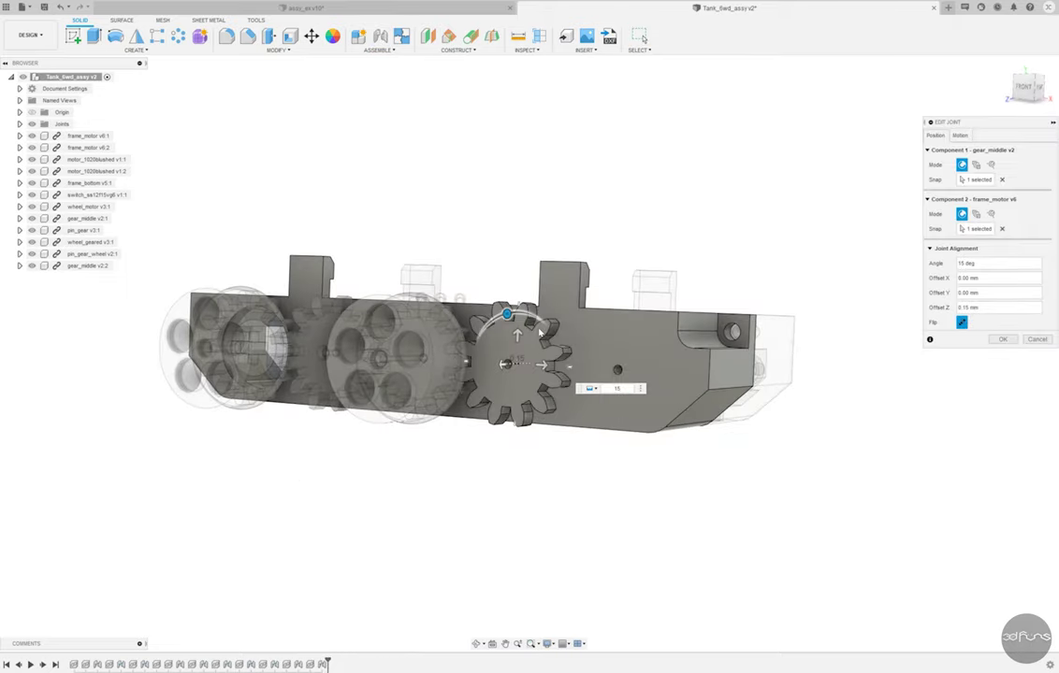
# Confirm the middle-gear joint at 15° and move a pin_gear copy 52 mm in Z
pyautogui.keyDown('shift'); pyautogui.moveTo(540, 333); pyautogui.dragTo(523, 309, button='middle'); pyautogui.keyUp('shift')
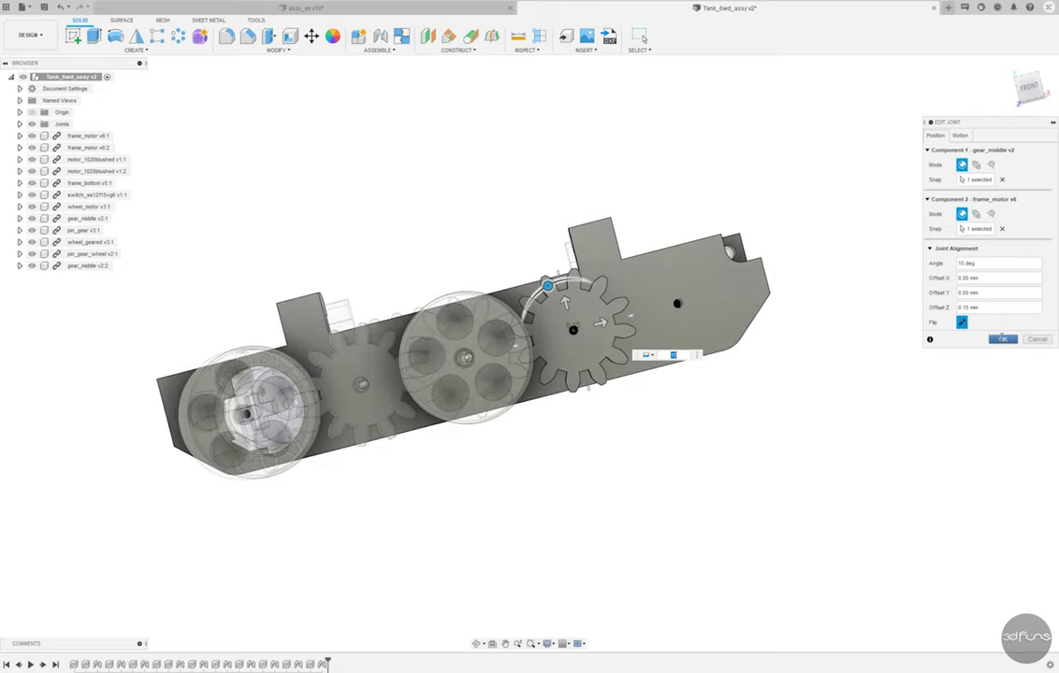
pyautogui.press('Return')
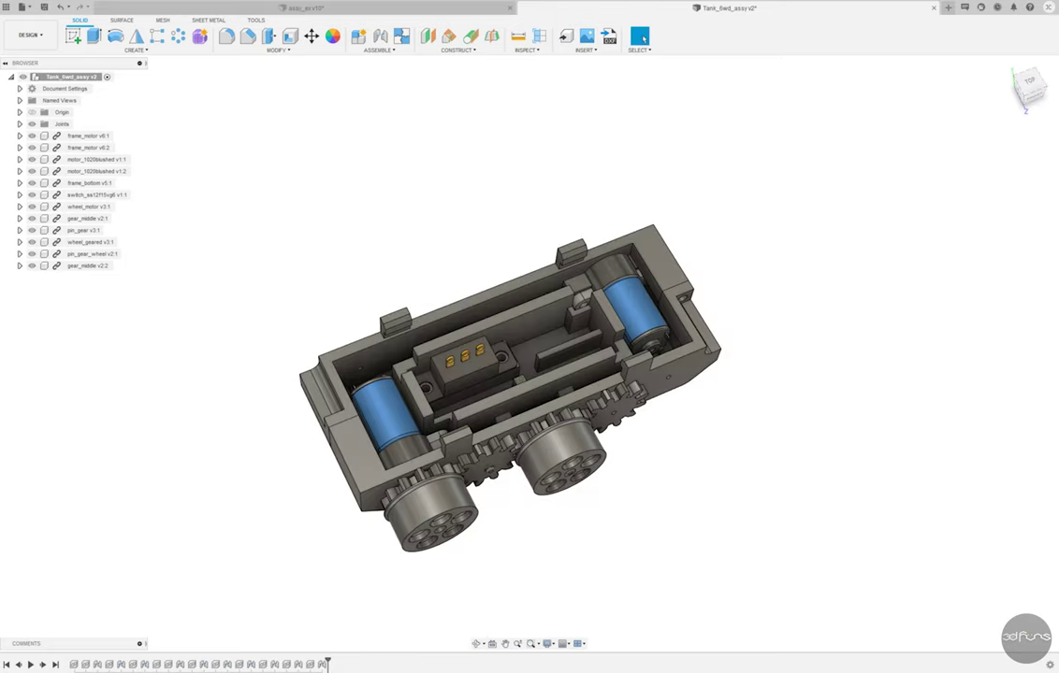
pyautogui.moveTo(790, 460); pyautogui.dragTo(356, 428)
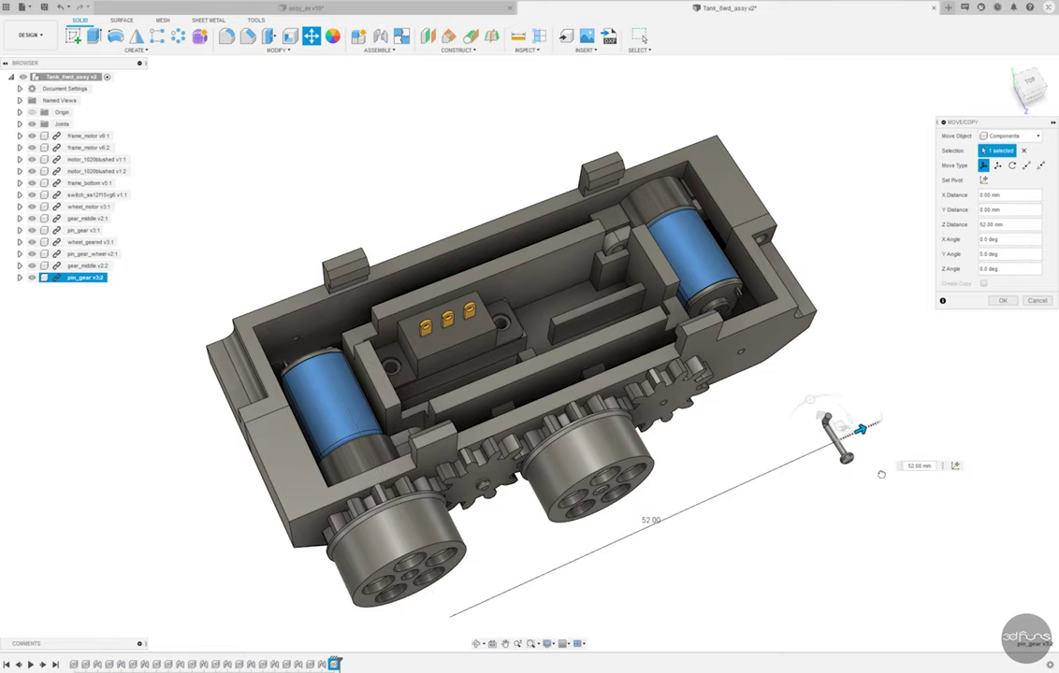
pyautogui.click(1003, 301)
# Joint the pin_gear's ball-end centre to the centre of the second gear_middle
pyautogui.press('j')
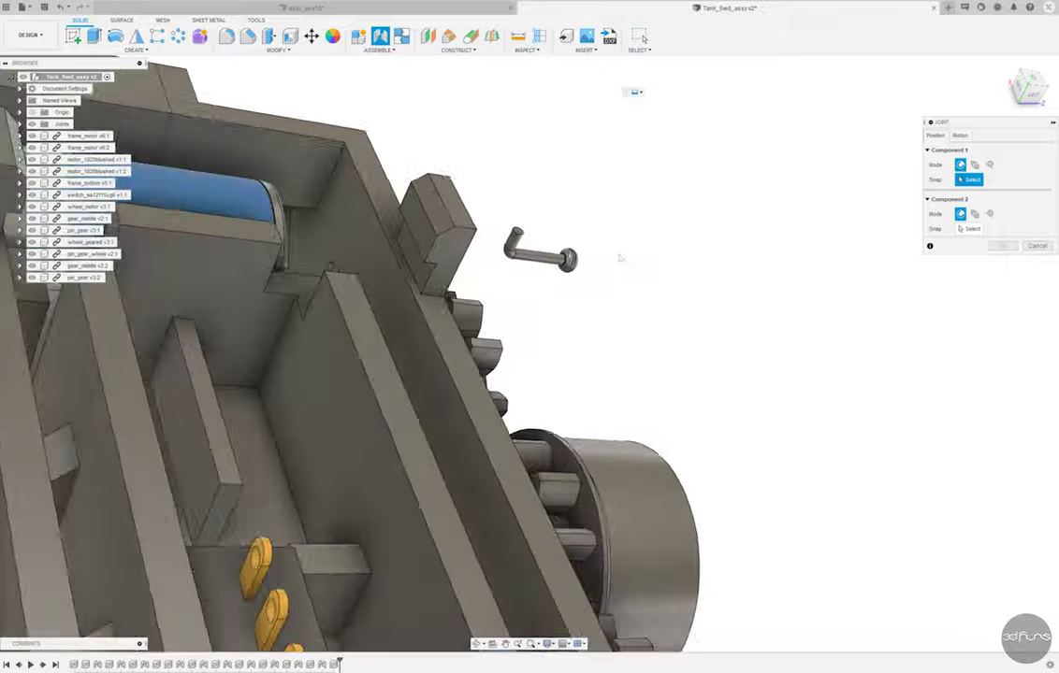
pyautogui.scroll(2, 527, 275)
pyautogui.scroll(3, 534, 276)
pyautogui.scroll(3, 552, 278)
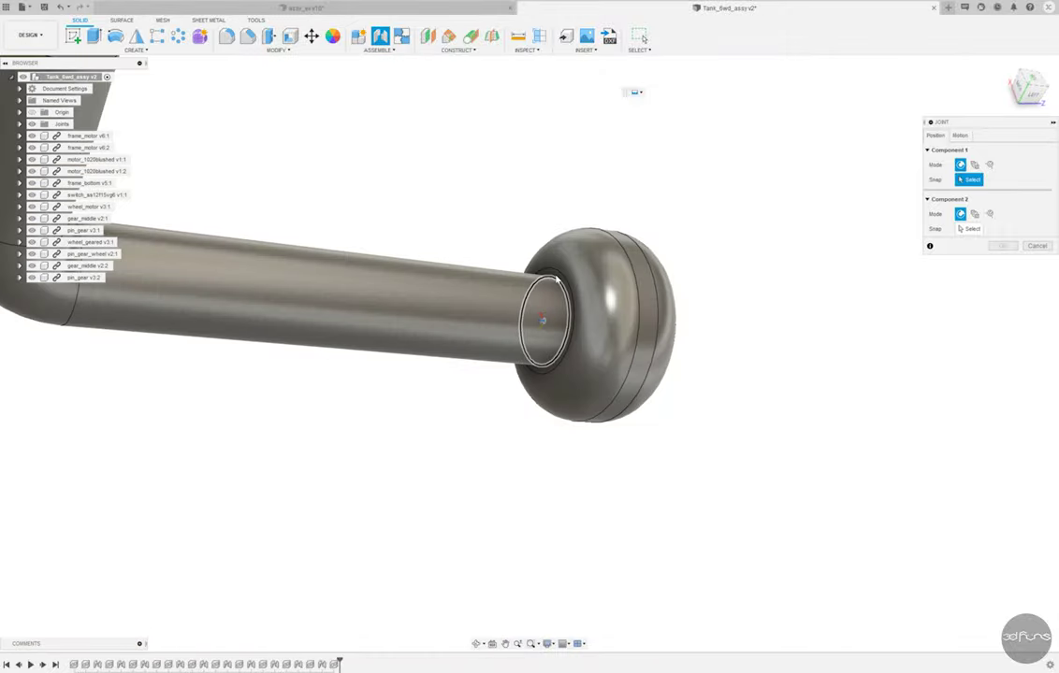
pyautogui.click(543, 323)
pyautogui.scroll(-3, 720, 350)
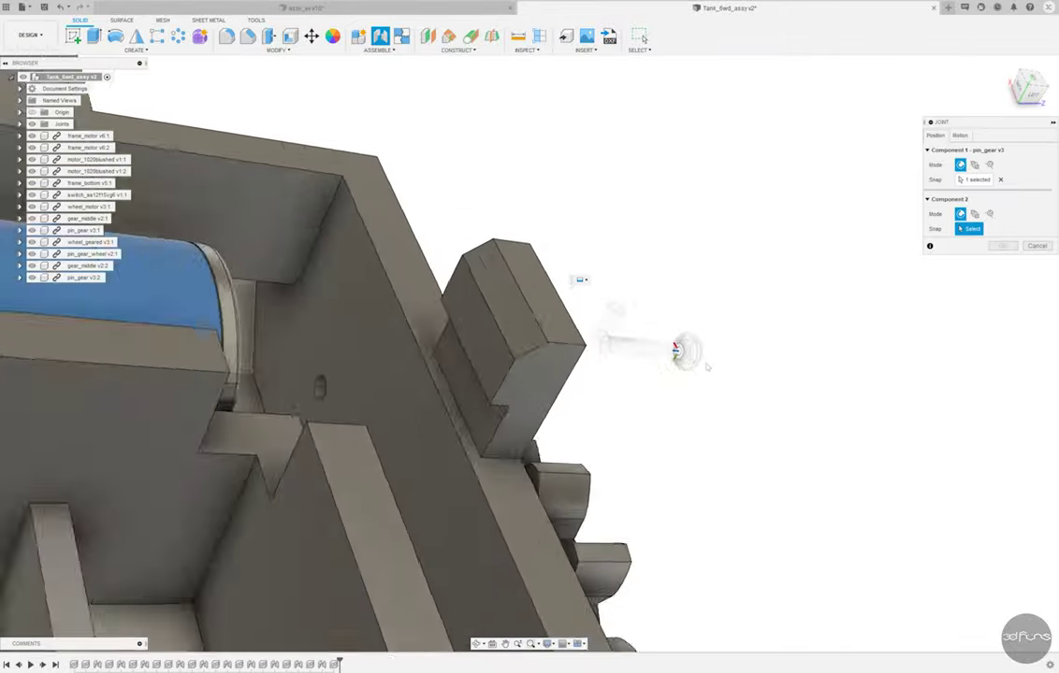
pyautogui.keyDown('shift'); pyautogui.moveTo(720, 350); pyautogui.dragTo(957, 567, button='middle'); pyautogui.keyUp('shift')
pyautogui.click(598, 483)
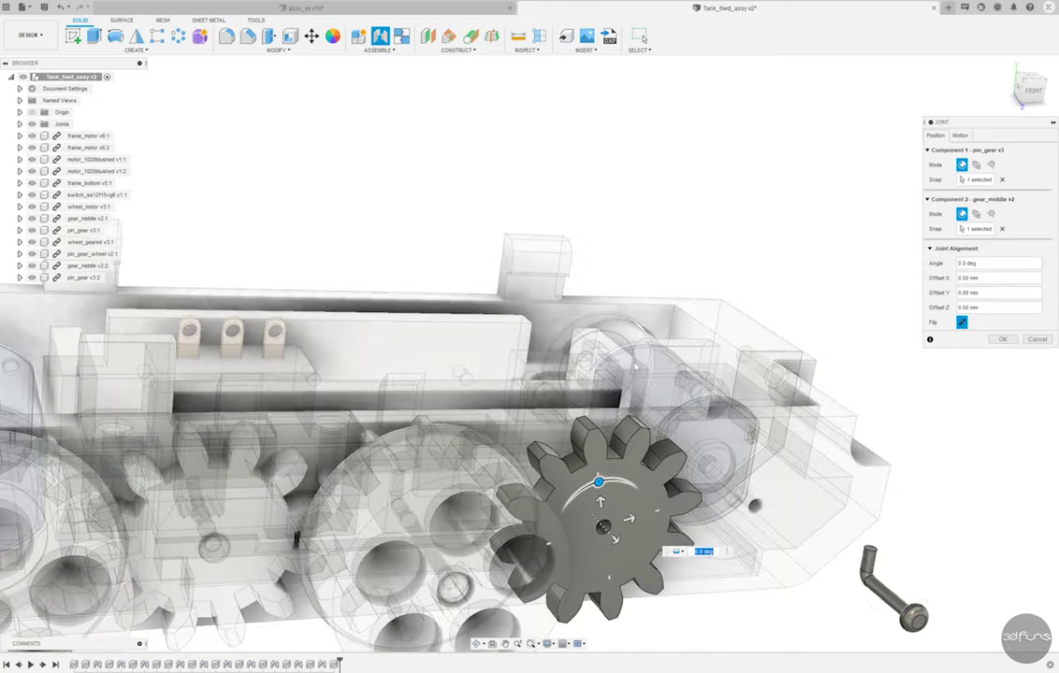
pyautogui.click(1006, 338)
# View the whole chassis isometrically and paste a copy of wheel_geared
pyautogui.scroll(-3, 941, 314)
pyautogui.scroll(-2, 721, 284)
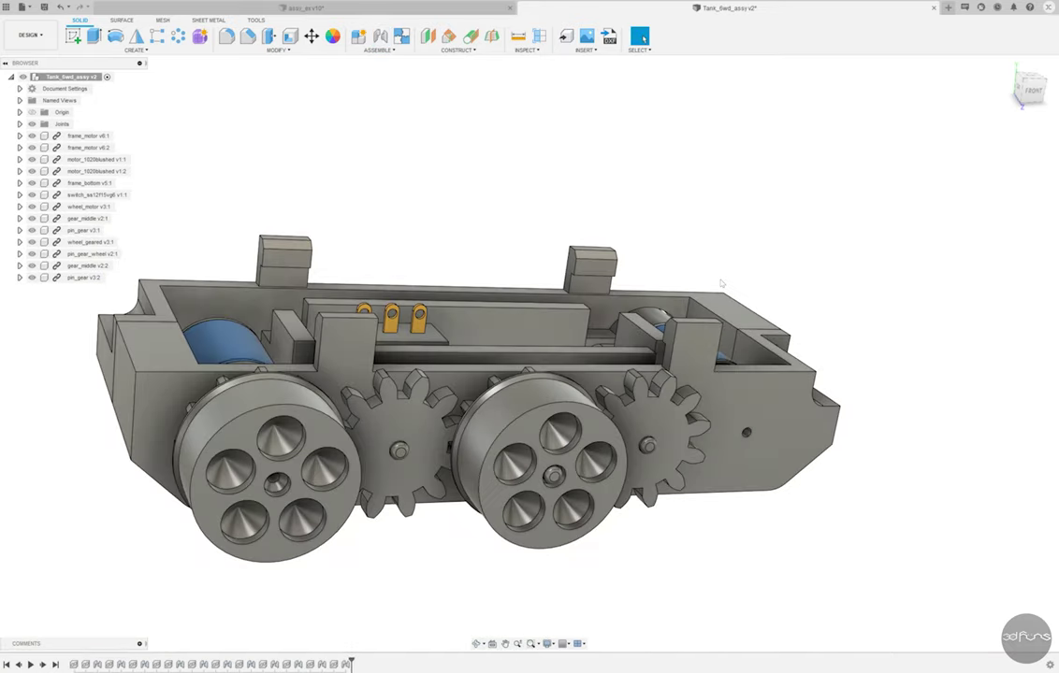
pyautogui.moveTo(722, 283)
pyautogui.keyDown('shift'); pyautogui.mouseDown(button='middle')
pyautogui.moveTo(711, 187)
pyautogui.moveTo(643, 38)
pyautogui.mouseUp(button='middle'); pyautogui.keyUp('shift')
pyautogui.keyDown('shift'); pyautogui.moveTo(559, 351); pyautogui.dragTo(677, 279, button='middle'); pyautogui.keyUp('shift')
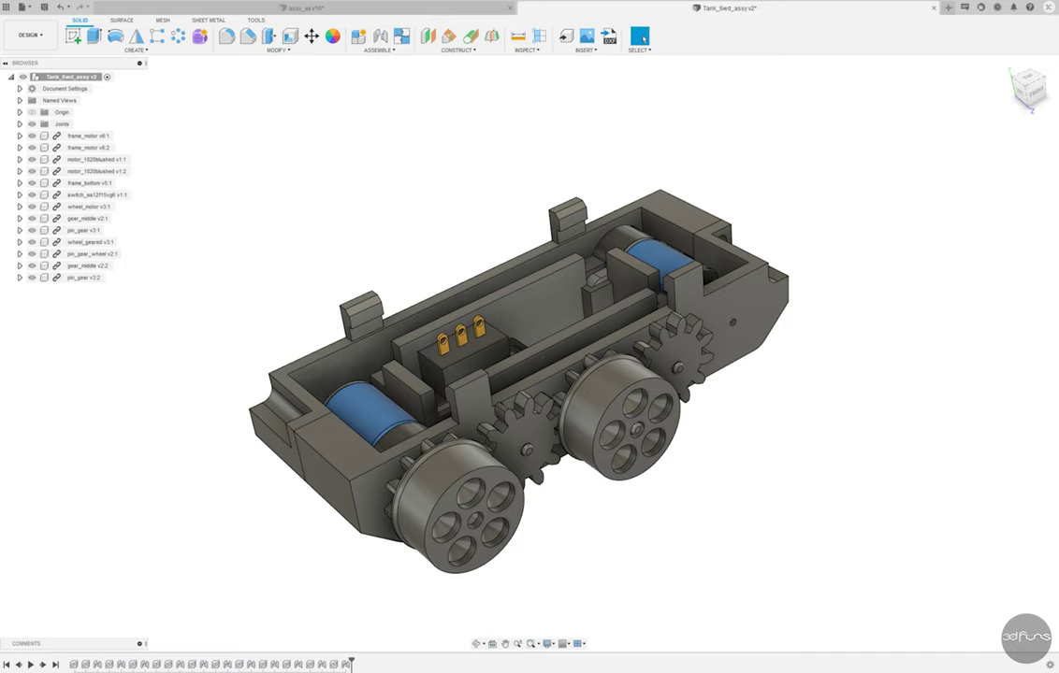
pyautogui.hotkey('ctrl', 'v')
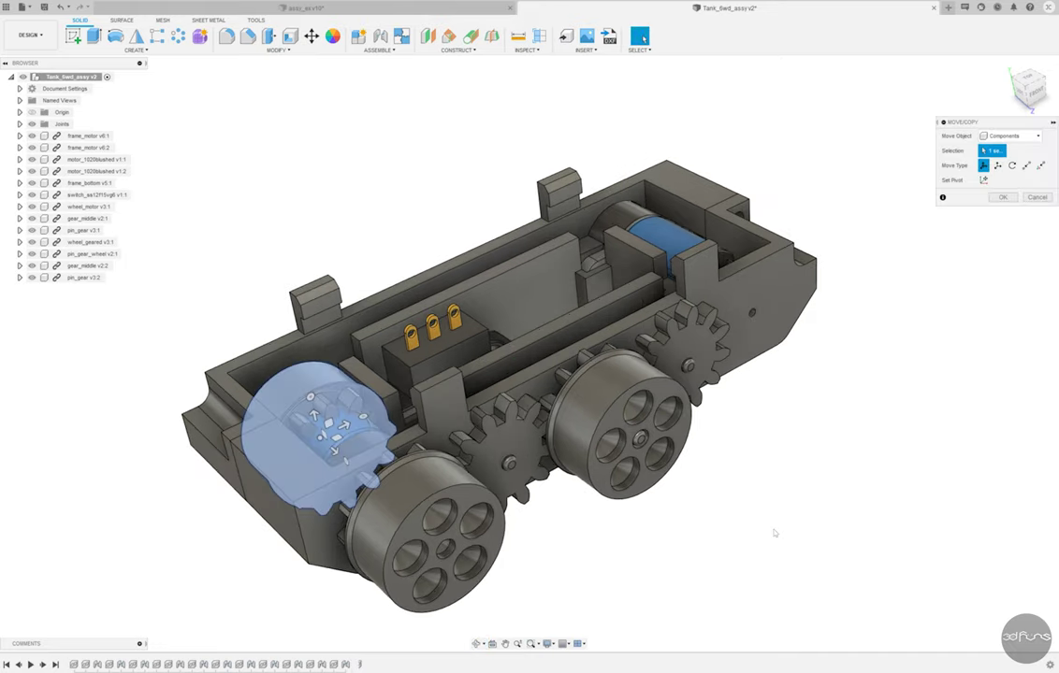
# Move the wheel_geared copy 49 mm down and beside the chassis
pyautogui.moveTo(323, 439); pyautogui.dragTo(599, 612)
pyautogui.scroll(-2, 598, 613)
pyautogui.moveTo(540, 584); pyautogui.dragTo(829, 389)
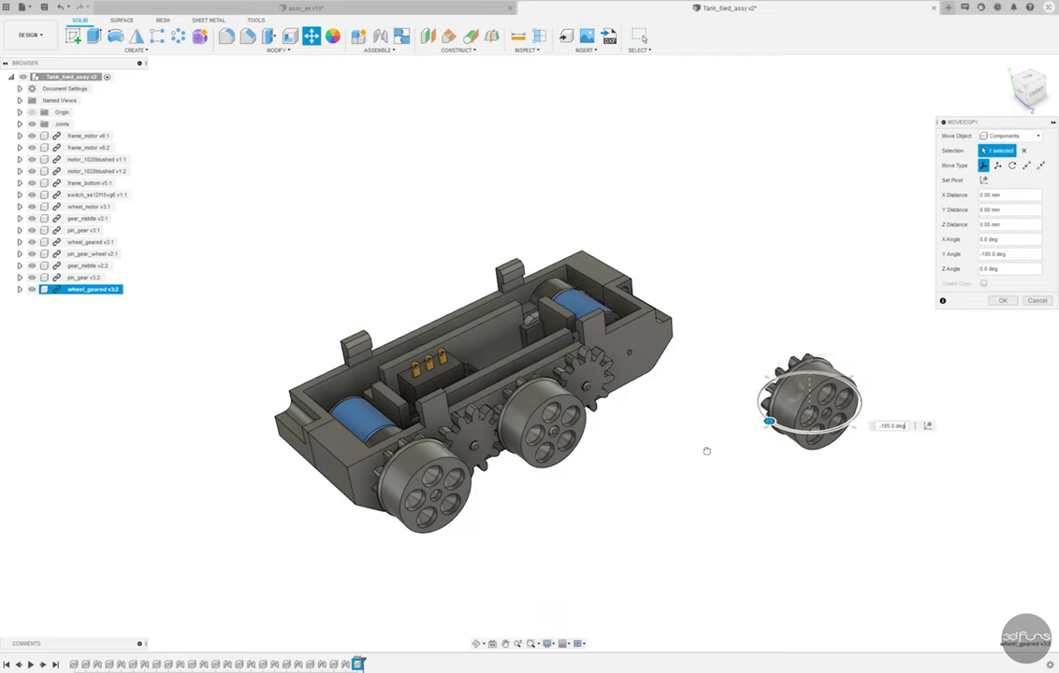
pyautogui.click(1002, 302)
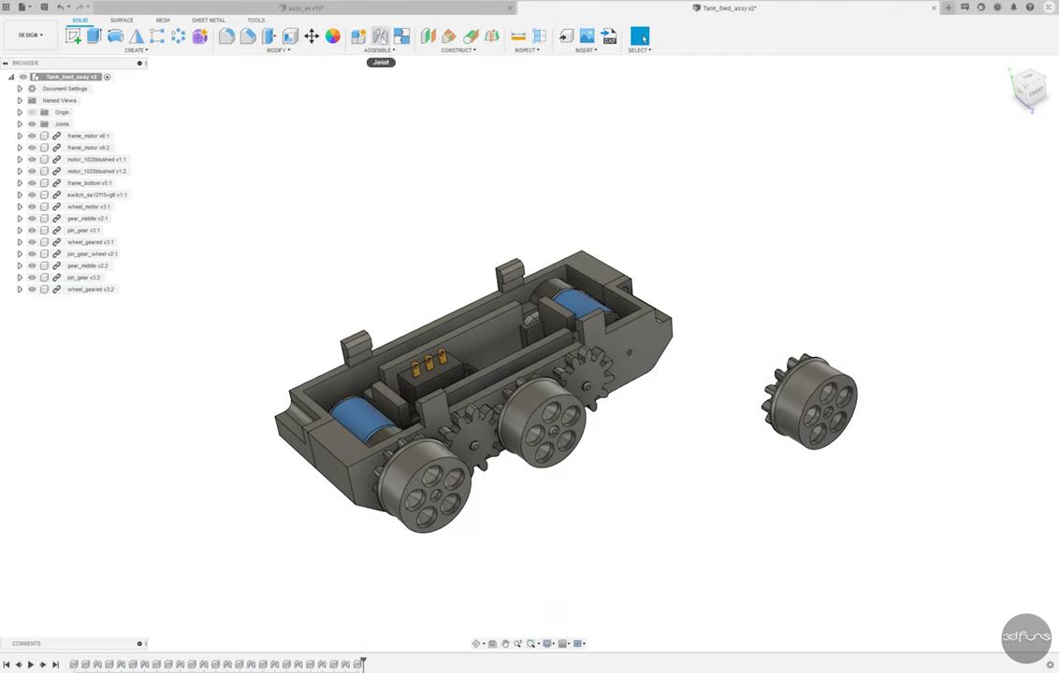
# Joint the wheel's hub centre to frame_motor's front axle hole at 180°
pyautogui.click(381, 35)
pyautogui.keyDown('shift'); pyautogui.moveTo(561, 393); pyautogui.dragTo(523, 309, button='middle'); pyautogui.keyUp('shift')
pyautogui.scroll(5, 420, 309)
pyautogui.scroll(3, 421, 309)
pyautogui.click(418, 315)
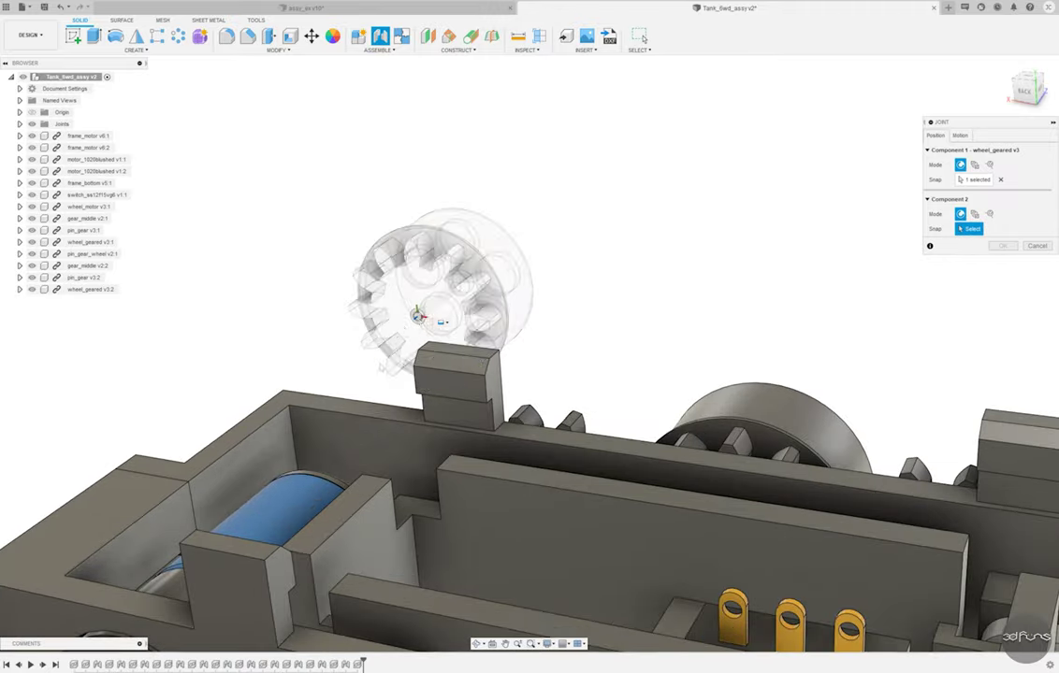
pyautogui.scroll(-5, 440, 318)
pyautogui.keyDown('shift'); pyautogui.moveTo(439, 318); pyautogui.dragTo(524, 281, button='middle'); pyautogui.keyUp('shift')
pyautogui.scroll(6, 561, 374)
pyautogui.click(696, 385)
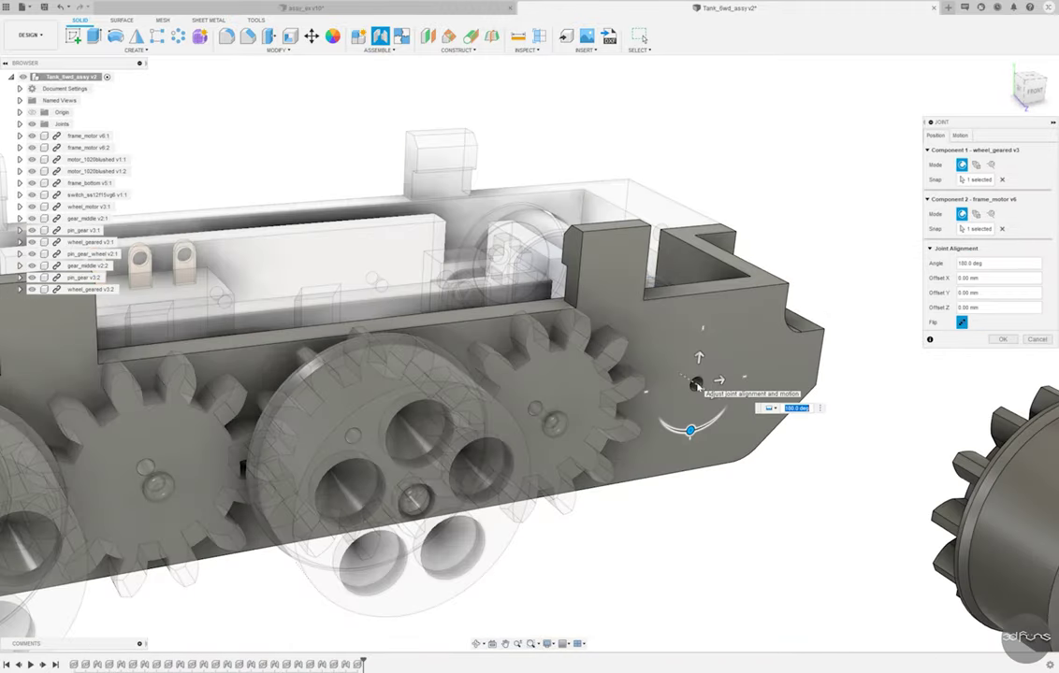
pyautogui.moveTo(696, 385)
pyautogui.keyDown('shift'); pyautogui.mouseDown(button='middle')
pyautogui.moveTo(811, 574)
pyautogui.moveTo(753, 477)
pyautogui.mouseUp(button='middle'); pyautogui.keyUp('shift')
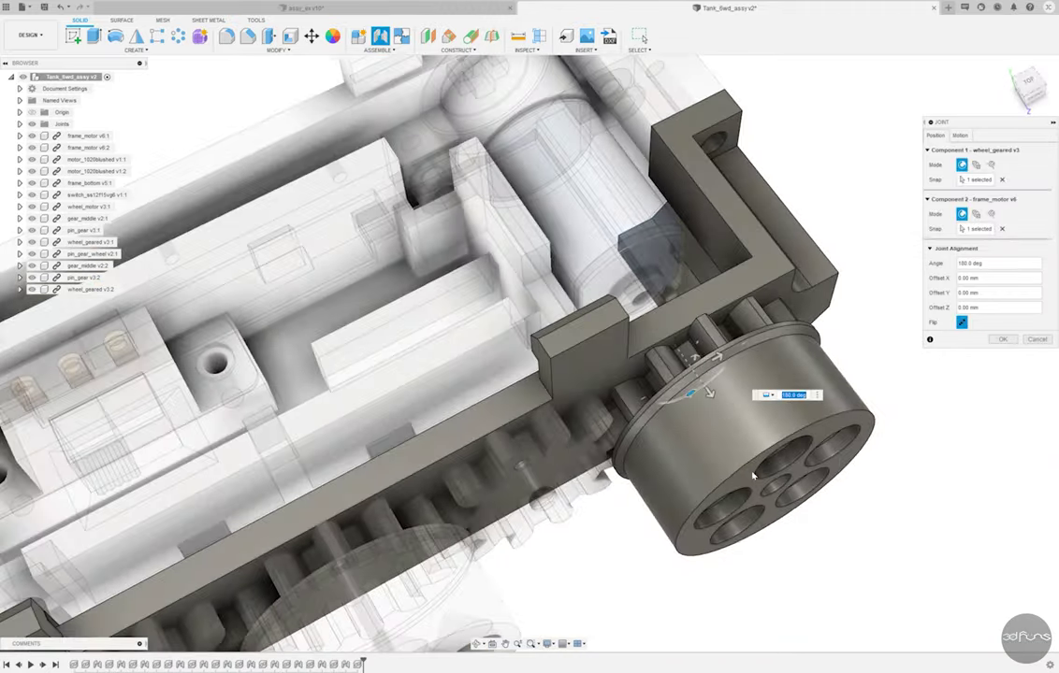
pyautogui.click(1002, 338)
pyautogui.moveTo(1012, 366)
pyautogui.keyDown('shift'); pyautogui.mouseDown(button='middle')
pyautogui.moveTo(854, 467)
pyautogui.moveTo(651, 486)
pyautogui.moveTo(664, 381)
pyautogui.mouseUp(button='middle'); pyautogui.keyUp('shift')
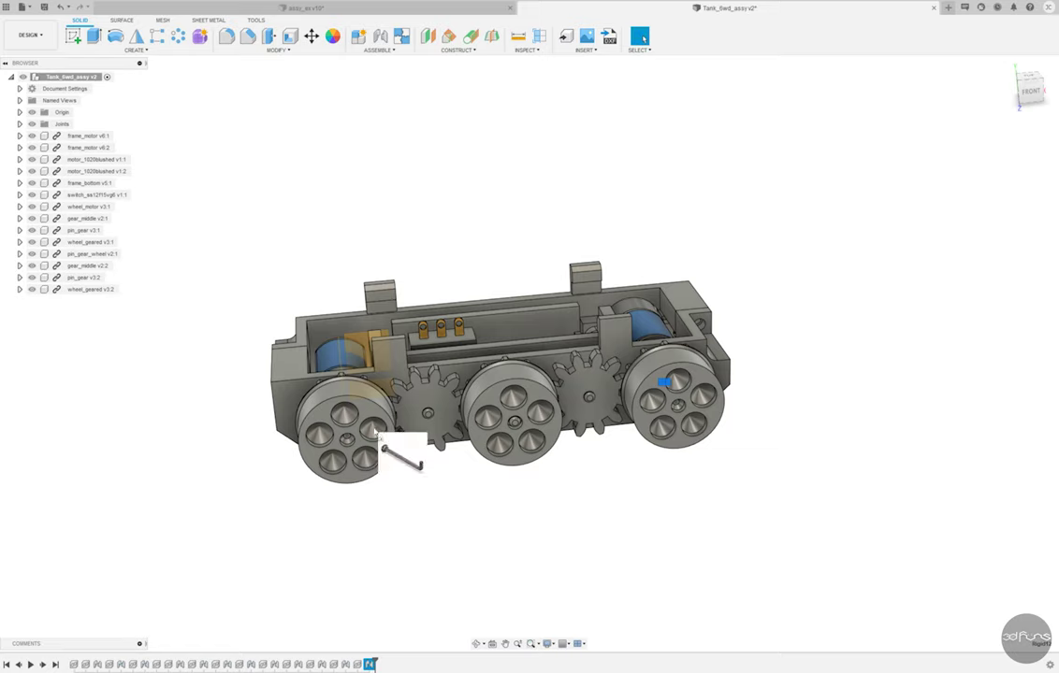
# Paste a pin_gear_wheel rotated 90° and joint its end cap to the wheel_geared v3:2 hub
pyautogui.hotkey('ctrl', 'v')
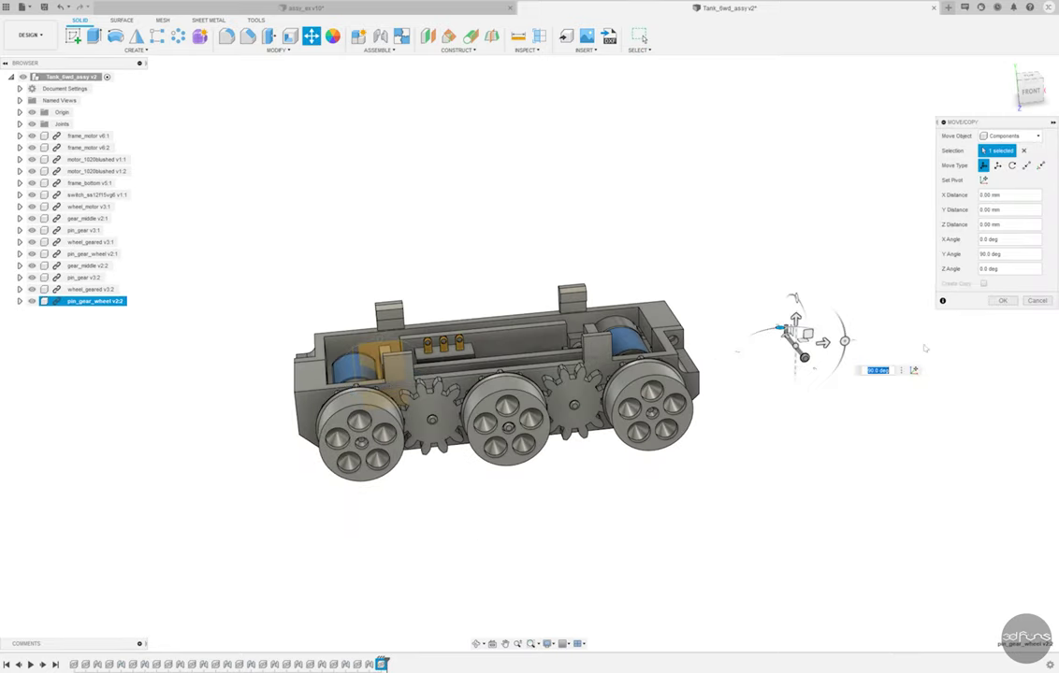
pyautogui.press('Return')
pyautogui.click(380, 35)
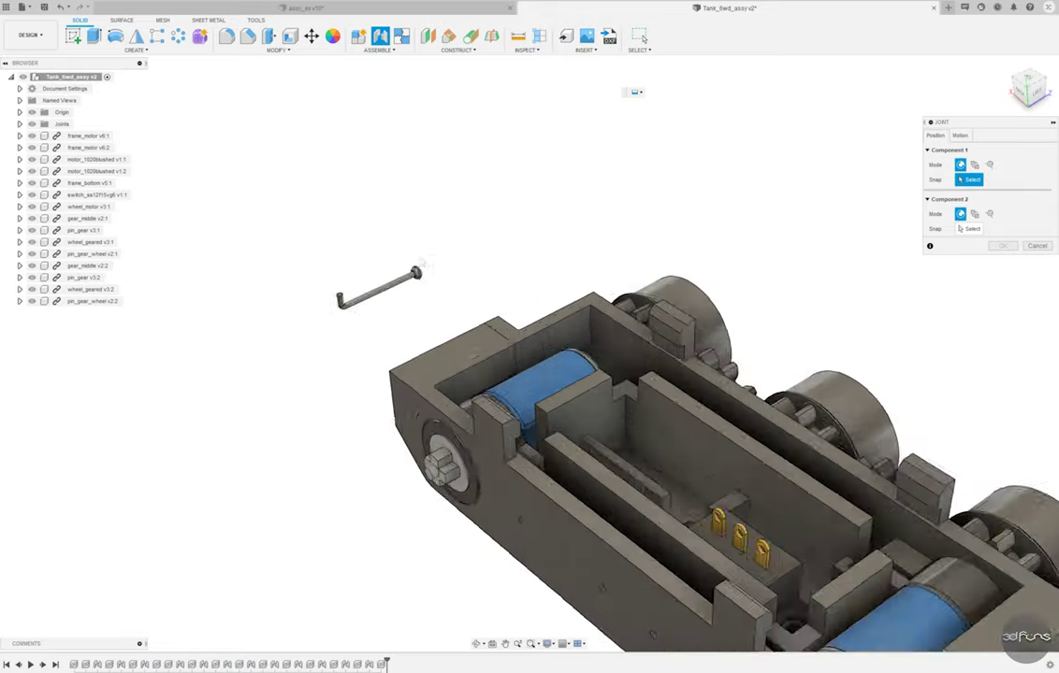
pyautogui.scroll(2, 424, 304)
pyautogui.scroll(2, 432, 307)
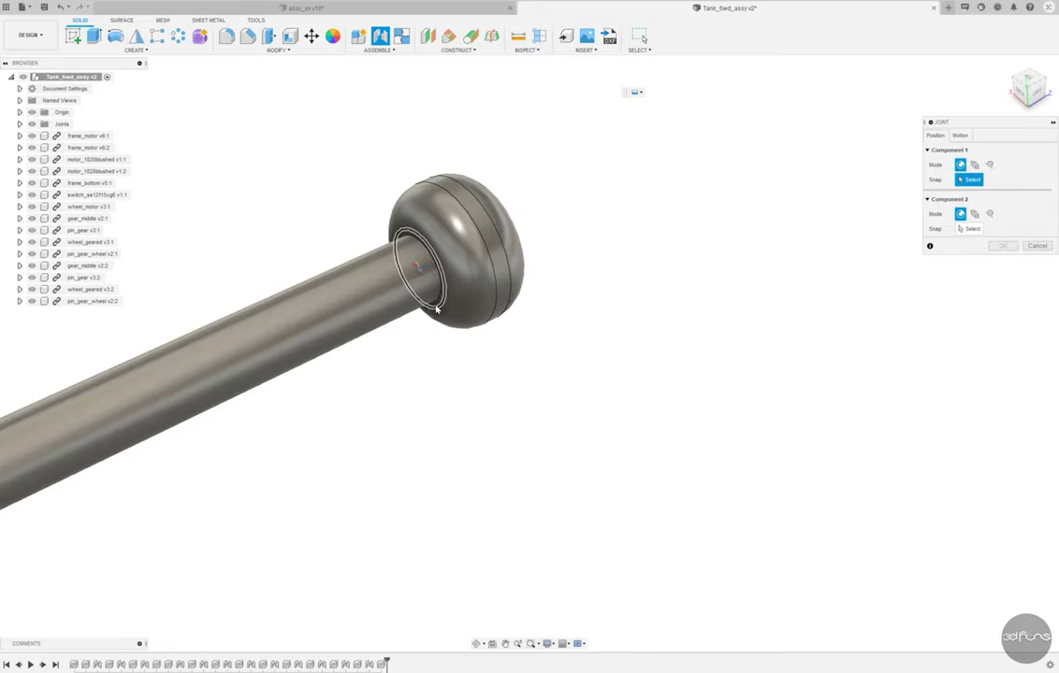
pyautogui.click(436, 303)
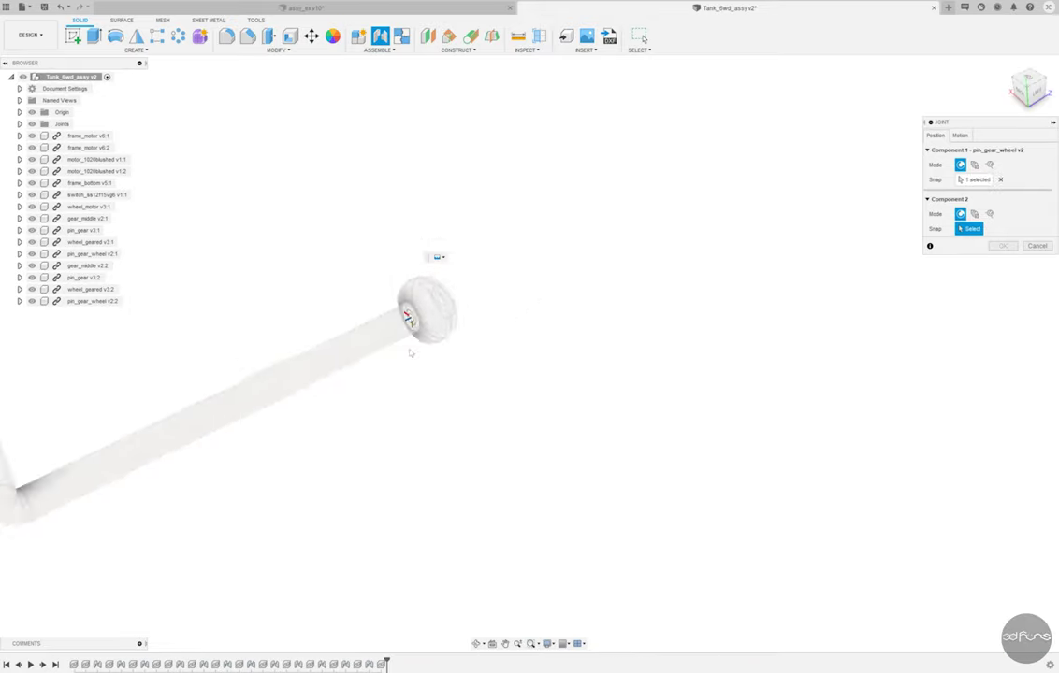
pyautogui.scroll(3, 749, 477)
pyautogui.scroll(2, 748, 472)
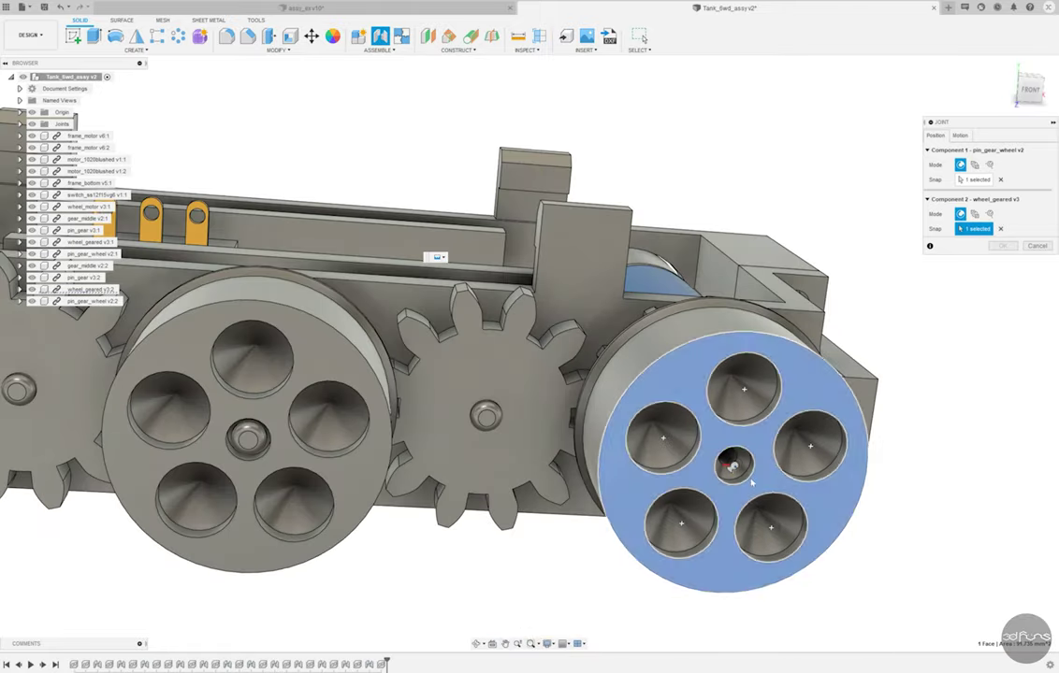
pyautogui.click(732, 463)
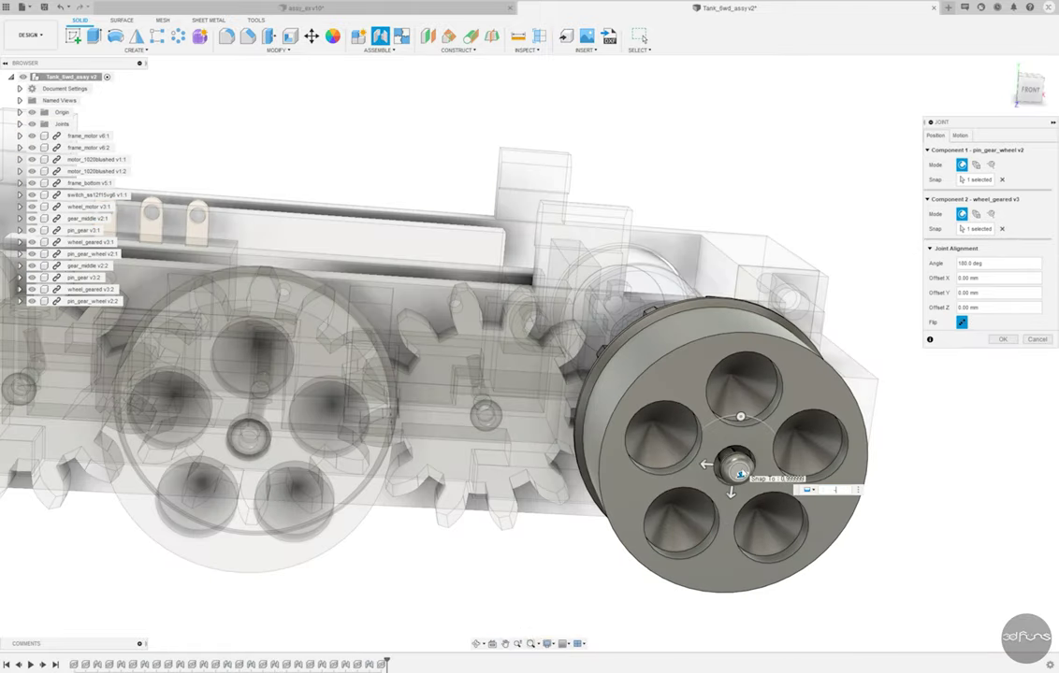
pyautogui.write('-0.9')
pyautogui.click(1001, 339)
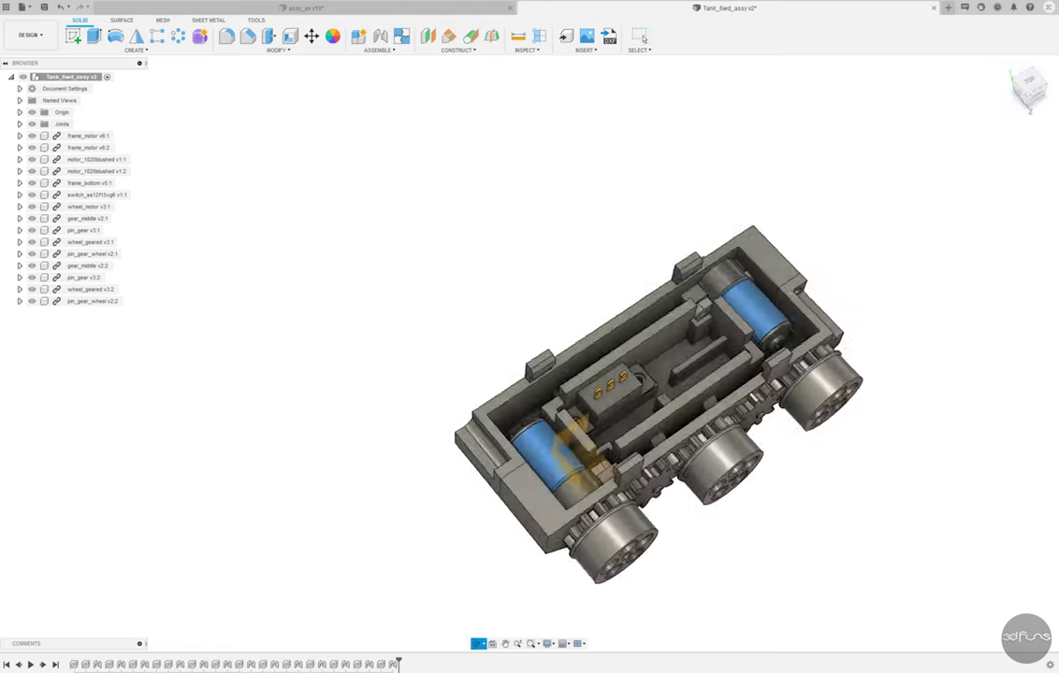
pyautogui.scroll(-1, 740, 407)
# Move the tire_23_5x7 51 mm down from the chassis
pyautogui.scroll(3, 760, 398)
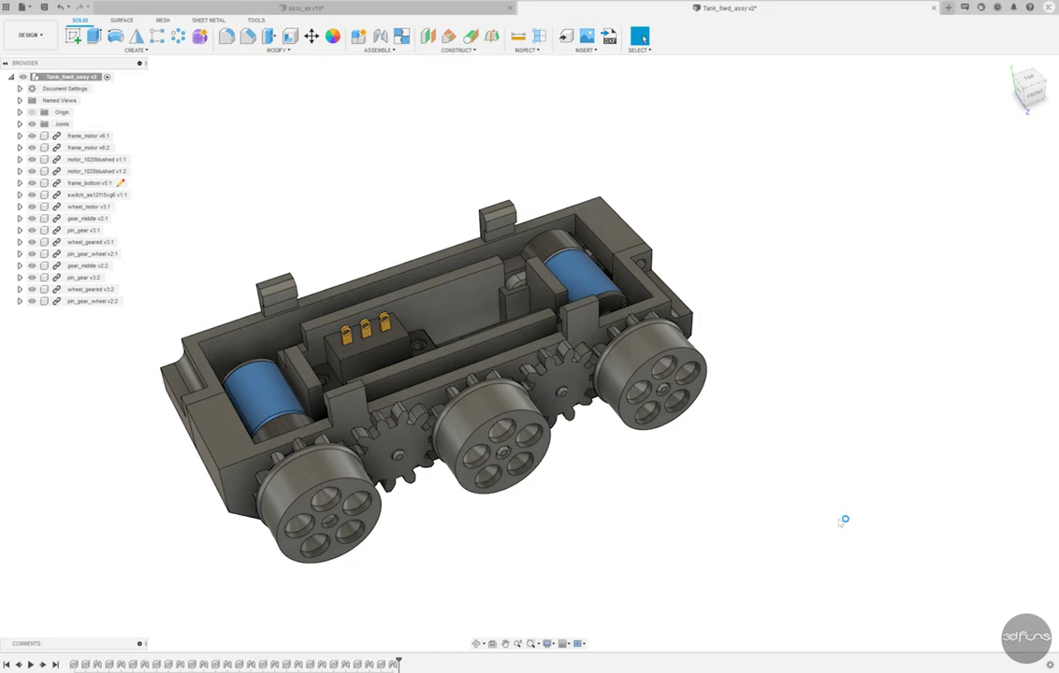
pyautogui.moveTo(379, 423); pyautogui.dragTo(473, 567)
pyautogui.click(1000, 302)
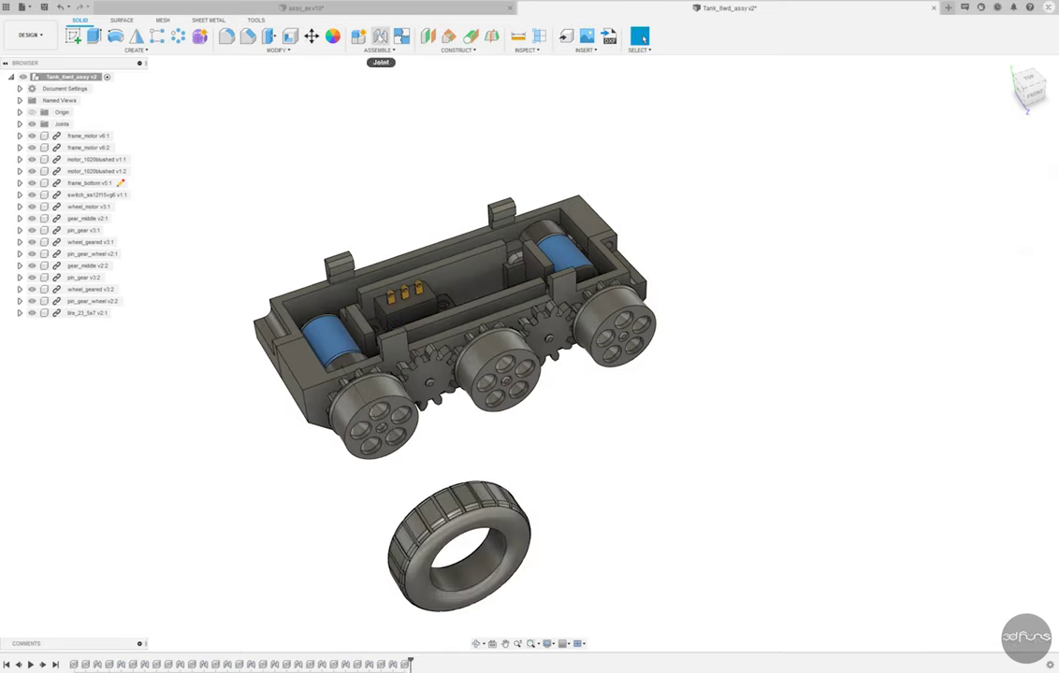
# Joint the tire's centre to wheel_motor with a -8.2 mm Z offset
pyautogui.click(379, 36)
pyautogui.keyDown('shift'); pyautogui.moveTo(561, 450); pyautogui.dragTo(729, 341, button='middle'); pyautogui.keyUp('shift')
pyautogui.scroll(2, 728, 340)
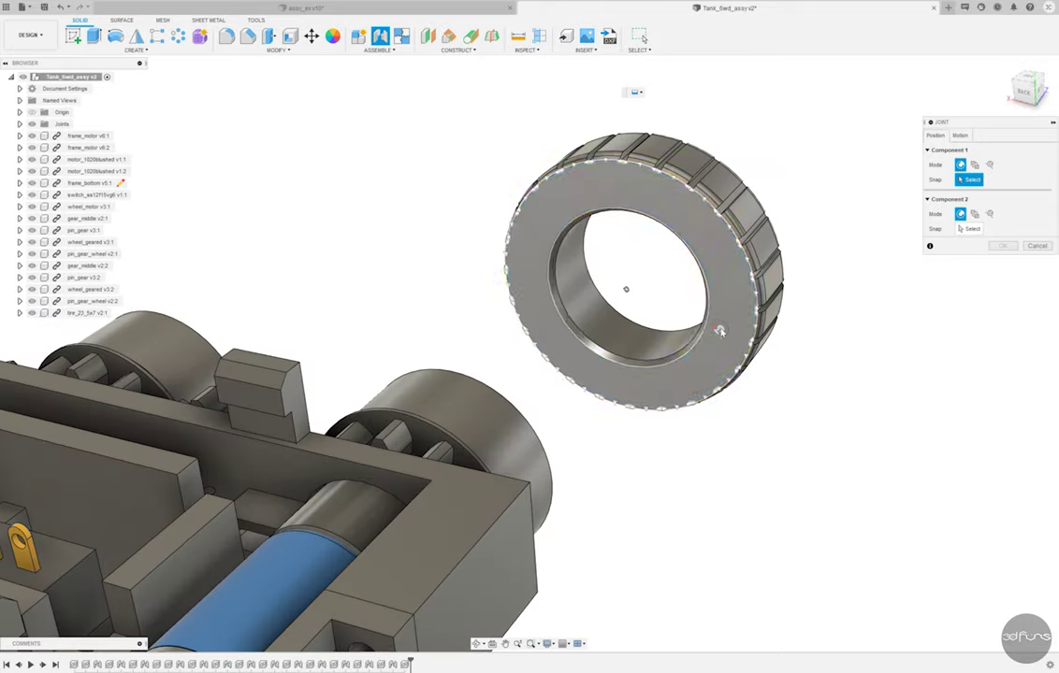
pyautogui.click(624, 288)
pyautogui.scroll(3, 514, 217)
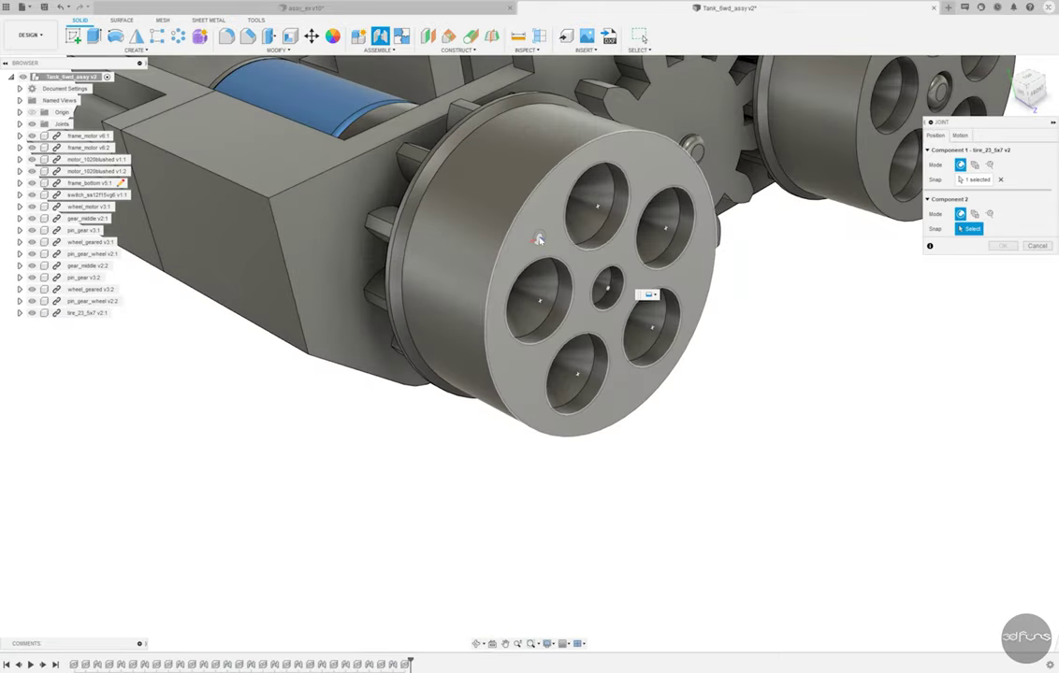
pyautogui.click(539, 237)
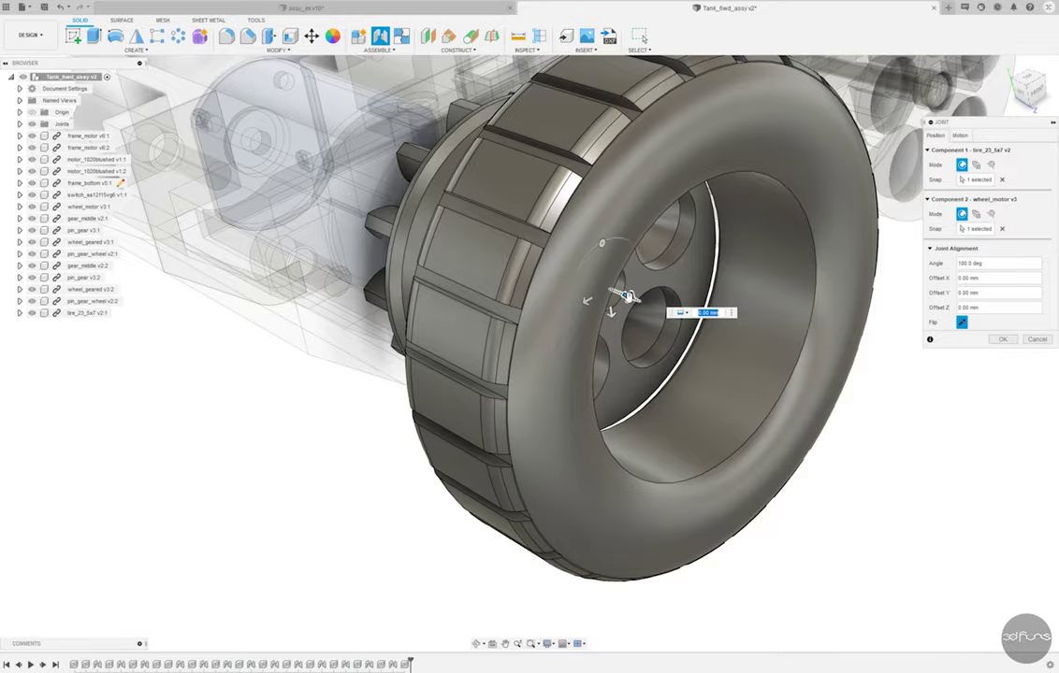
pyautogui.moveTo(624, 296); pyautogui.dragTo(723, 362)
pyautogui.click(1002, 340)
pyautogui.moveTo(995, 365)
pyautogui.keyDown('shift'); pyautogui.mouseDown(button='middle')
pyautogui.moveTo(758, 507)
pyautogui.moveTo(752, 524)
pyautogui.moveTo(749, 489)
pyautogui.moveTo(742, 513)
pyautogui.moveTo(791, 484)
pyautogui.mouseUp(button='middle'); pyautogui.keyUp('shift')
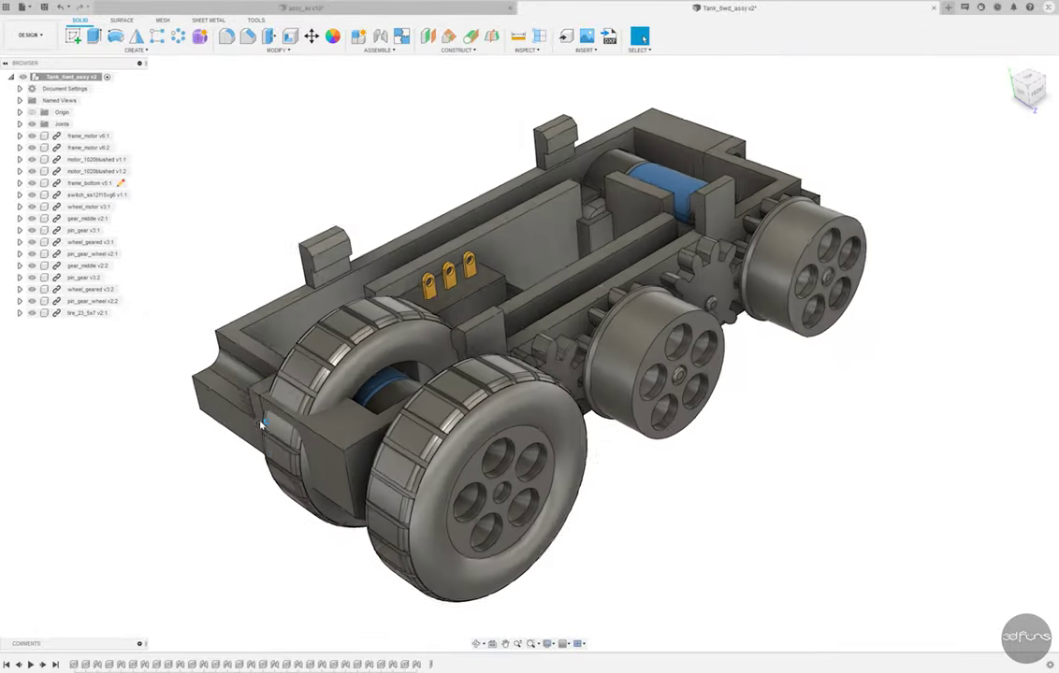
# Paste a tire copy and move it 50 mm away
pyautogui.hotkey('ctrl', 'v')
pyautogui.moveTo(561, 440); pyautogui.dragTo(654, 598)
pyautogui.click(1002, 301)
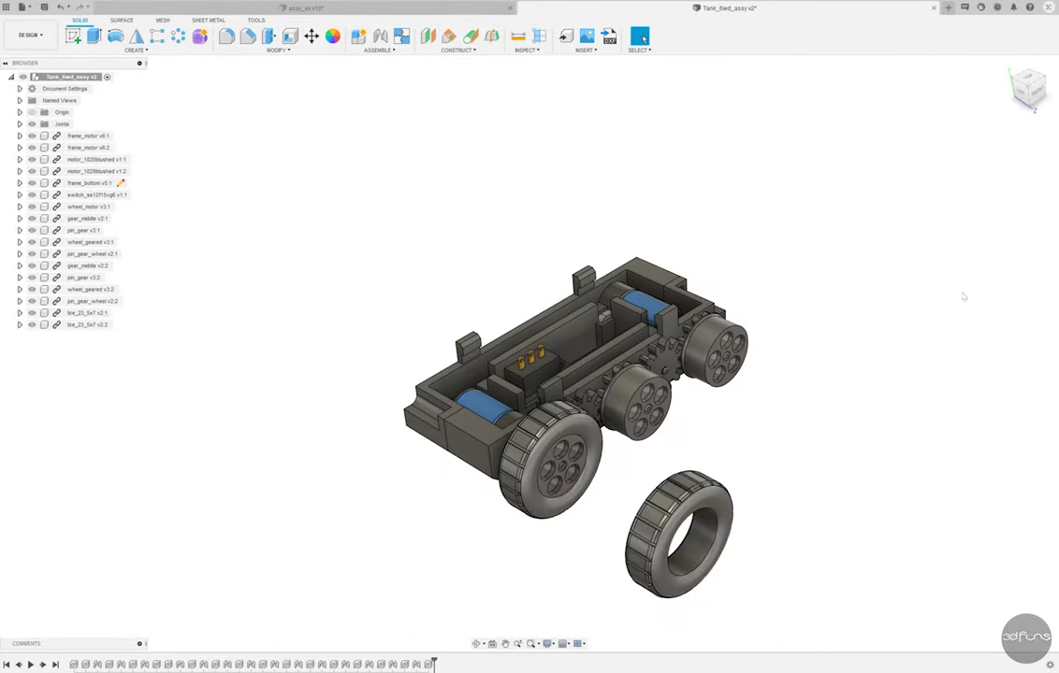
# Joint the loose tire onto the middle wheel_geared hub
pyautogui.press('j')
pyautogui.keyDown('shift'); pyautogui.moveTo(655, 393); pyautogui.dragTo(823, 468, button='middle'); pyautogui.keyUp('shift')
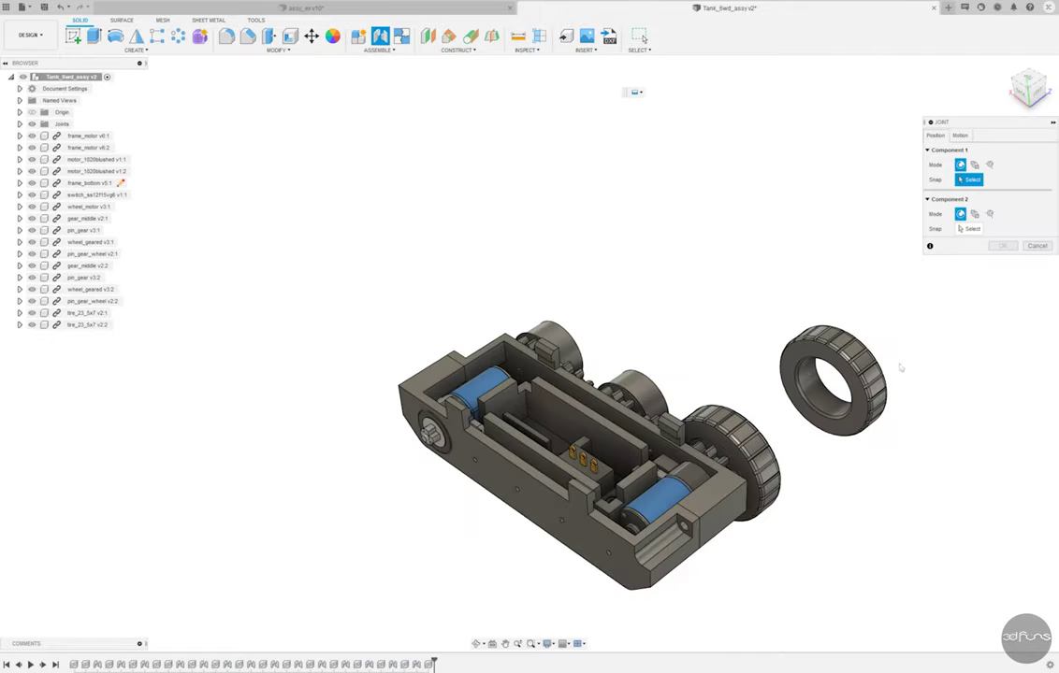
pyautogui.scroll(3, 837, 472)
pyautogui.click(815, 468)
pyautogui.keyDown('shift'); pyautogui.moveTo(761, 404); pyautogui.dragTo(571, 524, button='middle'); pyautogui.keyUp('shift')
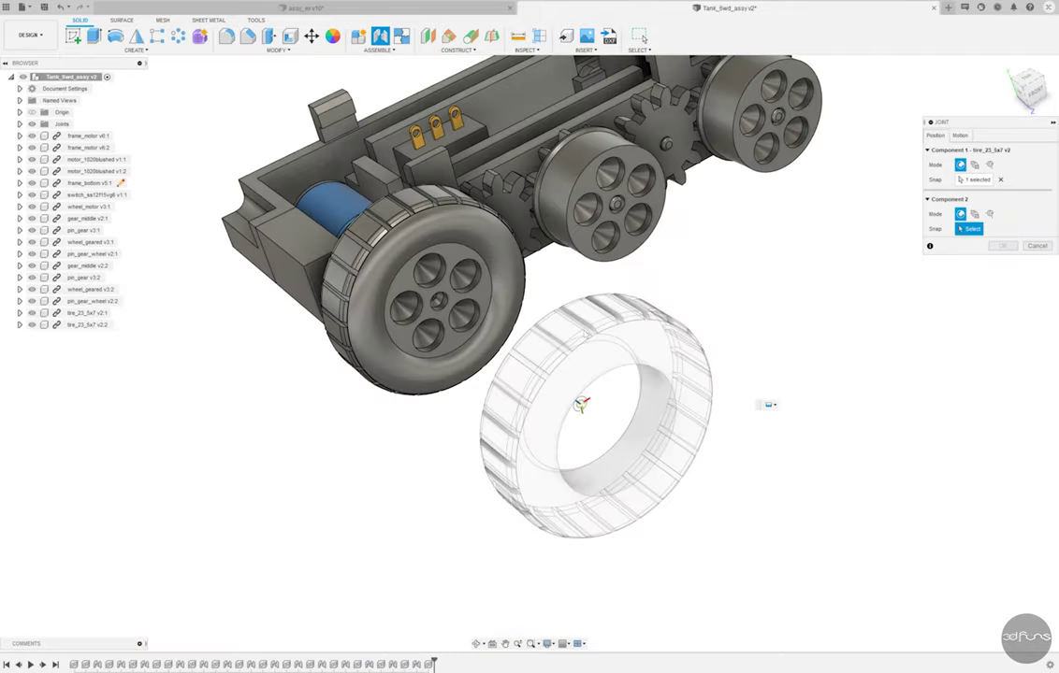
pyautogui.click(633, 216)
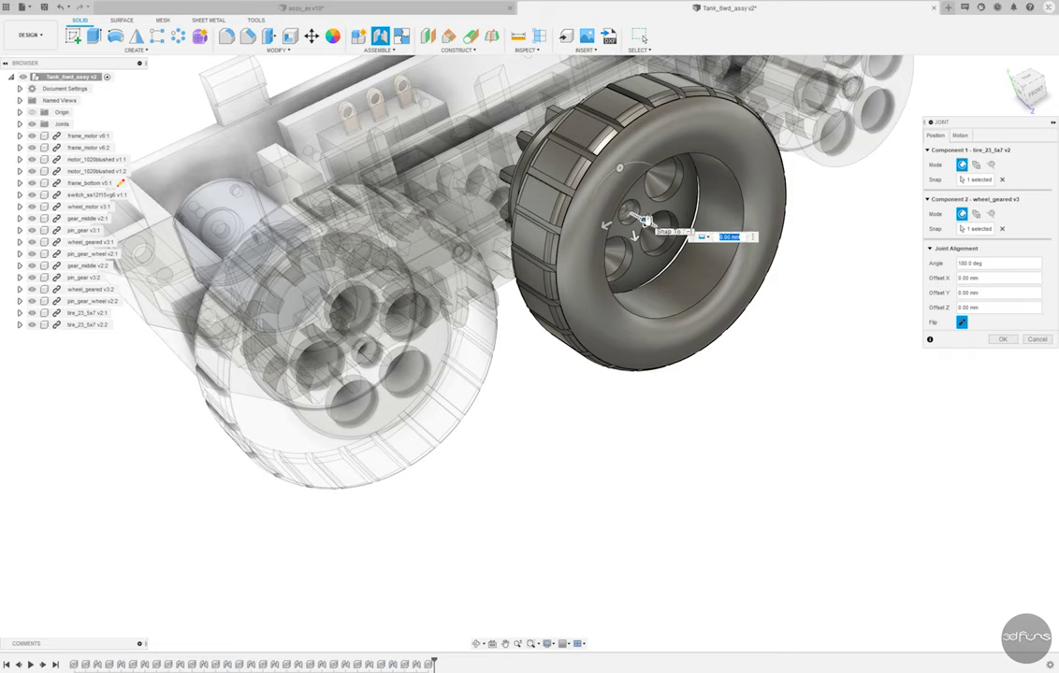
pyautogui.press('Return')
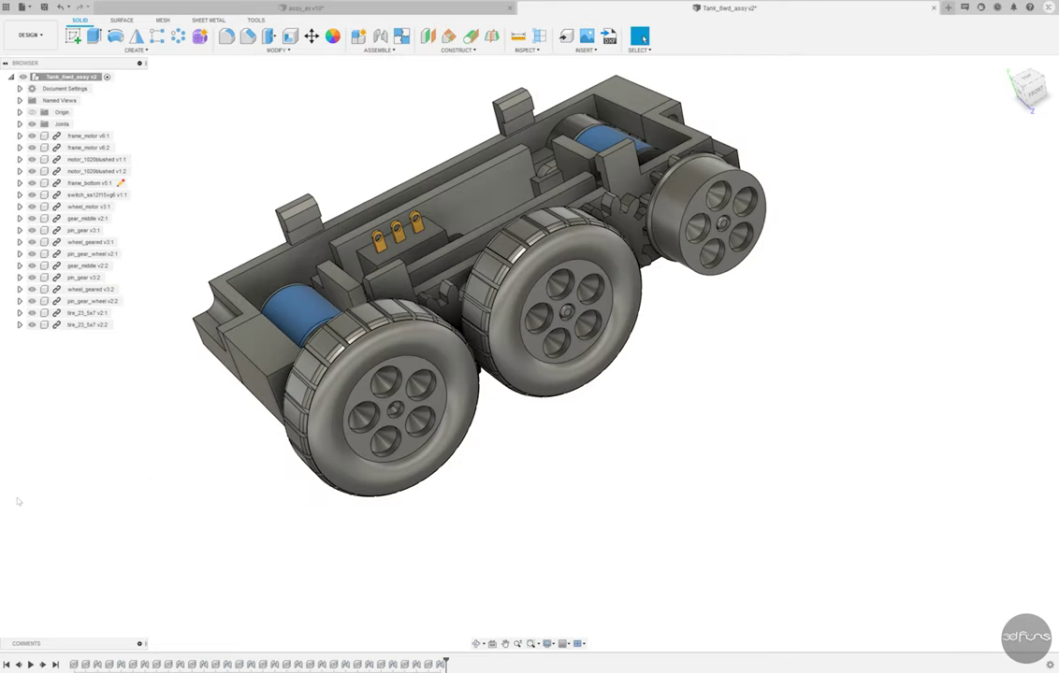
# Paste another tire and joint it to the last bare hub with -6.2 mm offset
pyautogui.hotkey('ctrl', 'v')
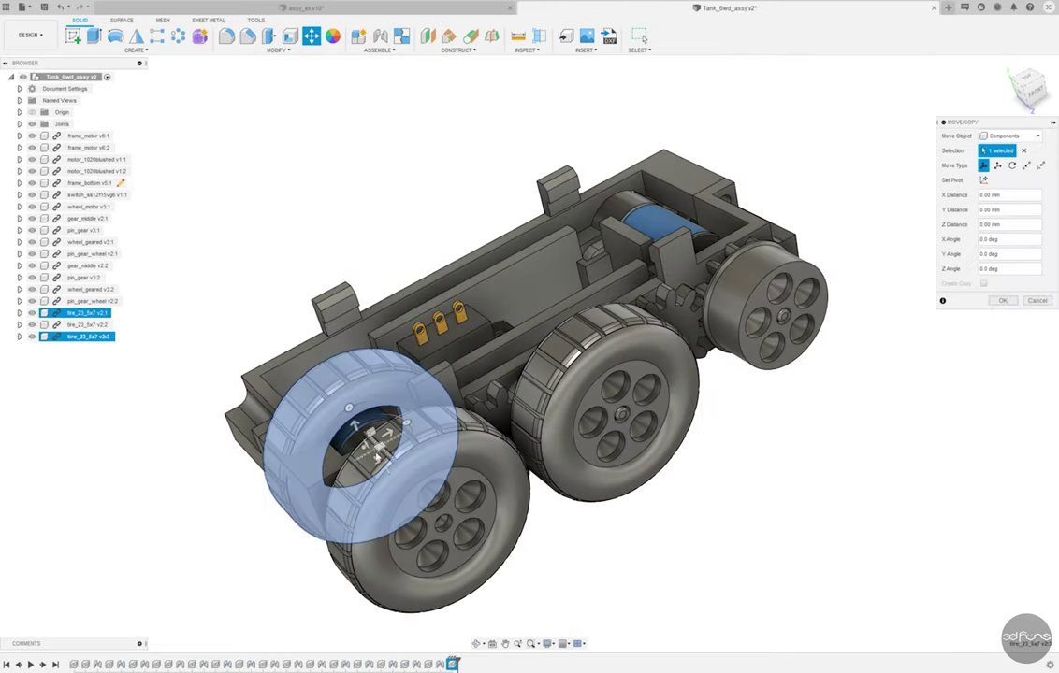
pyautogui.click(1003, 300)
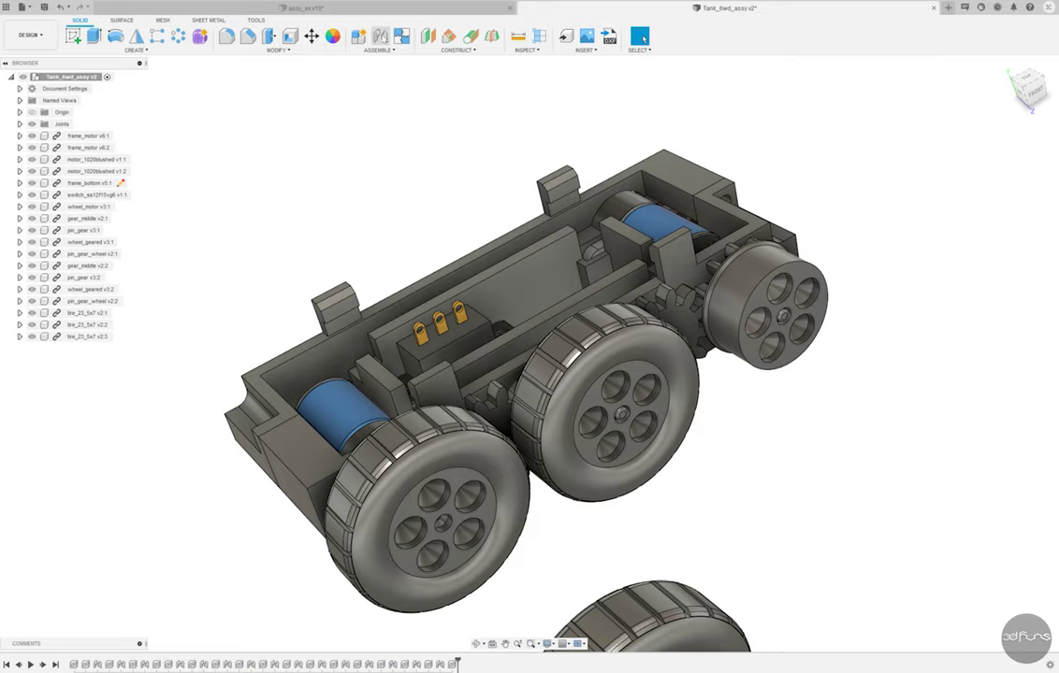
pyautogui.click(380, 35)
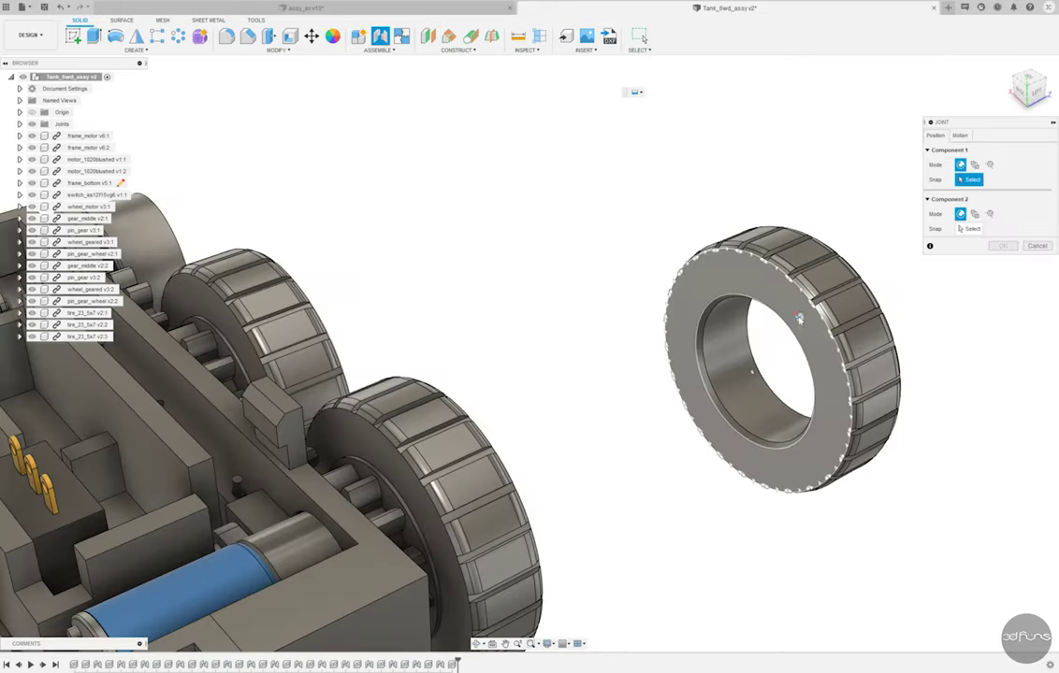
pyautogui.click(753, 374)
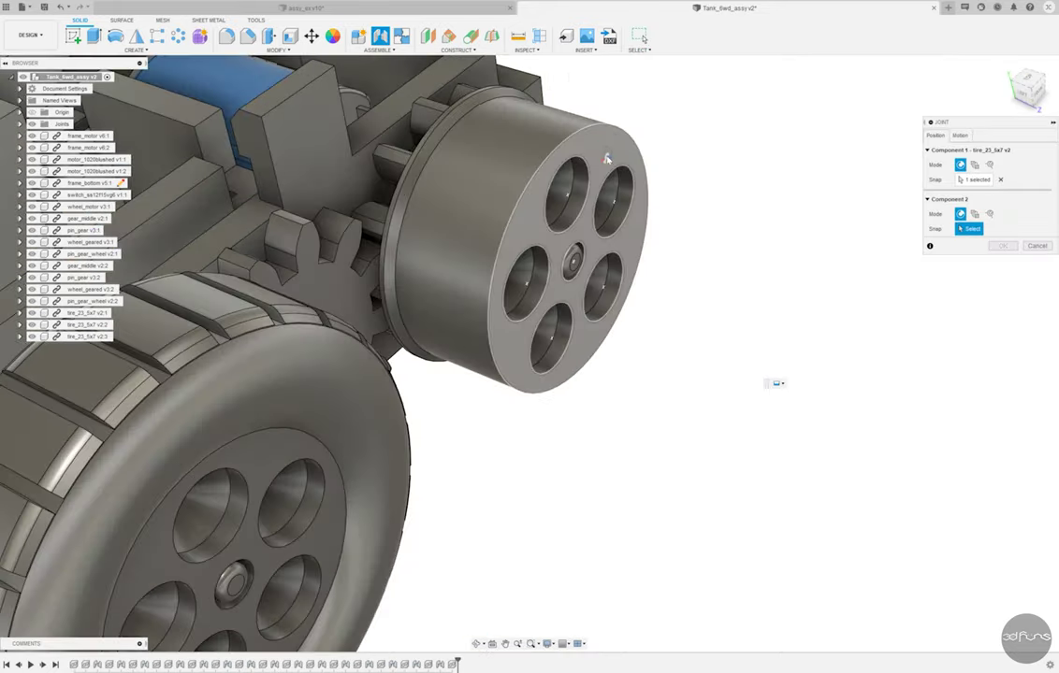
pyautogui.click(580, 266)
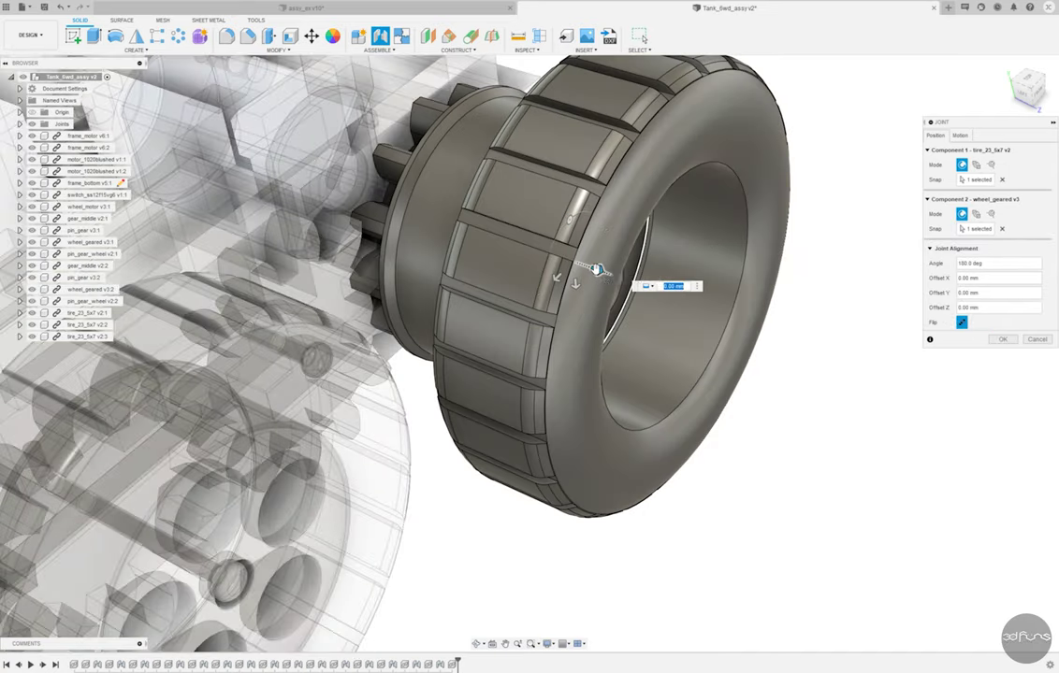
pyautogui.write('.2')
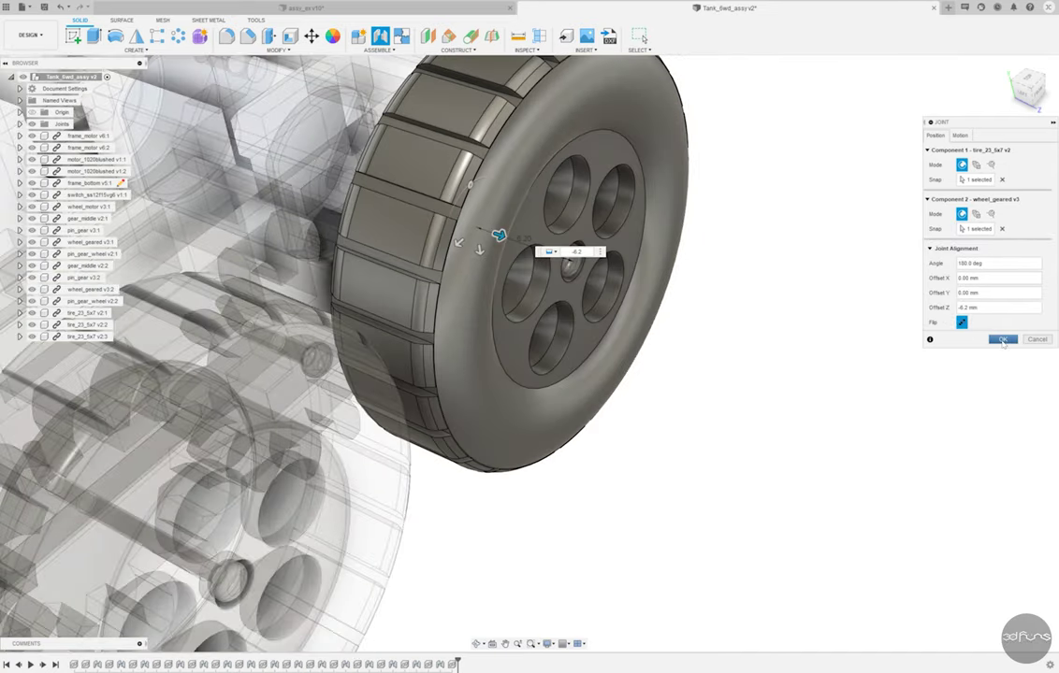
pyautogui.click(1002, 340)
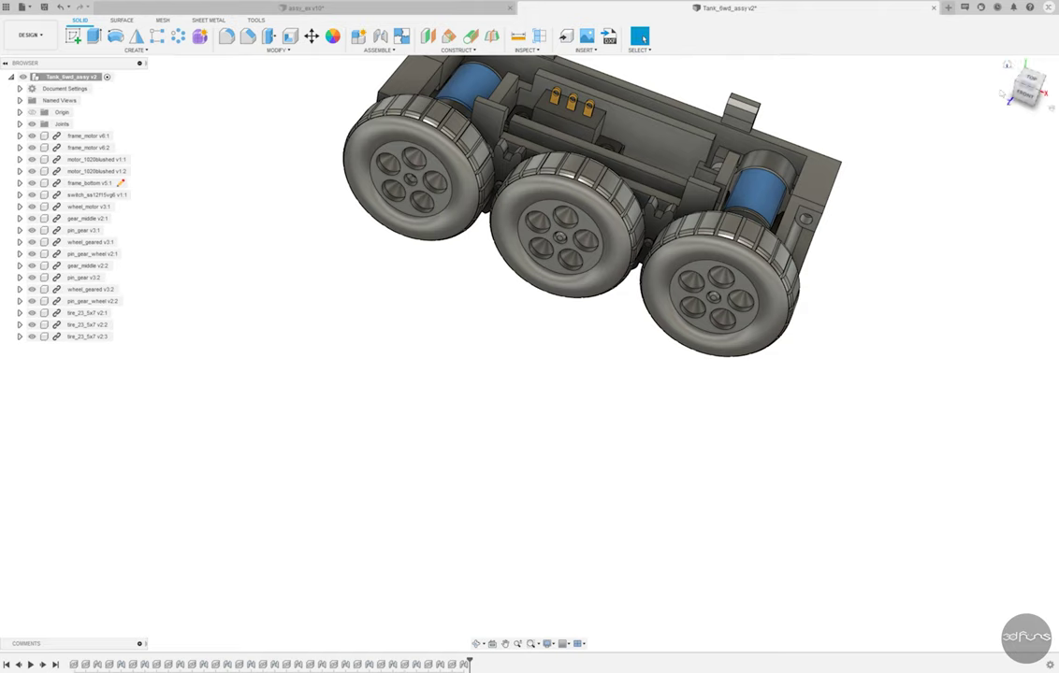
# Return to the Home view and save the assembly as a new version
pyautogui.click(1009, 66)
pyautogui.click(43, 8)
pyautogui.press('Return')
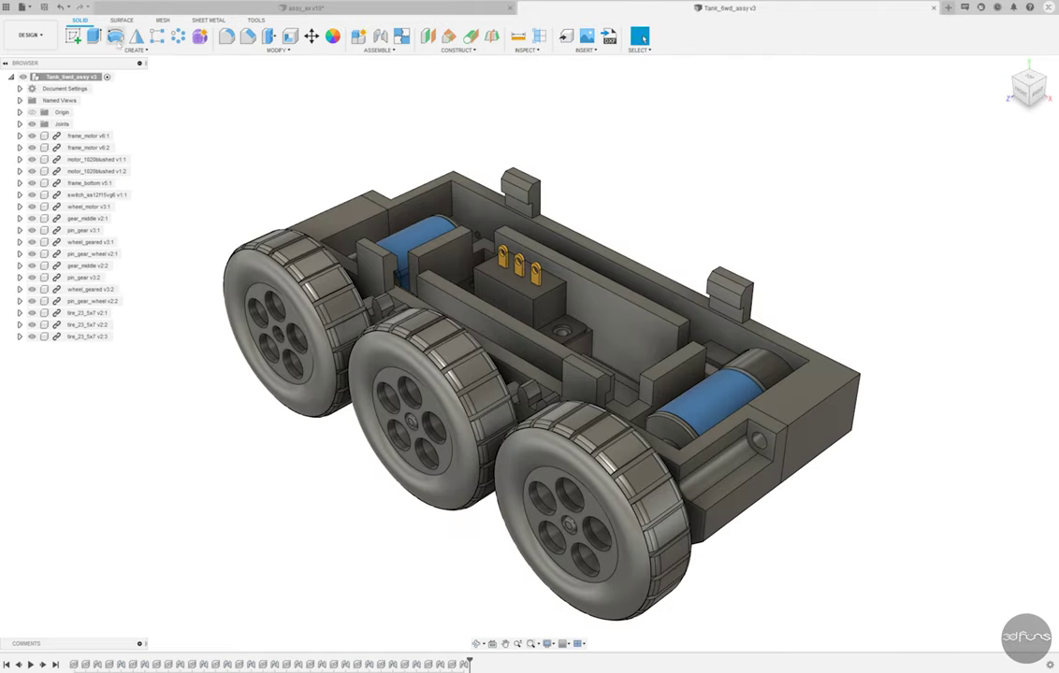
# Mirror the front, middle and rear wheel parts across the chassis mid-plane
pyautogui.click(137, 36)
pyautogui.click(348, 335)
pyautogui.click(276, 336)
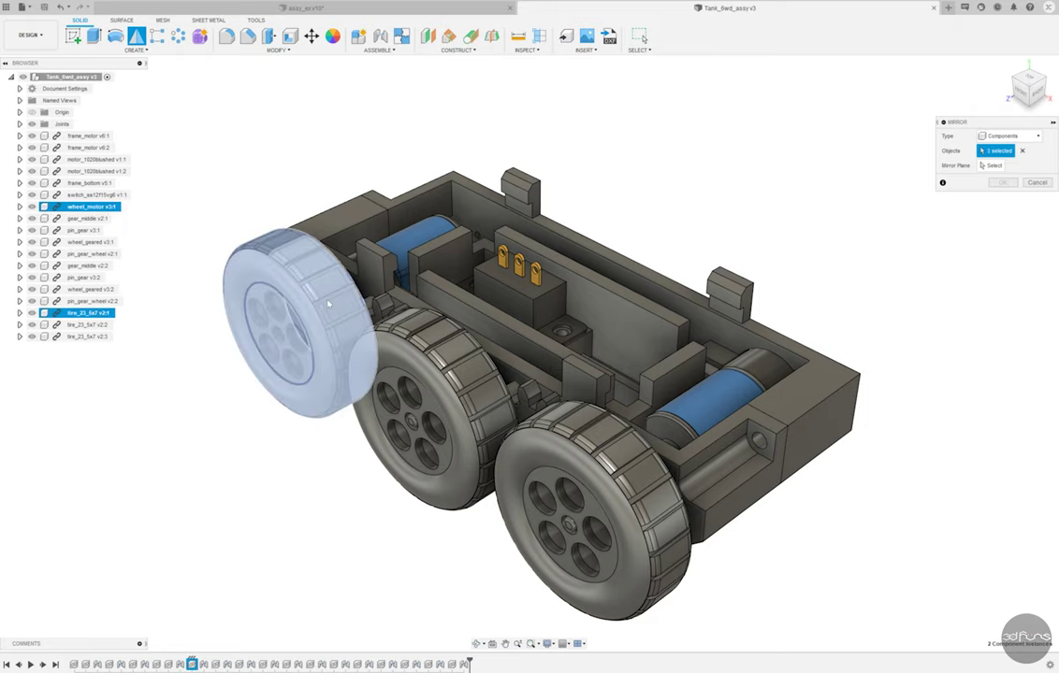
pyautogui.click(411, 416)
pyautogui.click(440, 393)
pyautogui.click(486, 412)
pyautogui.click(572, 527)
pyautogui.click(655, 505)
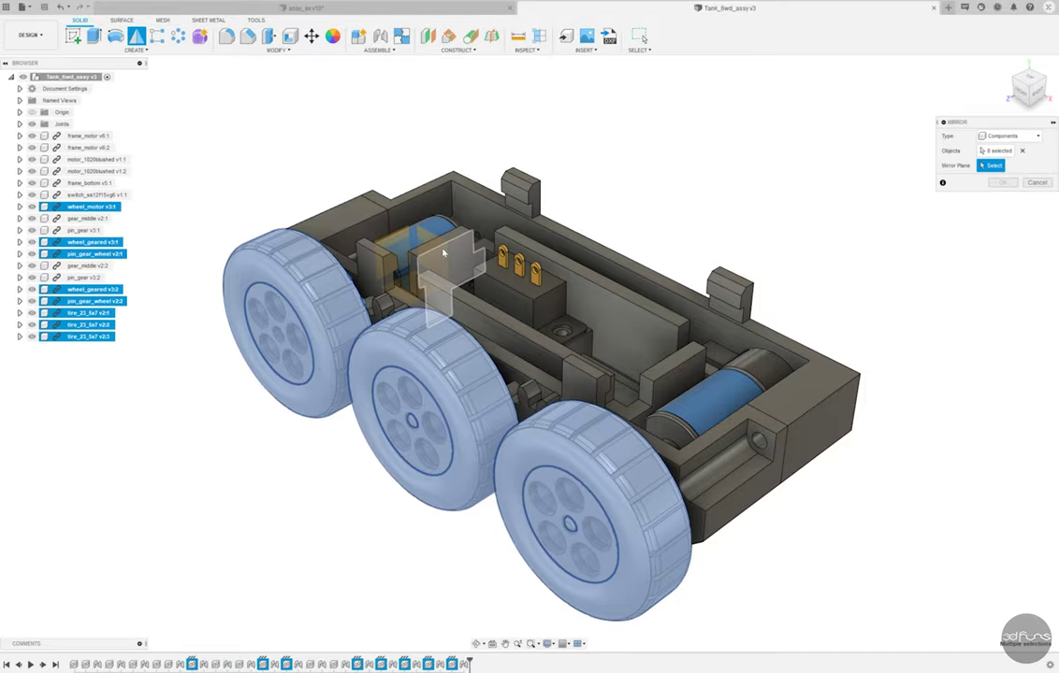
pyautogui.click(431, 241)
pyautogui.click(1002, 181)
pyautogui.moveTo(891, 224)
pyautogui.keyDown('shift'); pyautogui.mouseDown(button='middle')
pyautogui.moveTo(898, 283)
pyautogui.moveTo(884, 256)
pyautogui.moveTo(901, 178)
pyautogui.moveTo(899, 193)
pyautogui.mouseUp(button='middle'); pyautogui.keyUp('shift')
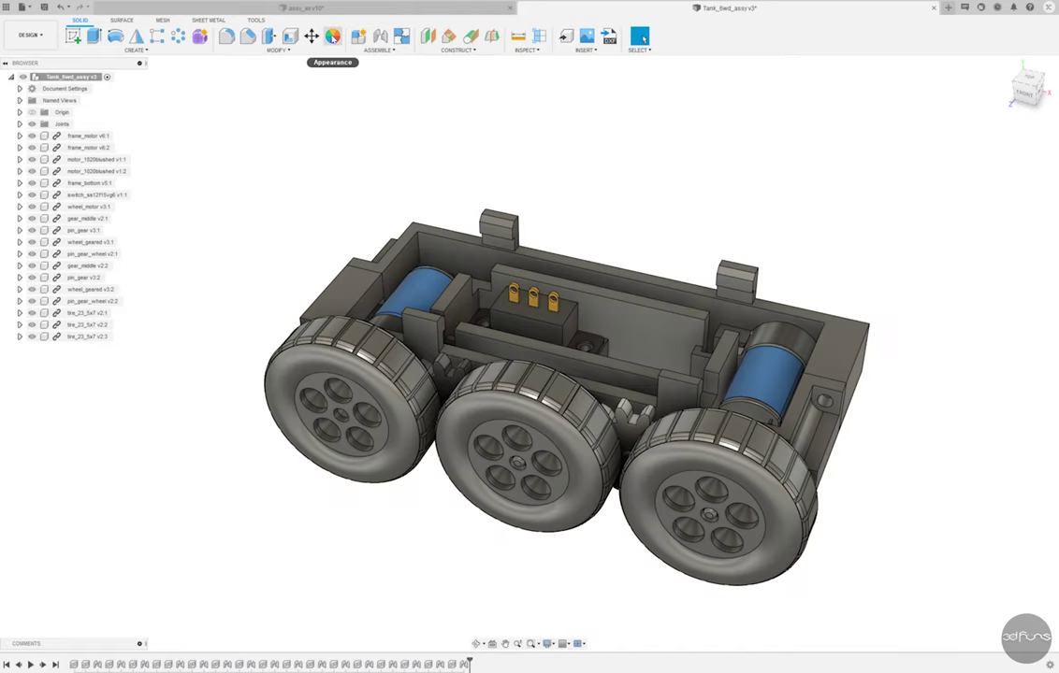
# Start a new Mirror and select the wheel hubs, gears and pins
pyautogui.click(135, 37)
pyautogui.click(309, 369)
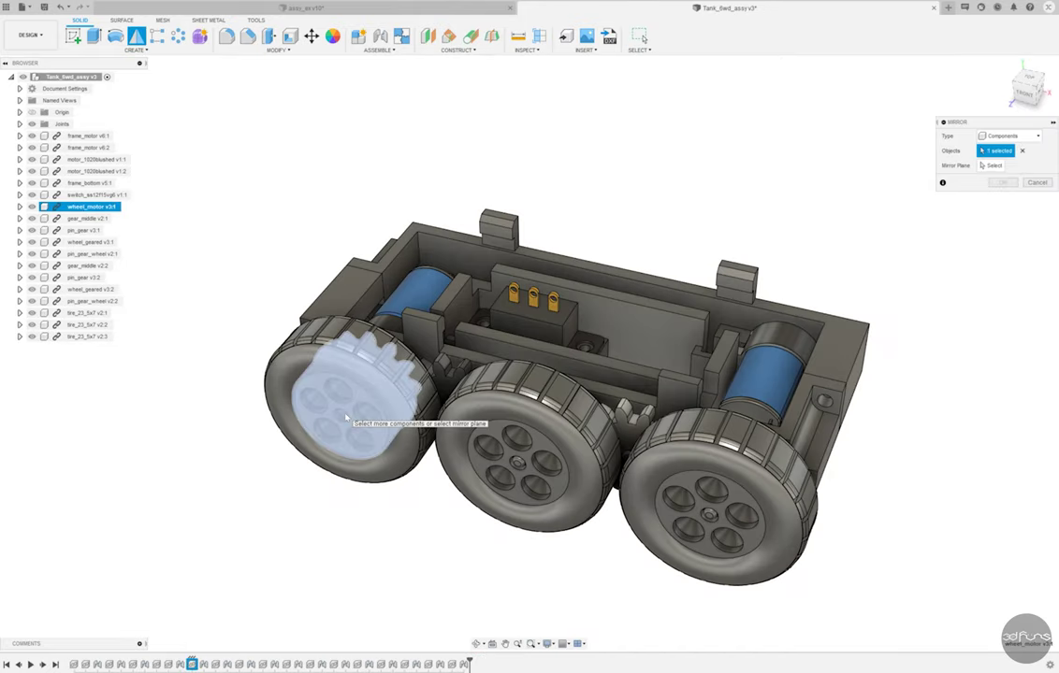
pyautogui.click(524, 444)
pyautogui.click(610, 412)
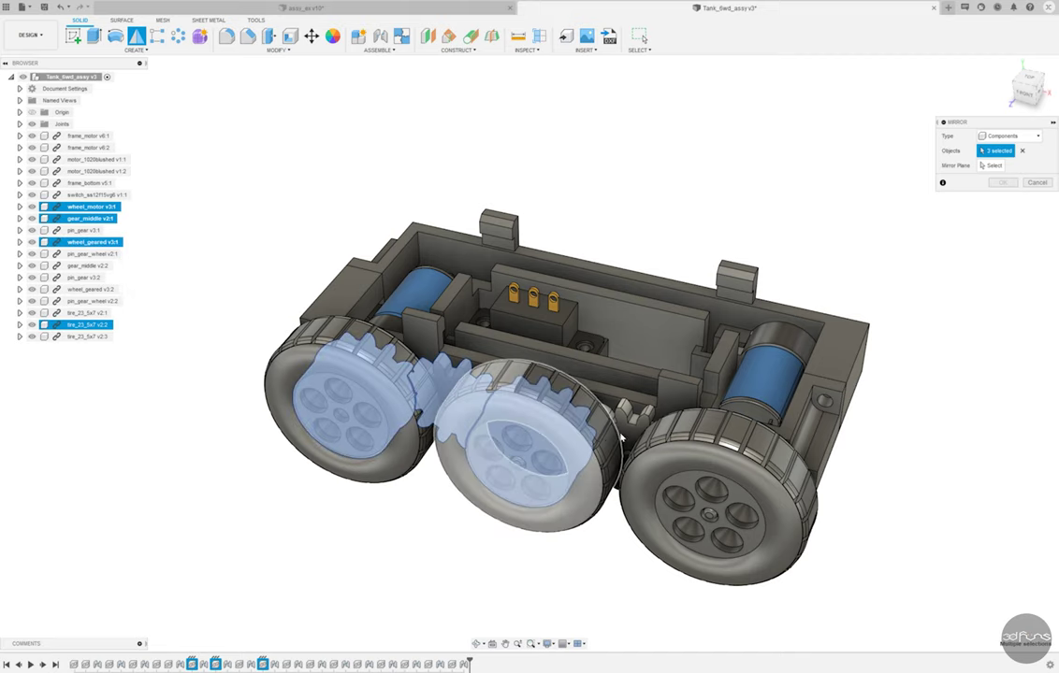
pyautogui.click(626, 436)
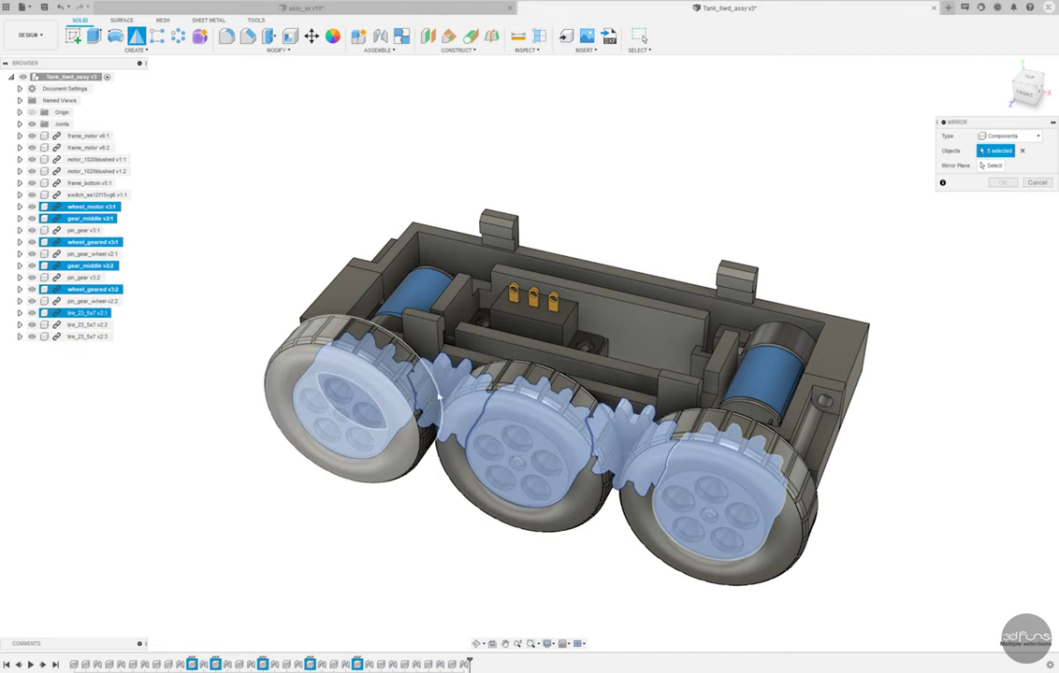
pyautogui.keyDown('shift'); pyautogui.moveTo(391, 433); pyautogui.dragTo(453, 447, button='middle'); pyautogui.keyUp('shift')
pyautogui.click(461, 438)
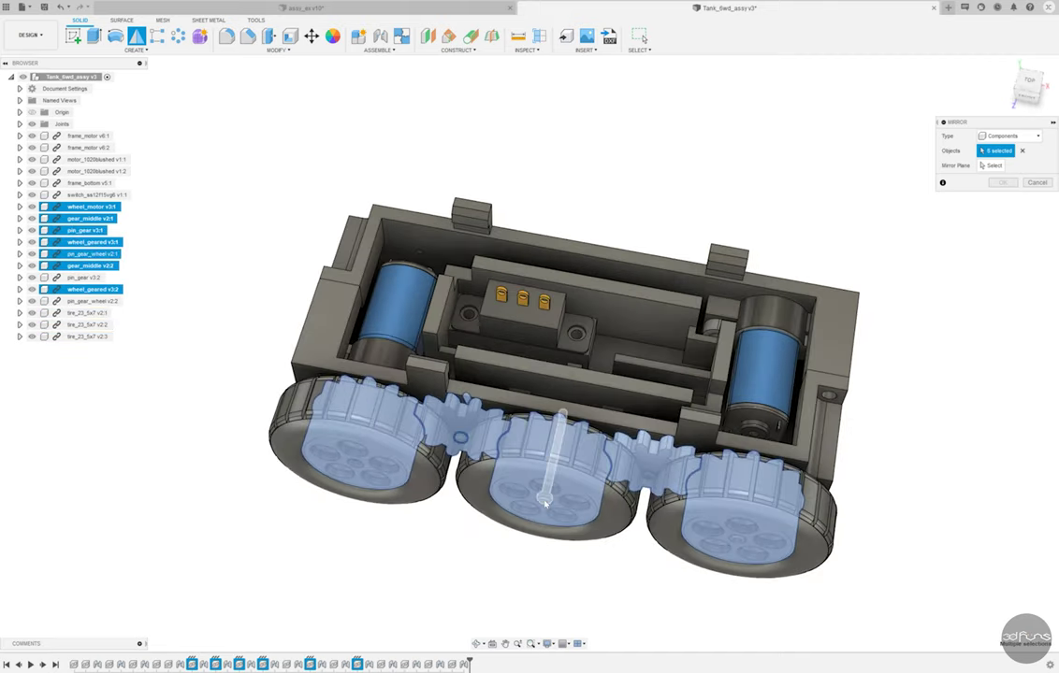
pyautogui.click(543, 498)
pyautogui.click(647, 474)
pyautogui.click(655, 449)
# Add the three tires and mirror the set across the chassis mid-plane
pyautogui.click(355, 449)
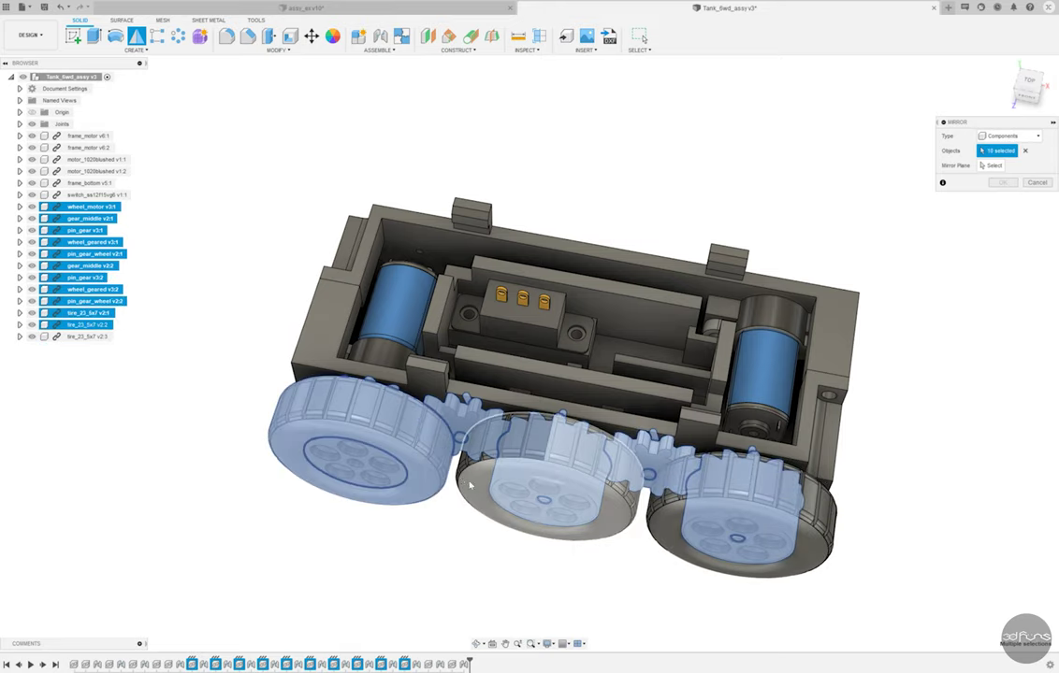
pyautogui.click(542, 468)
pyautogui.click(666, 536)
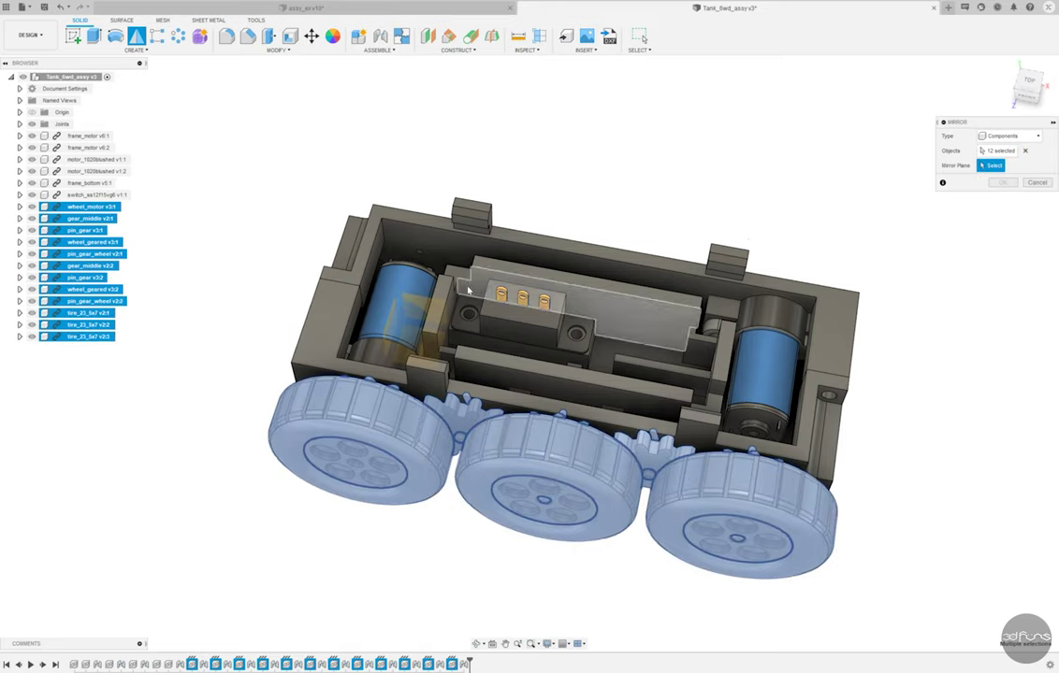
pyautogui.click(468, 290)
pyautogui.click(1001, 183)
pyautogui.moveTo(973, 243)
pyautogui.keyDown('shift'); pyautogui.mouseDown(button='middle')
pyautogui.moveTo(914, 373)
pyautogui.moveTo(780, 284)
pyautogui.moveTo(877, 216)
pyautogui.mouseUp(button='middle'); pyautogui.keyUp('shift')
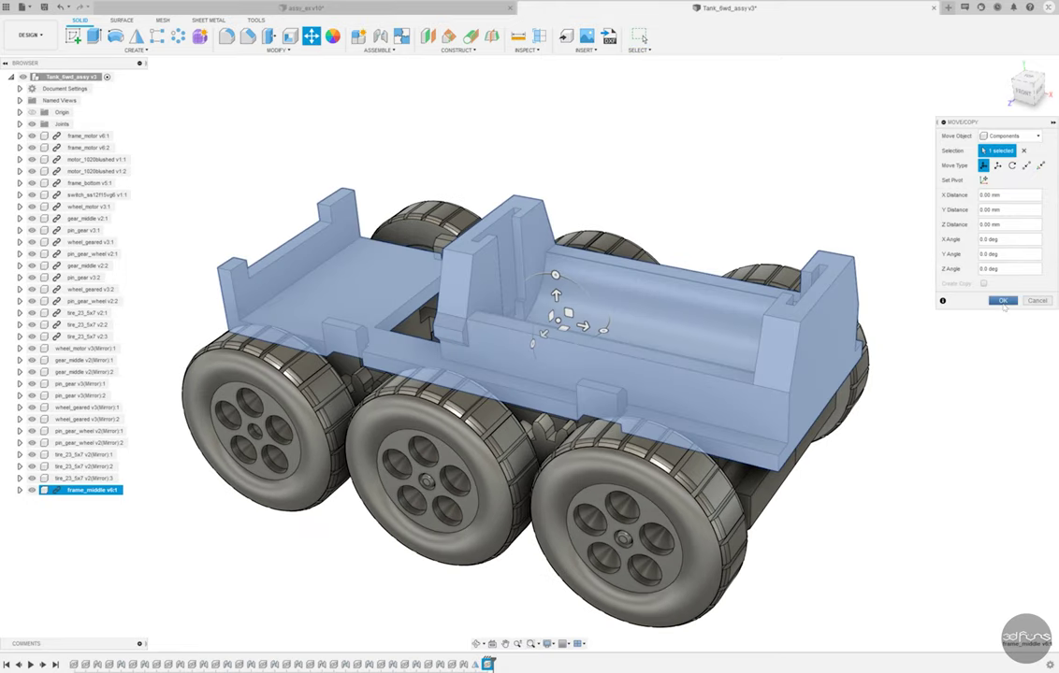
# Confirm the Move/Copy placement of the inserted frame_middle v6 above the frame
pyautogui.click(1003, 302)
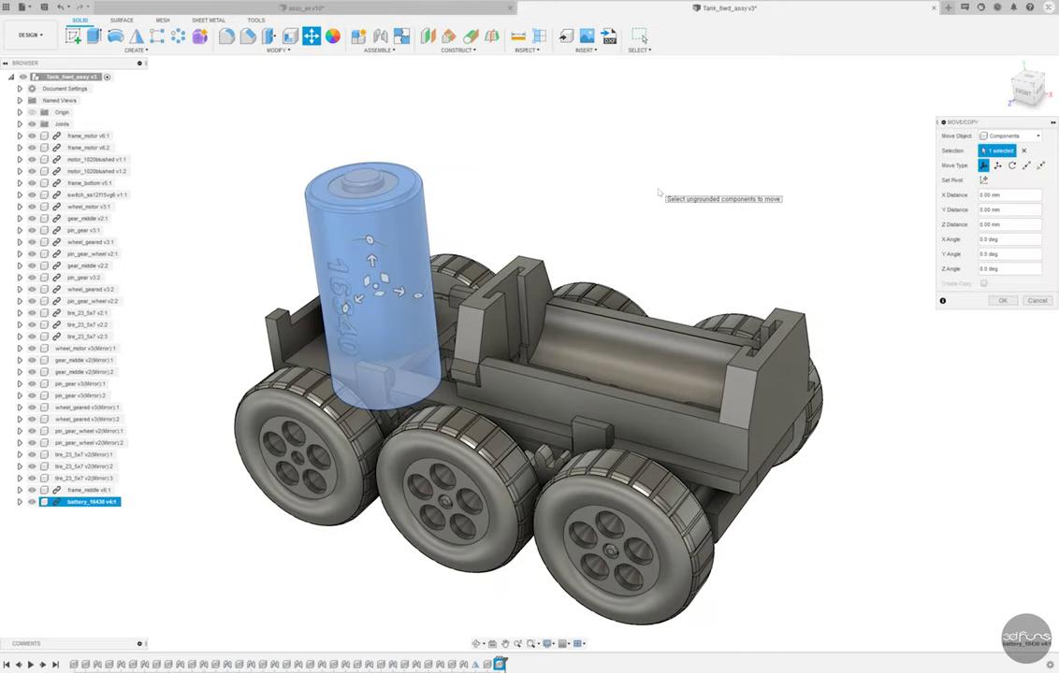
# Rotate the 16340 battery 80° flat and joint its end to the frame_middle cradle wall
pyautogui.moveTo(369, 240); pyautogui.dragTo(243, 257)
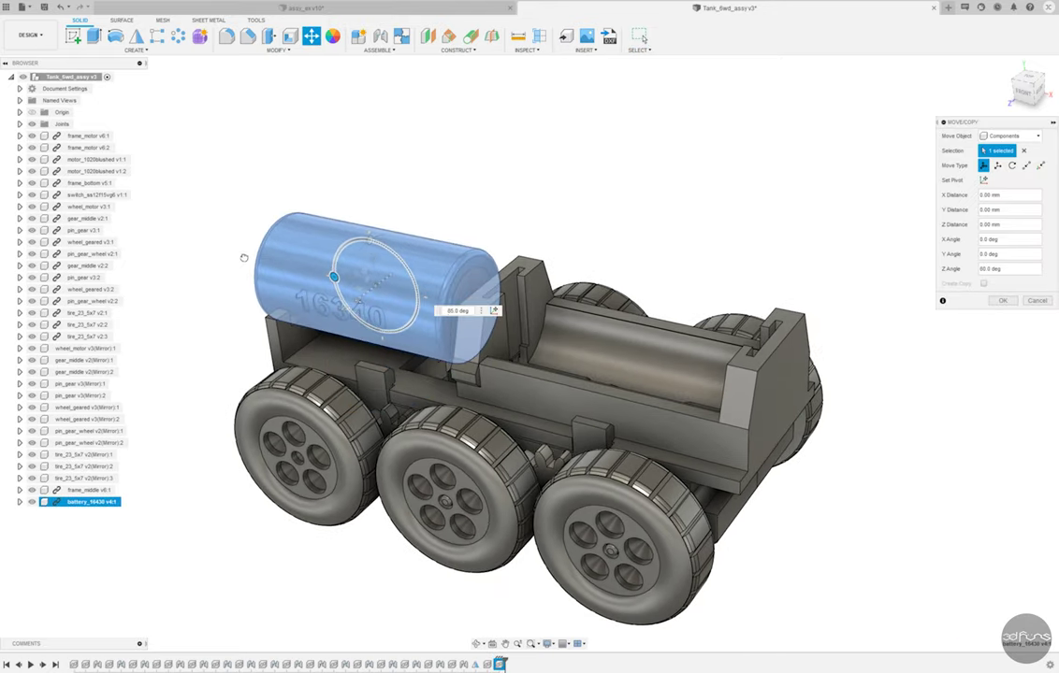
pyautogui.press('Return')
pyautogui.click(380, 37)
pyautogui.scroll(5, 449, 356)
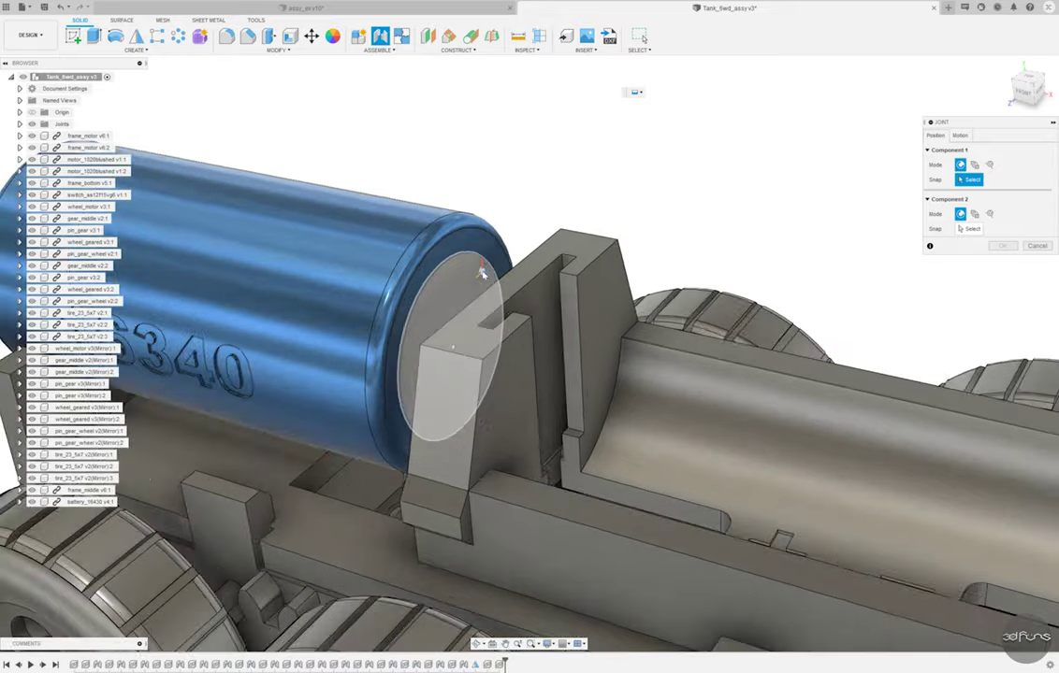
pyautogui.click(449, 357)
pyautogui.scroll(-5, 486, 335)
pyautogui.keyDown('shift'); pyautogui.moveTo(486, 335); pyautogui.dragTo(561, 356, button='middle'); pyautogui.keyUp('shift')
pyautogui.scroll(5, 524, 234)
pyautogui.click(516, 163)
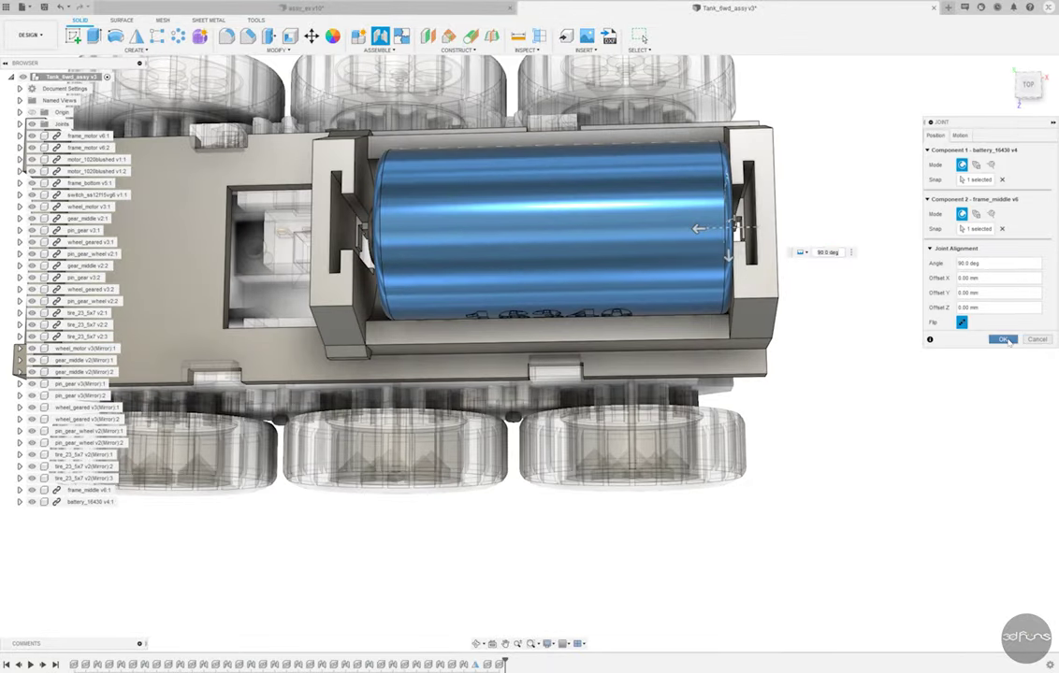
pyautogui.click(1007, 343)
pyautogui.keyDown('shift'); pyautogui.moveTo(858, 329); pyautogui.dragTo(641, 305, button='middle'); pyautogui.keyUp('shift')
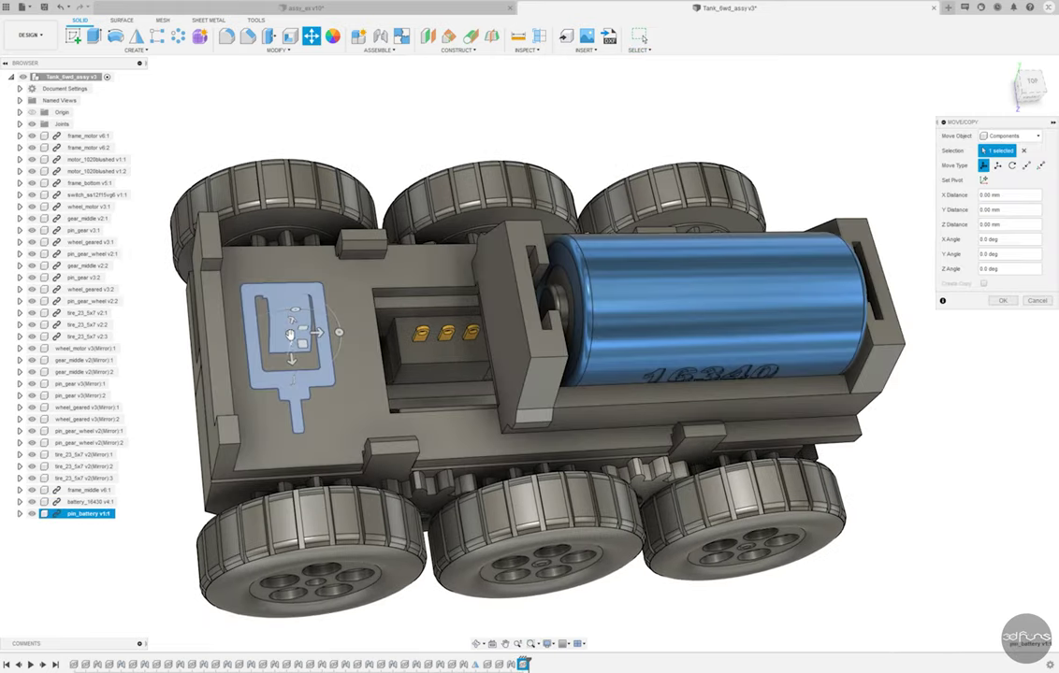
# Move the battery contact pin 86 mm along X
pyautogui.moveTo(321, 333); pyautogui.dragTo(900, 302)
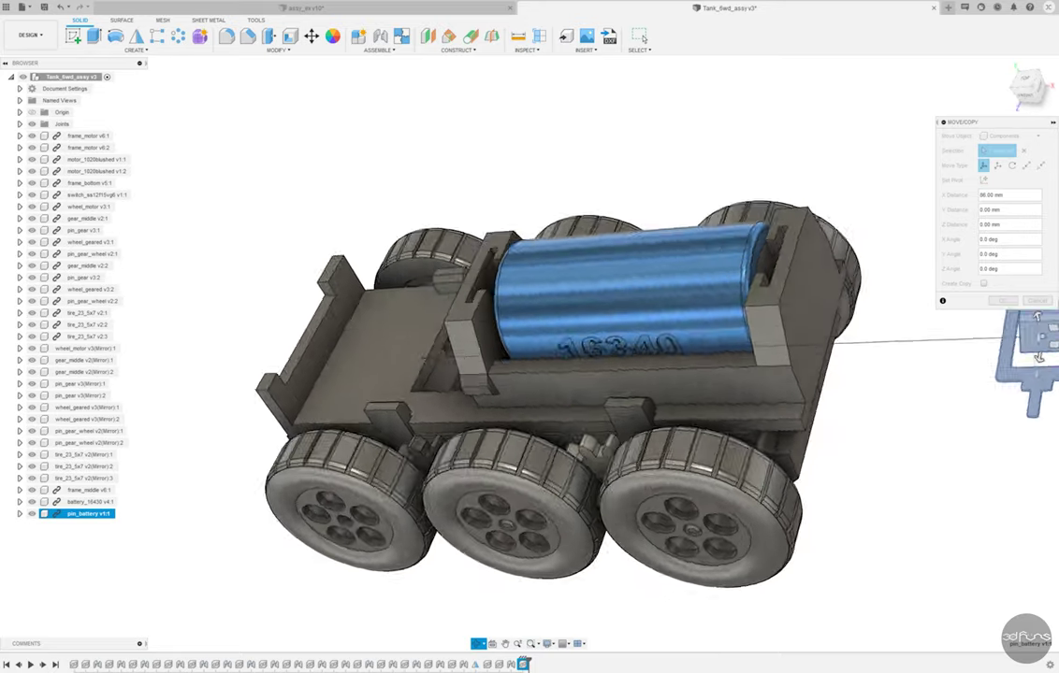
pyautogui.keyDown('shift'); pyautogui.moveTo(900, 302); pyautogui.dragTo(896, 385, button='middle'); pyautogui.keyUp('shift')
pyautogui.scroll(3, 896, 386)
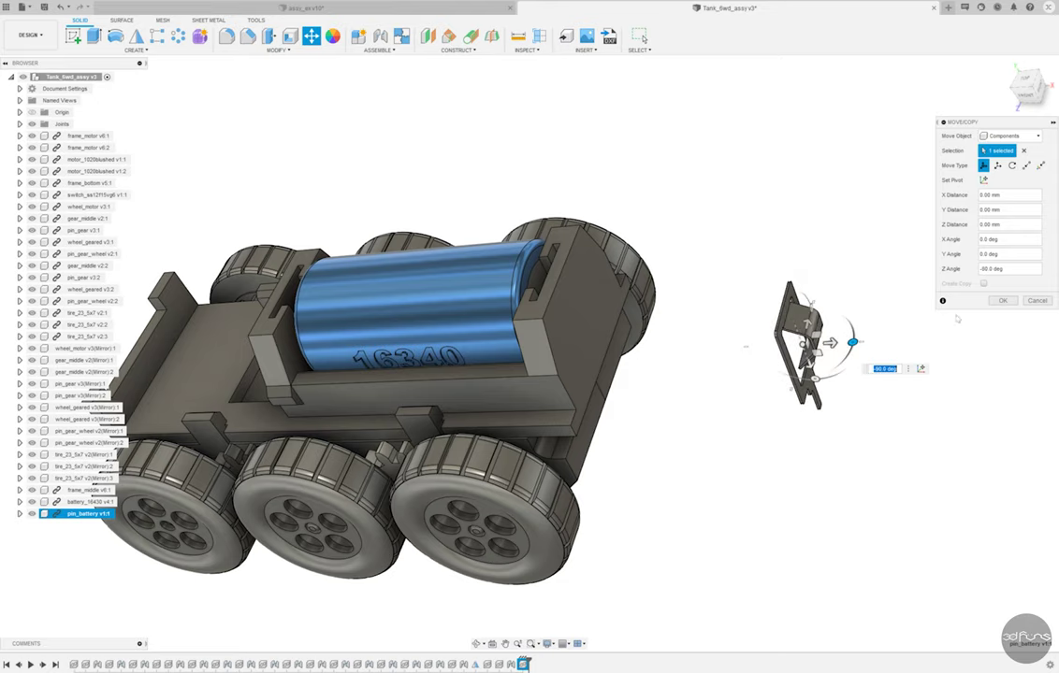
pyautogui.click(997, 299)
# Joint pin_battery into the middle frame's slot at the battery end, turned 180° and offset -0.2 mm
pyautogui.press('j')
pyautogui.keyDown('shift'); pyautogui.moveTo(711, 281); pyautogui.dragTo(757, 266, button='middle'); pyautogui.keyUp('shift')
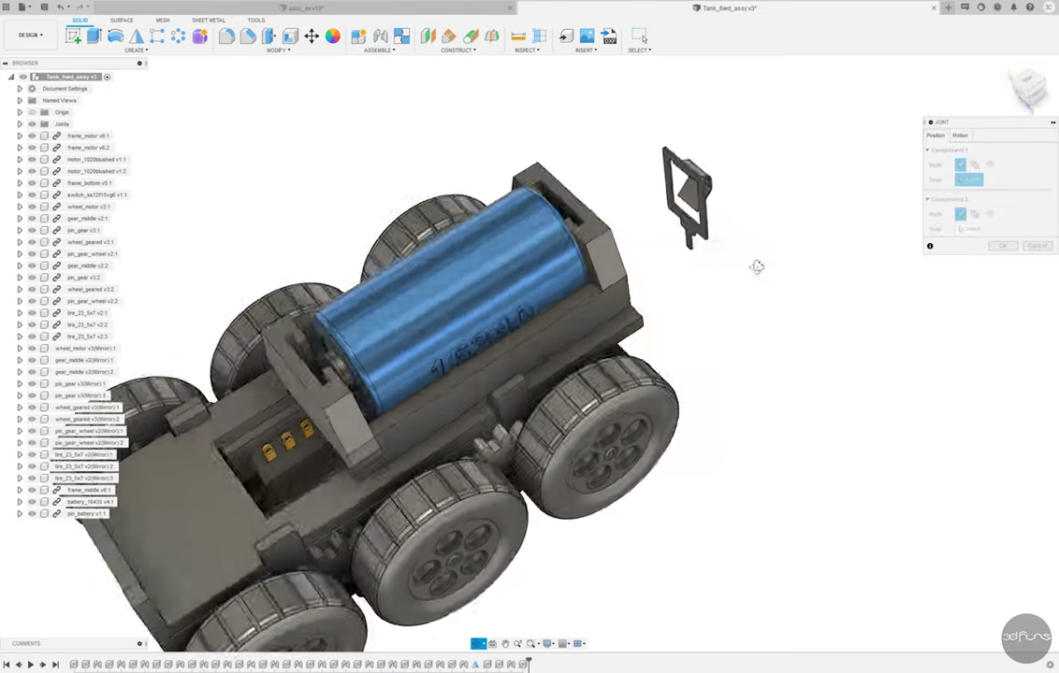
pyautogui.scroll(5, 652, 209)
pyautogui.click(652, 209)
pyautogui.scroll(-5, 652, 209)
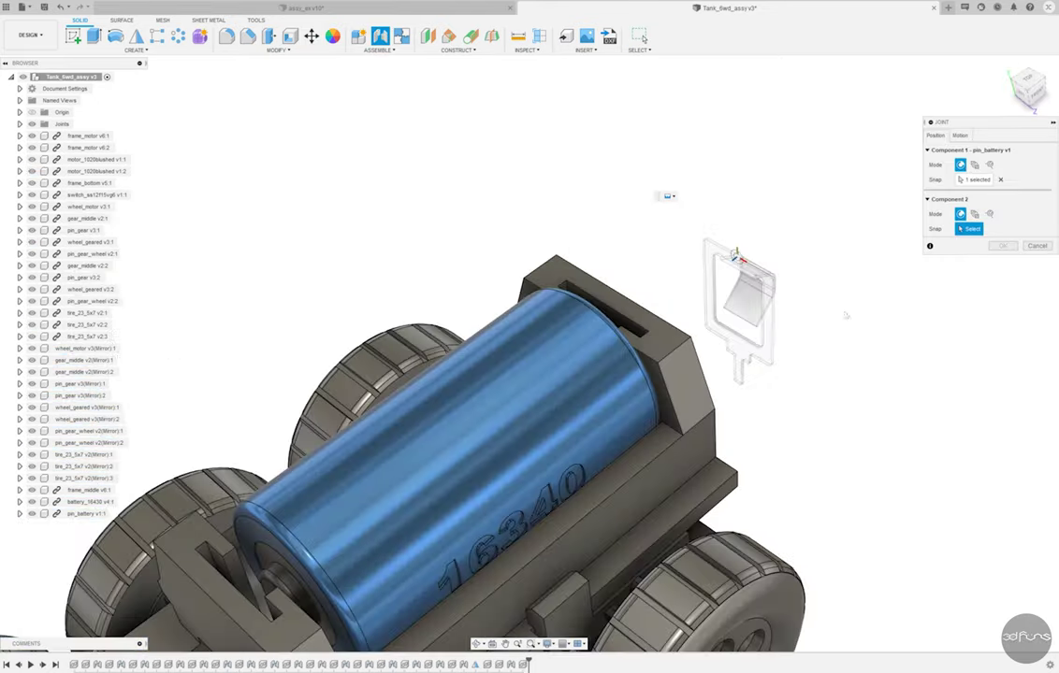
pyautogui.keyDown('shift'); pyautogui.moveTo(652, 210); pyautogui.dragTo(467, 234, button='middle'); pyautogui.keyUp('shift')
pyautogui.scroll(4, 232, 170)
pyautogui.scroll(3, 232, 169)
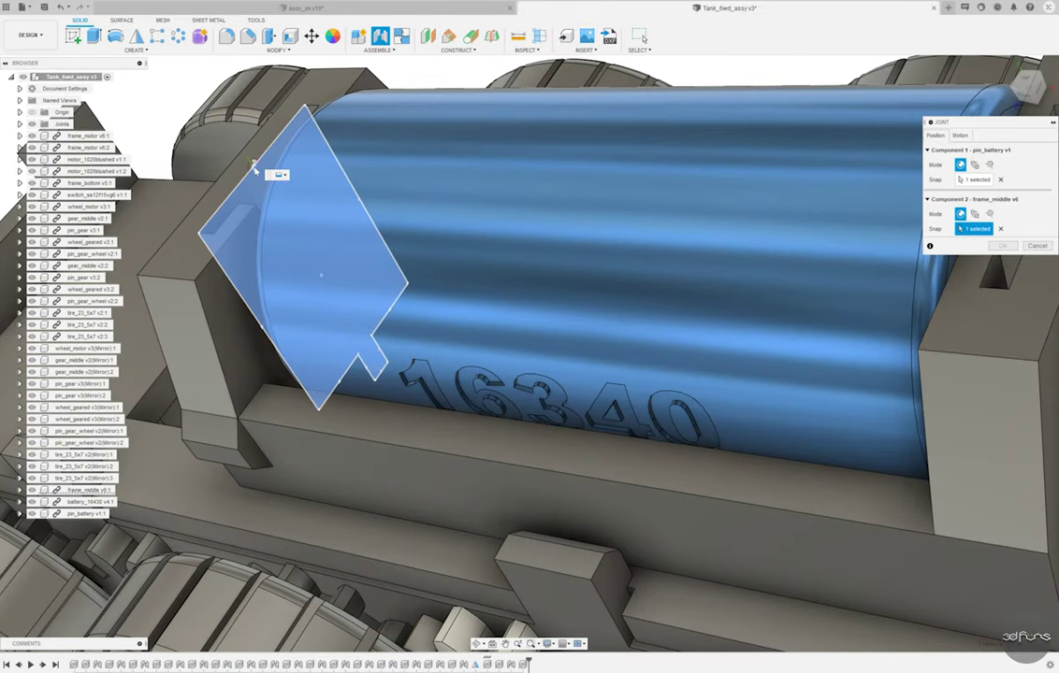
pyautogui.click(255, 172)
pyautogui.keyDown('shift'); pyautogui.moveTo(456, 348); pyautogui.dragTo(334, 295, button='middle'); pyautogui.keyUp('shift')
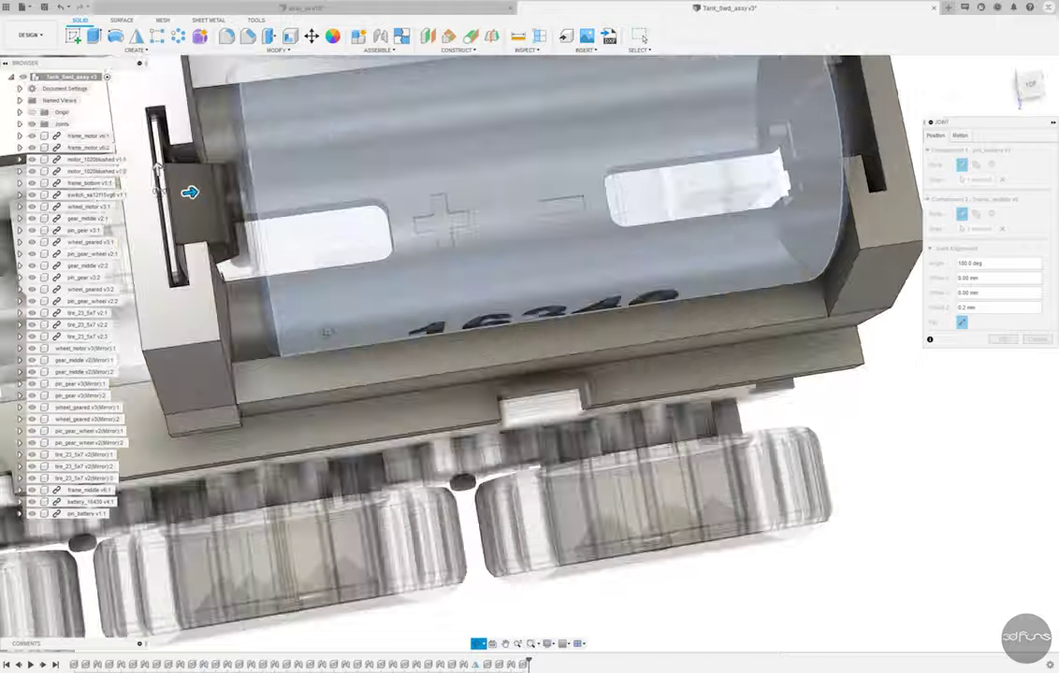
pyautogui.press('Return')
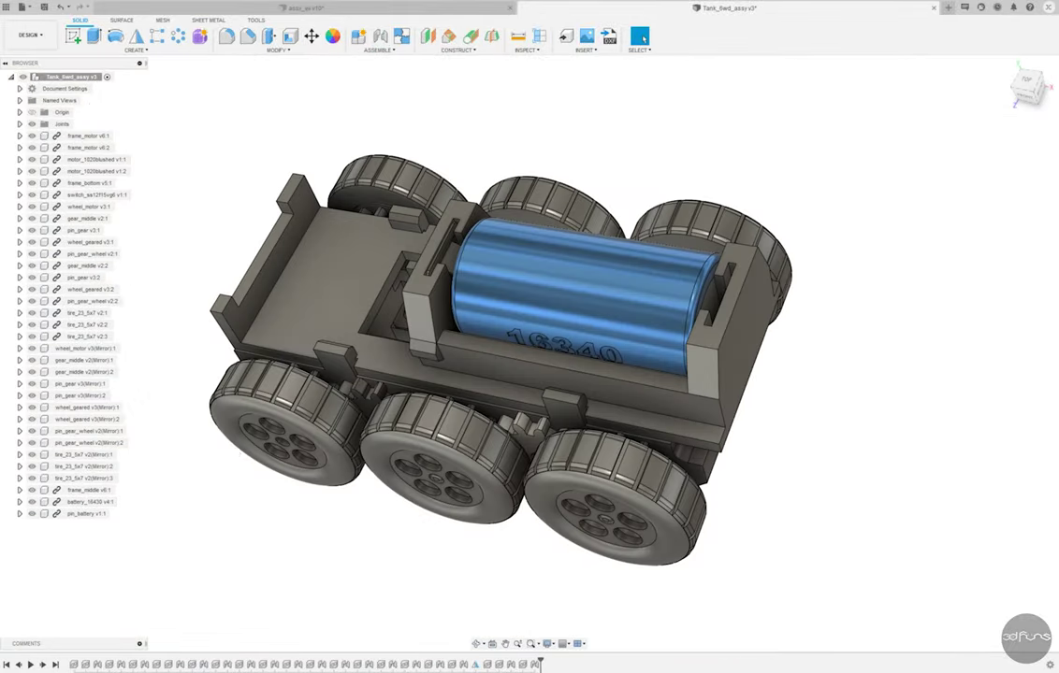
# Paste a copy of pin_battery, shift it 76 mm along the battery and rotate it into place
pyautogui.hotkey('ctrl', 'v')
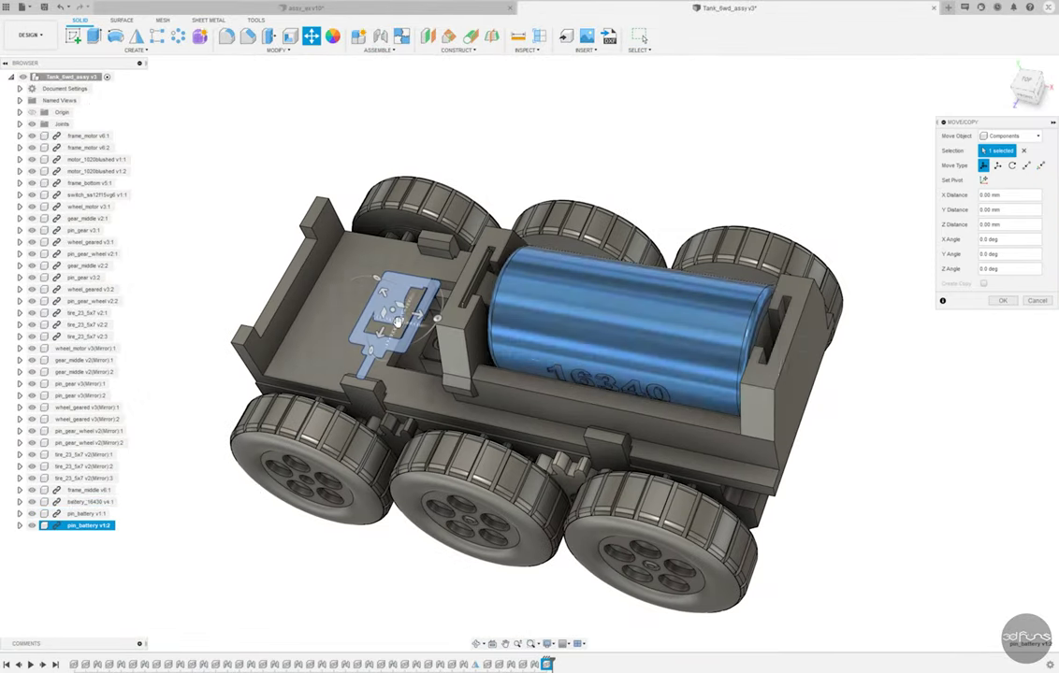
pyautogui.moveTo(430, 319); pyautogui.dragTo(956, 418)
pyautogui.keyDown('shift'); pyautogui.moveTo(924, 456); pyautogui.dragTo(859, 456, button='middle'); pyautogui.keyUp('shift')
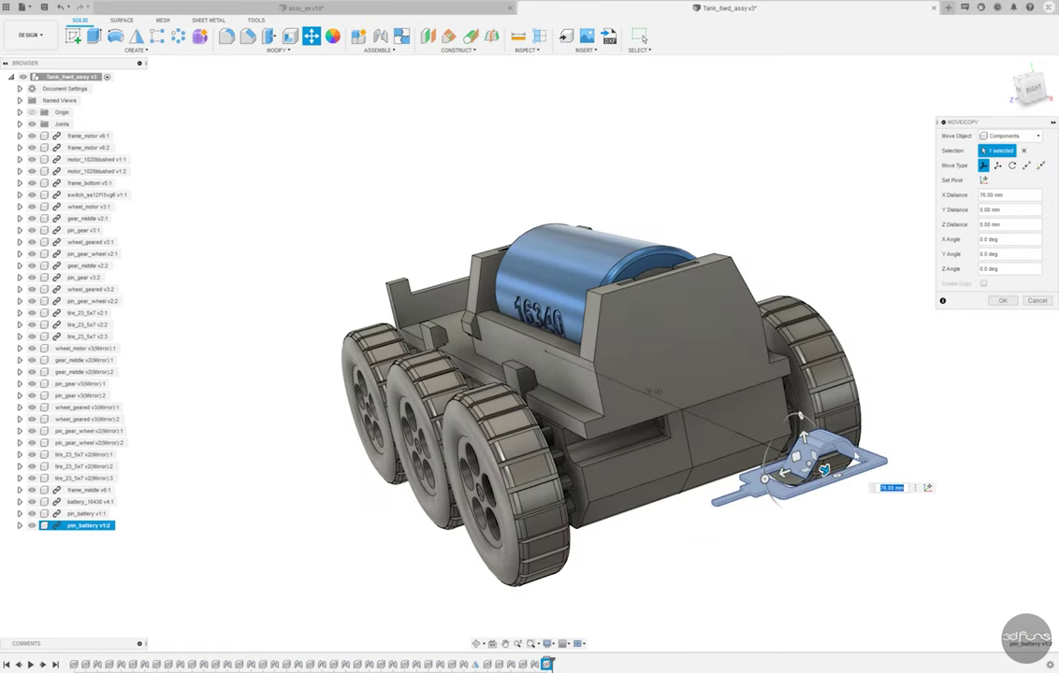
pyautogui.moveTo(801, 416); pyautogui.dragTo(820, 510)
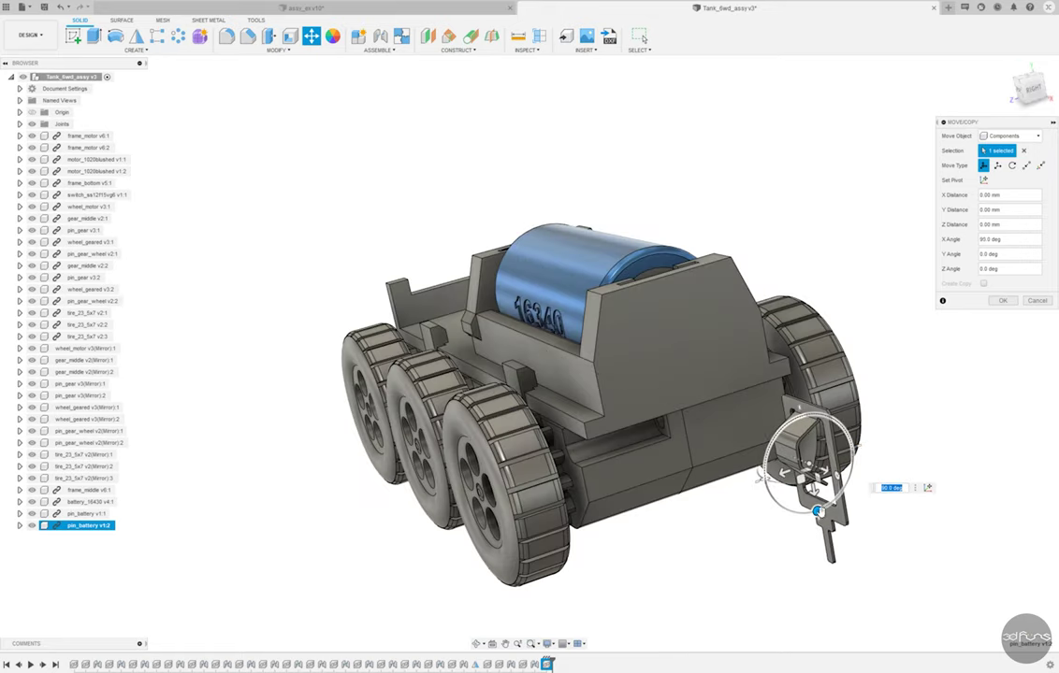
pyautogui.keyDown('shift'); pyautogui.moveTo(817, 513); pyautogui.dragTo(767, 505, button='middle'); pyautogui.keyUp('shift')
pyautogui.moveTo(907, 428); pyautogui.dragTo(854, 402)
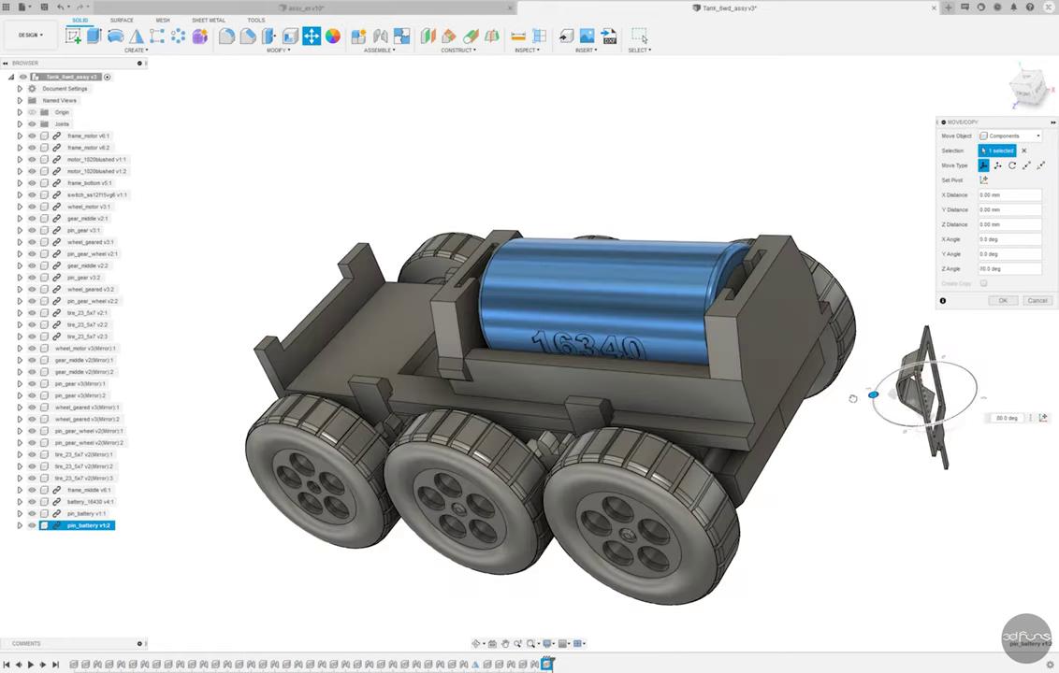
pyautogui.click(998, 302)
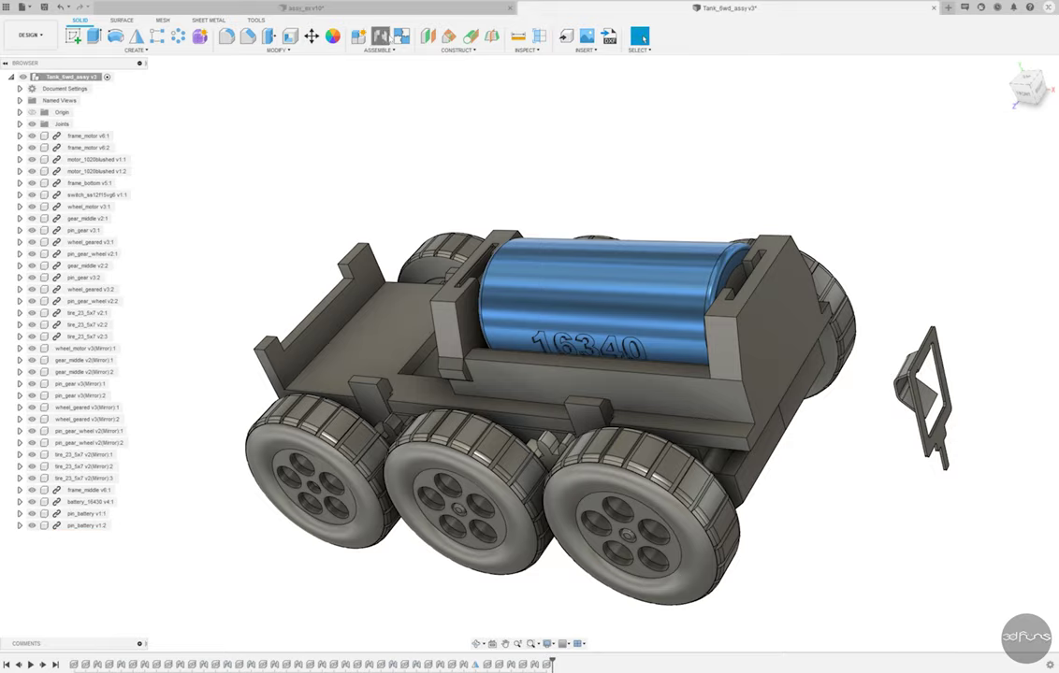
# Joint the copied pin to the middle frame slot at the battery's other end, turned 180°, offset 0.2 mm
pyautogui.click(381, 36)
pyautogui.scroll(5, 842, 430)
pyautogui.click(800, 324)
pyautogui.scroll(-5, 604, 411)
pyautogui.click(604, 412)
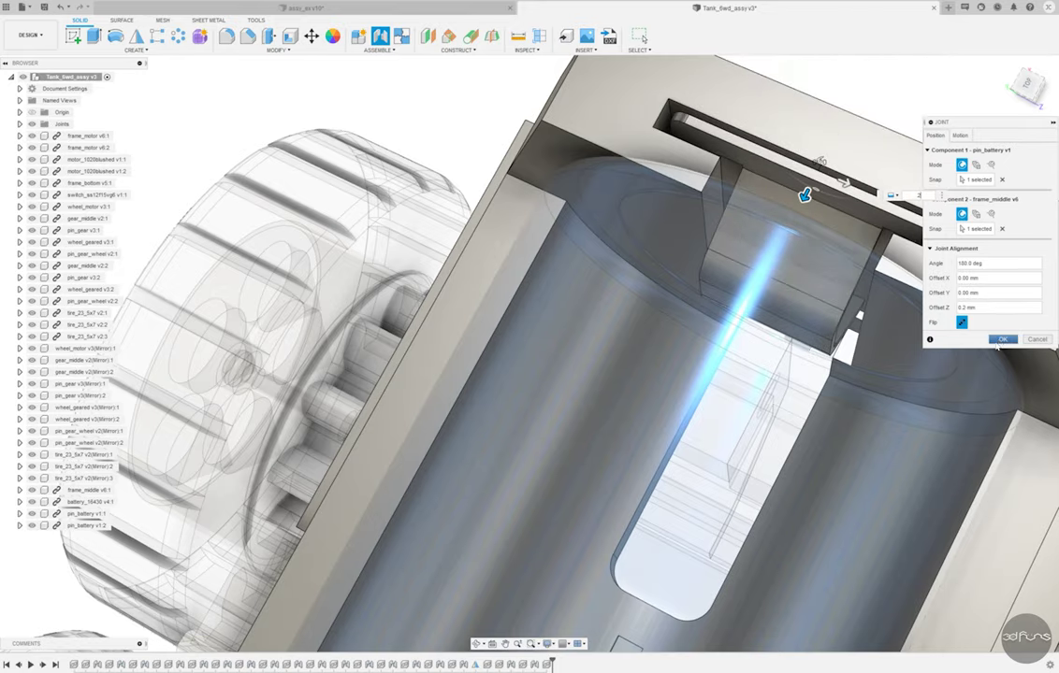
pyautogui.press('Return')
pyautogui.moveTo(758, 288)
pyautogui.keyDown('shift'); pyautogui.mouseDown(button='middle')
pyautogui.moveTo(798, 272)
pyautogui.moveTo(786, 269)
pyautogui.mouseUp(button='middle'); pyautogui.keyUp('shift')
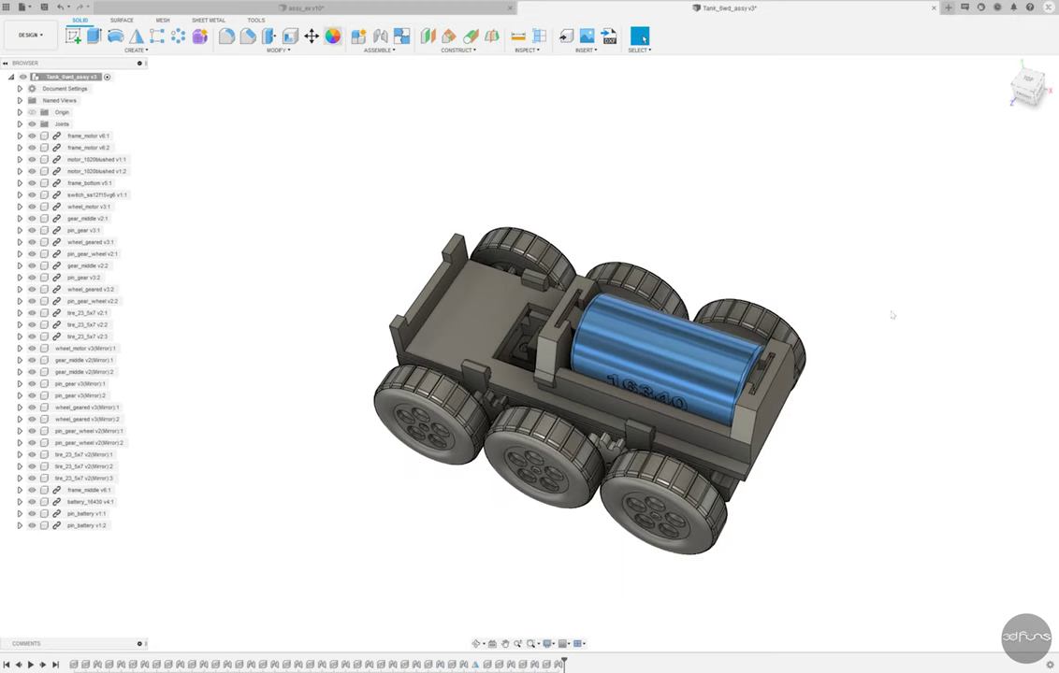
# Apply Paint - Metallic (Red) to all six tires
pyautogui.press('a')
pyautogui.scroll(3, 889, 438)
pyautogui.scroll(-3, 878, 410)
pyautogui.moveTo(887, 359); pyautogui.dragTo(468, 426)
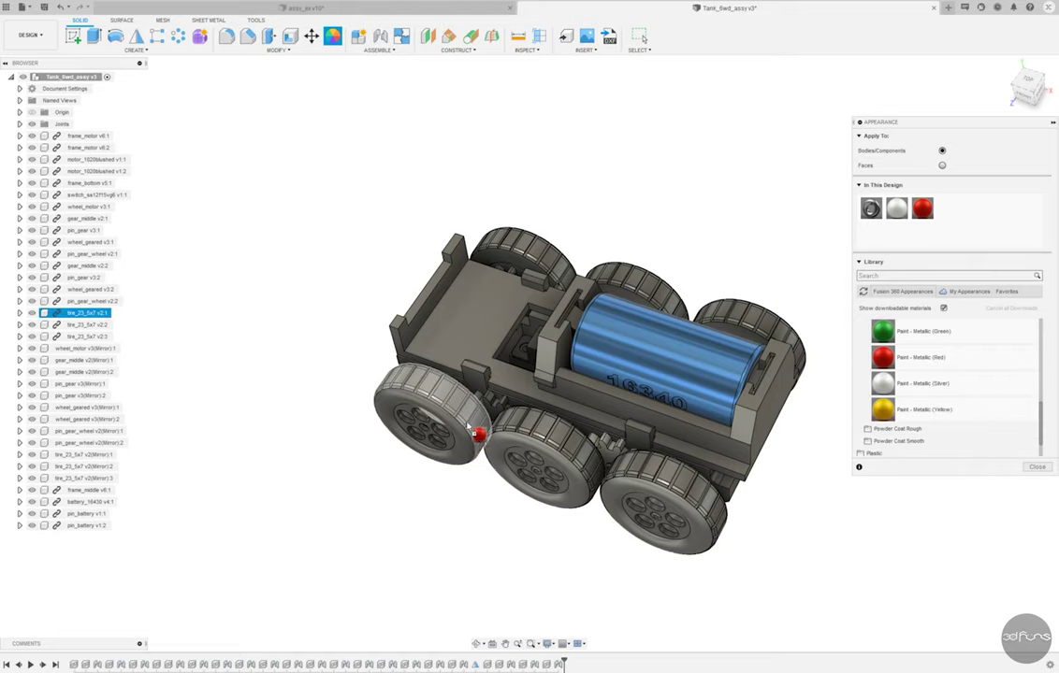
pyautogui.moveTo(883, 357); pyautogui.dragTo(576, 459)
pyautogui.moveTo(632, 436); pyautogui.dragTo(632, 436)
pyautogui.moveTo(883, 358); pyautogui.dragTo(765, 325)
pyautogui.keyDown('shift'); pyautogui.moveTo(754, 273); pyautogui.dragTo(768, 267, button='middle'); pyautogui.keyUp('shift')
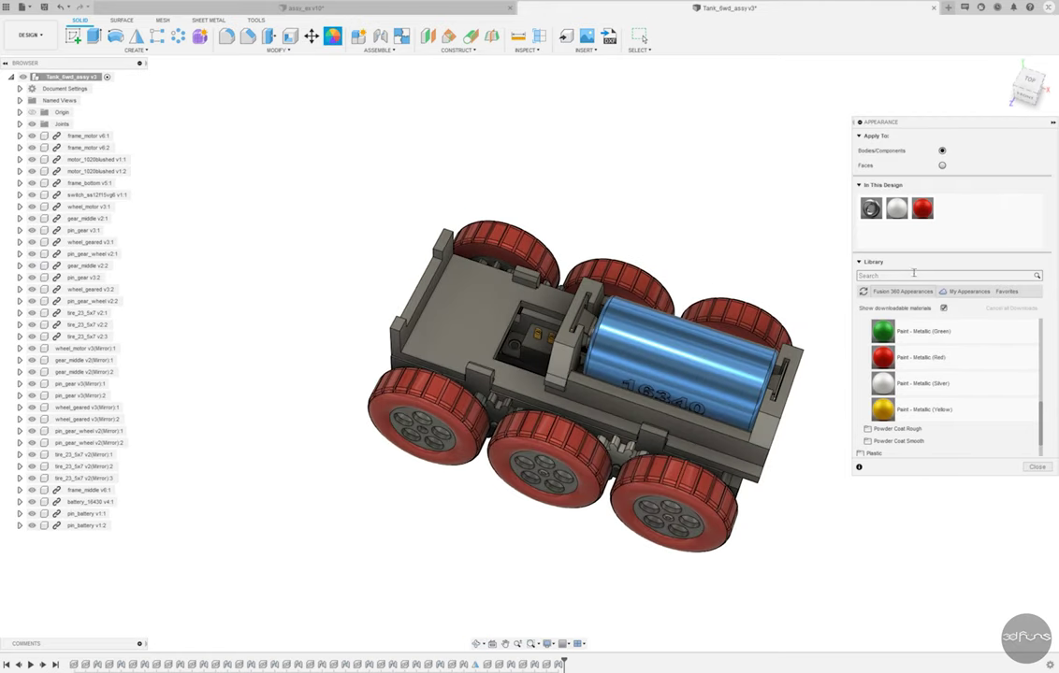
# Give the gears beside the wheels a silver finish and close the appearance library
pyautogui.moveTo(877, 257); pyautogui.dragTo(524, 411)
pyautogui.keyDown('shift'); pyautogui.moveTo(630, 280); pyautogui.dragTo(635, 281, button='middle'); pyautogui.keyUp('shift')
pyautogui.moveTo(895, 210); pyautogui.dragTo(680, 374)
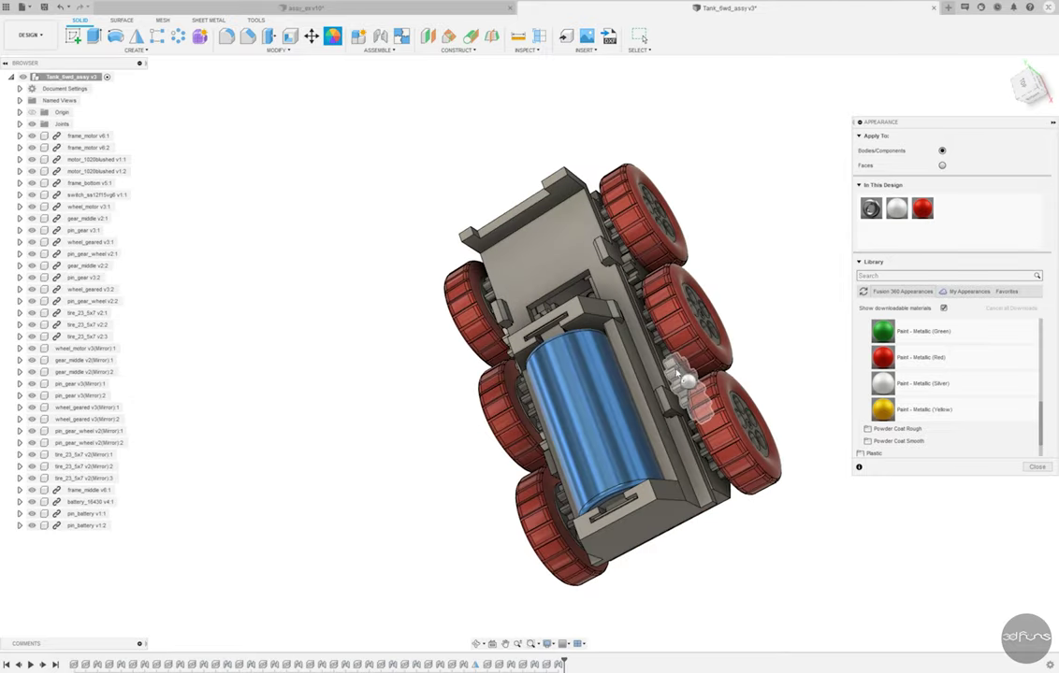
pyautogui.keyDown('shift'); pyautogui.moveTo(870, 210); pyautogui.dragTo(773, 229, button='middle'); pyautogui.keyUp('shift')
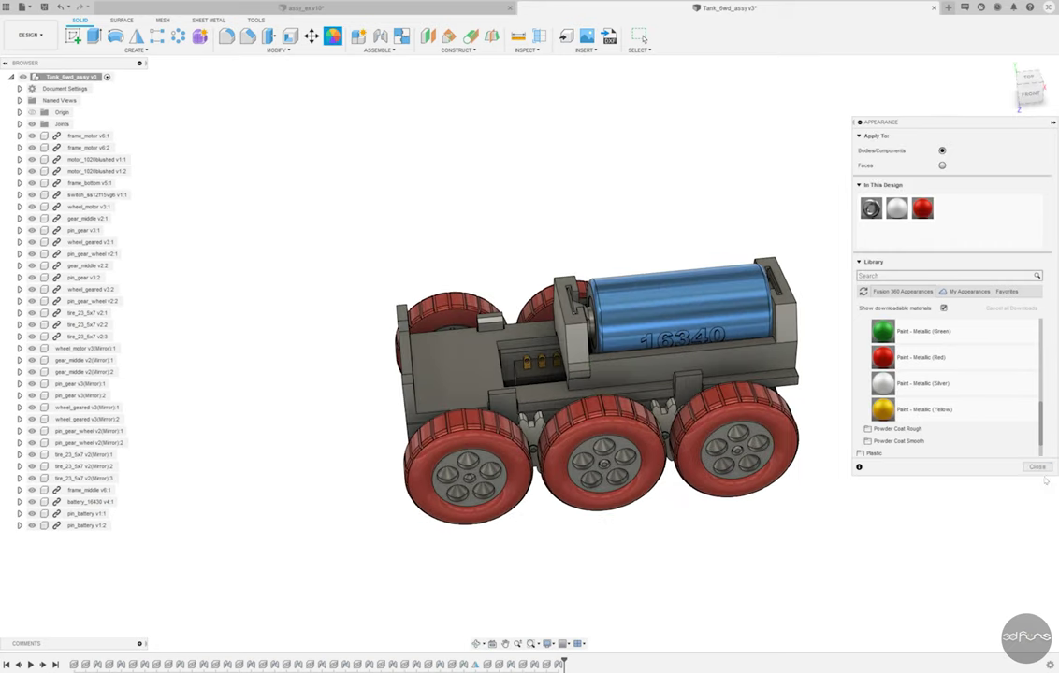
pyautogui.press('Escape')
pyautogui.keyDown('shift'); pyautogui.moveTo(618, 269); pyautogui.dragTo(573, 247, button='middle'); pyautogui.keyUp('shift')
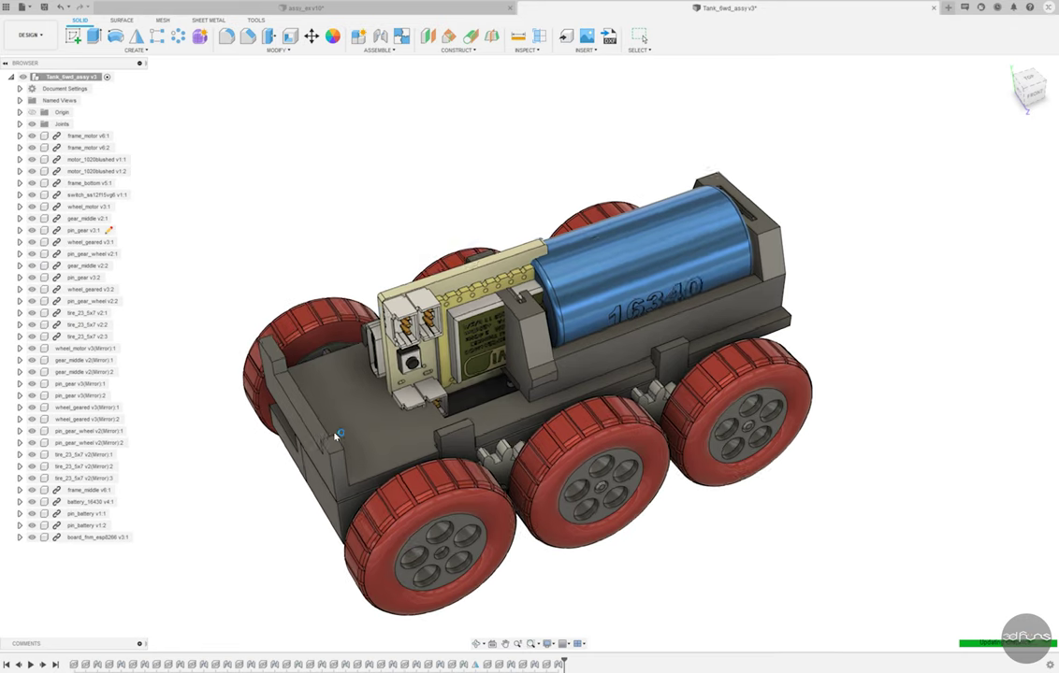
# Rotate the ESP8266 board about its X and Z axes to lie flat
pyautogui.moveTo(505, 346); pyautogui.dragTo(514, 434)
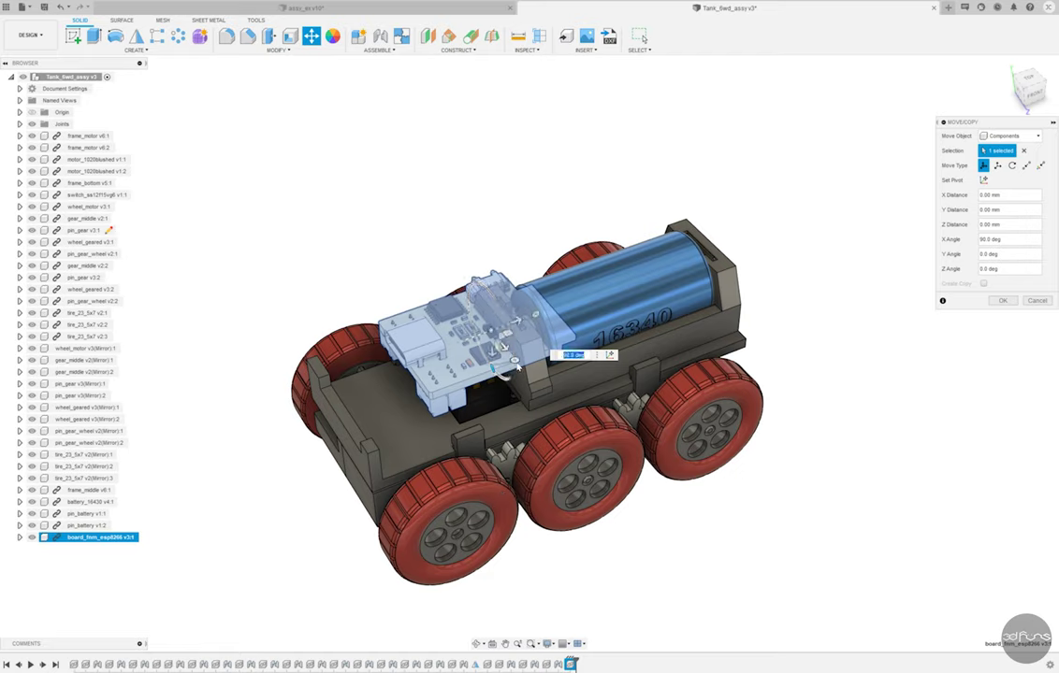
pyautogui.moveTo(513, 360)
pyautogui.mouseDown()
pyautogui.moveTo(531, 347)
pyautogui.moveTo(487, 296)
pyautogui.mouseUp()
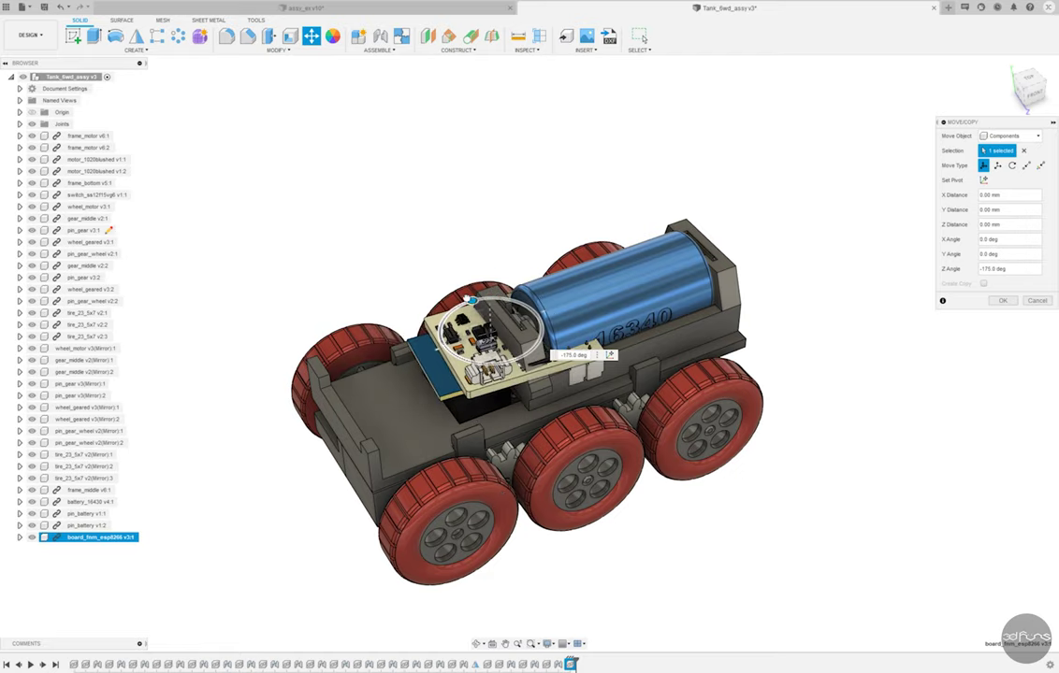
pyautogui.keyDown('shift'); pyautogui.moveTo(523, 381); pyautogui.dragTo(495, 367, button='middle'); pyautogui.keyUp('shift')
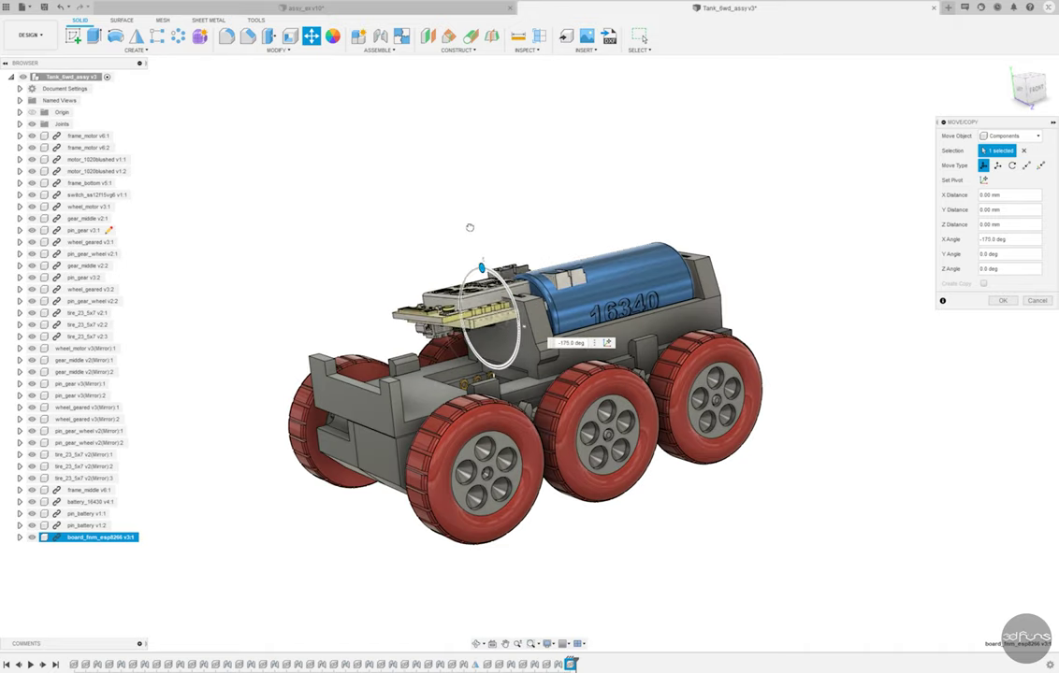
pyautogui.click(991, 301)
# Joint the ESP8266 board onto frame_middle's top face beside the battery, turned 180°, offset 0.2 mm
pyautogui.press('j')
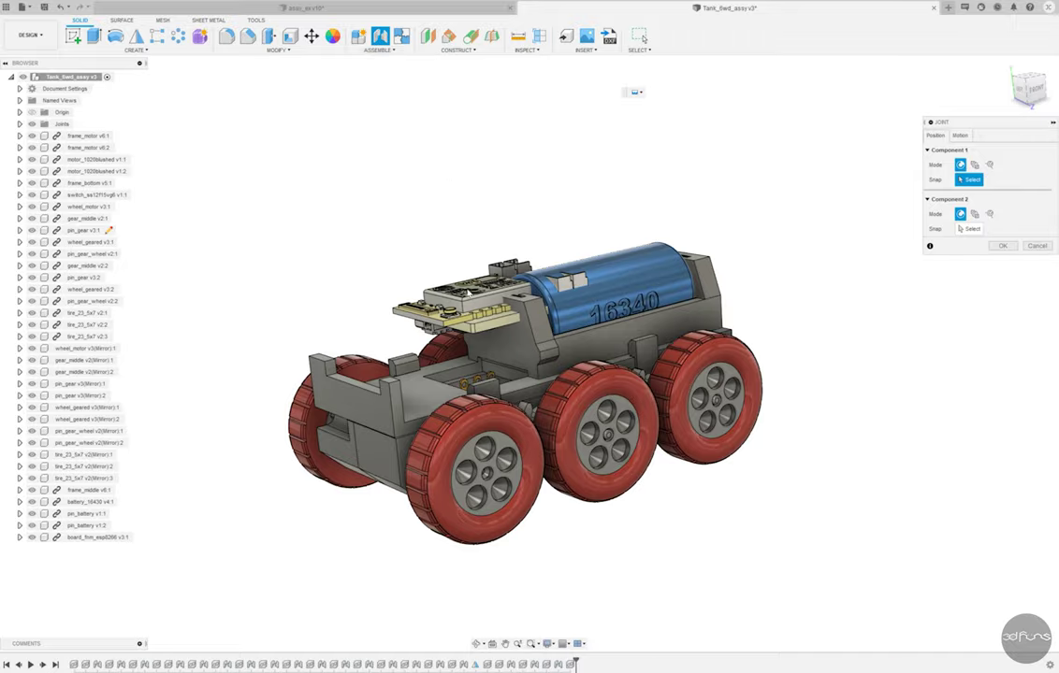
pyautogui.scroll(5, 489, 318)
pyautogui.click(488, 318)
pyautogui.scroll(-8, 402, 278)
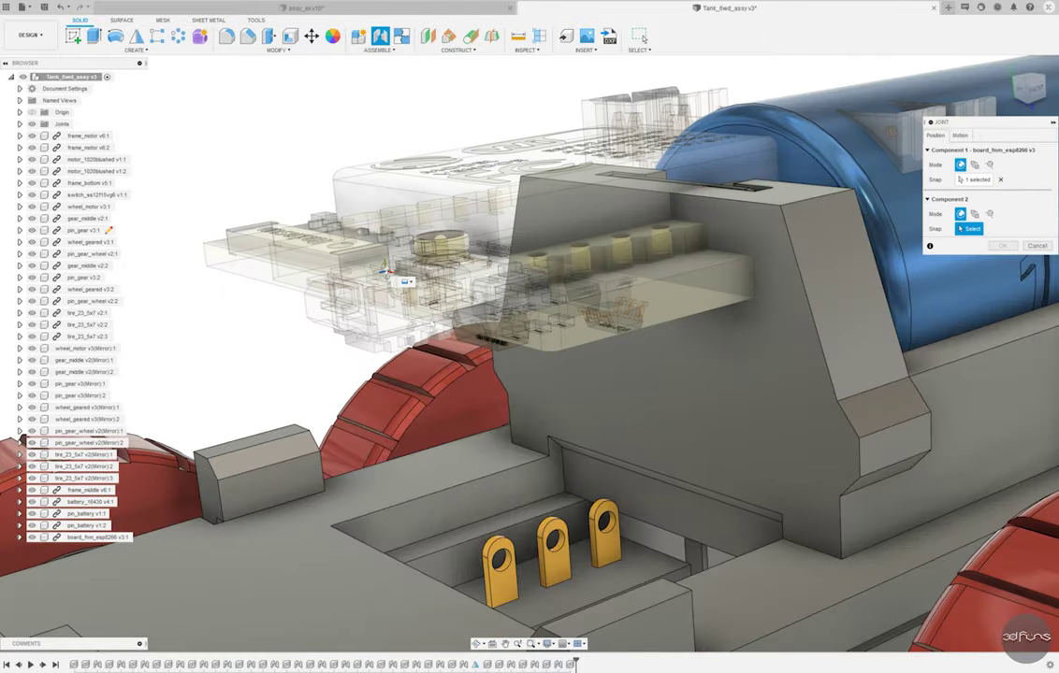
pyautogui.keyDown('shift'); pyautogui.moveTo(402, 278); pyautogui.dragTo(430, 327, button='middle'); pyautogui.keyUp('shift')
pyautogui.scroll(3, 429, 326)
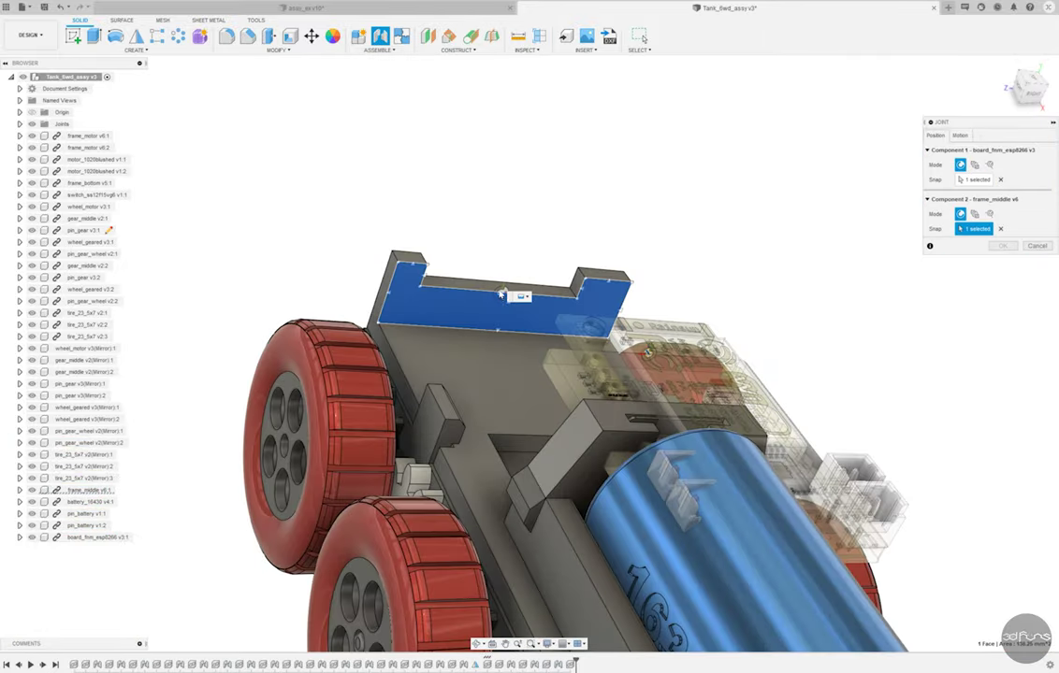
pyautogui.click(502, 294)
pyautogui.keyDown('shift'); pyautogui.moveTo(502, 294); pyautogui.dragTo(391, 257, button='middle'); pyautogui.keyUp('shift')
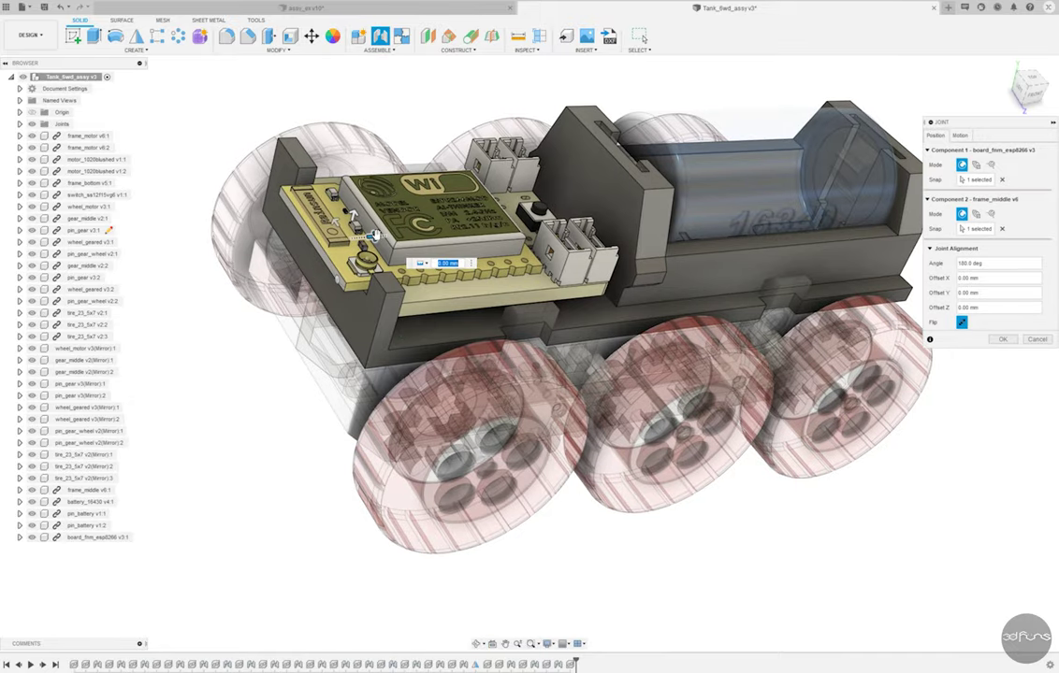
pyautogui.keyDown('shift'); pyautogui.moveTo(376, 100); pyautogui.dragTo(486, 281, button='middle'); pyautogui.keyUp('shift')
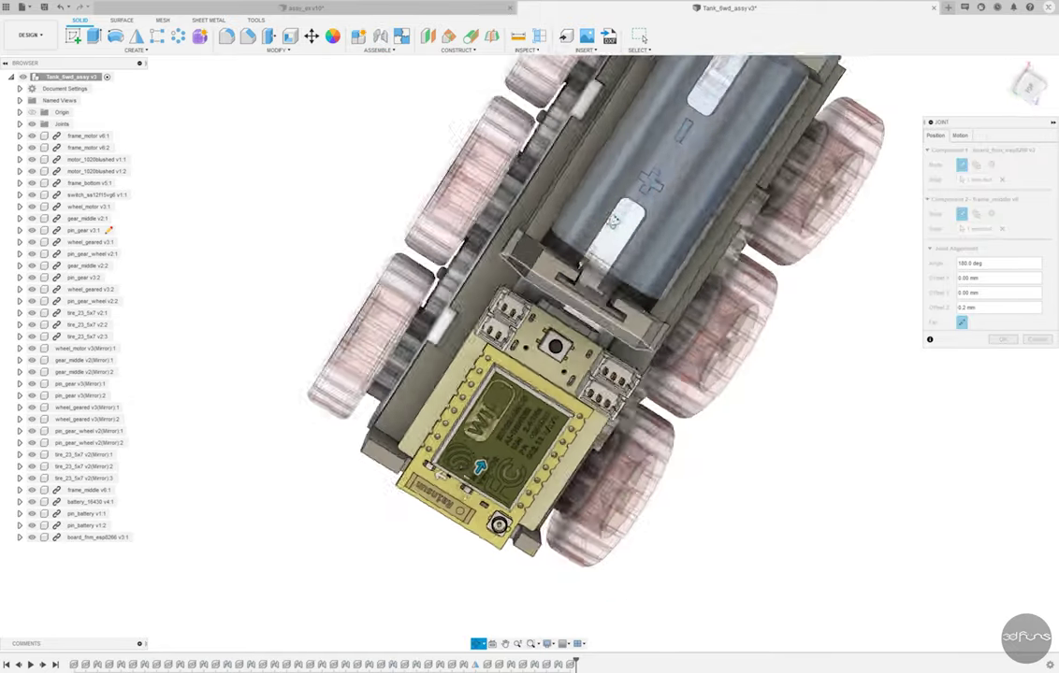
pyautogui.keyDown('shift'); pyautogui.moveTo(449, 404); pyautogui.dragTo(368, 297, button='middle'); pyautogui.keyUp('shift')
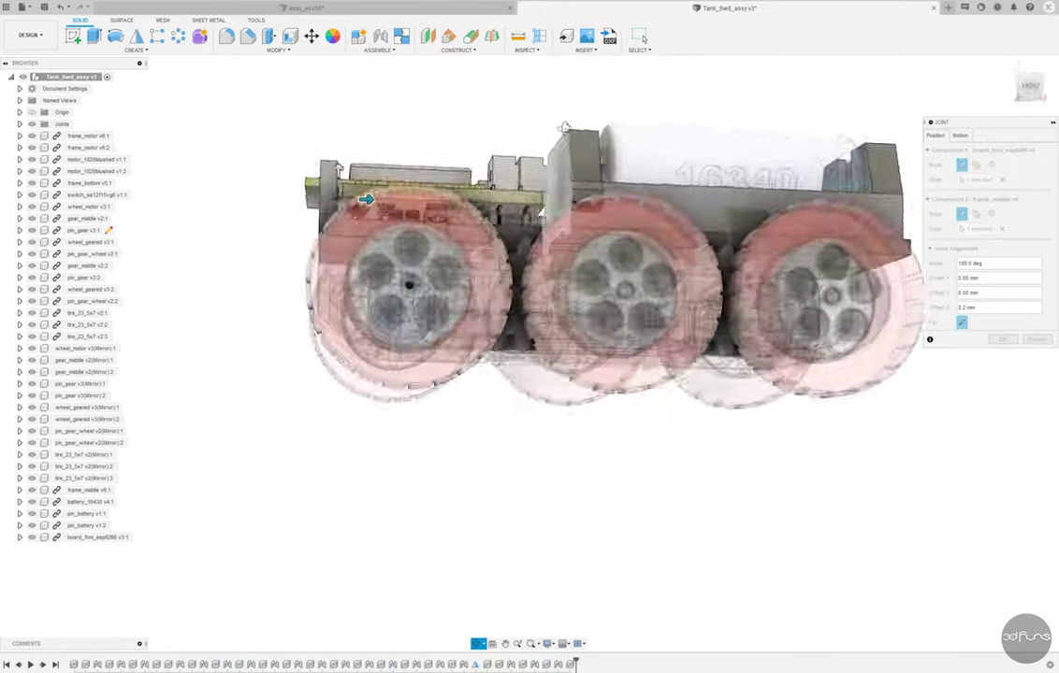
pyautogui.keyDown('shift'); pyautogui.moveTo(368, 298); pyautogui.dragTo(421, 309, button='middle'); pyautogui.keyUp('shift')
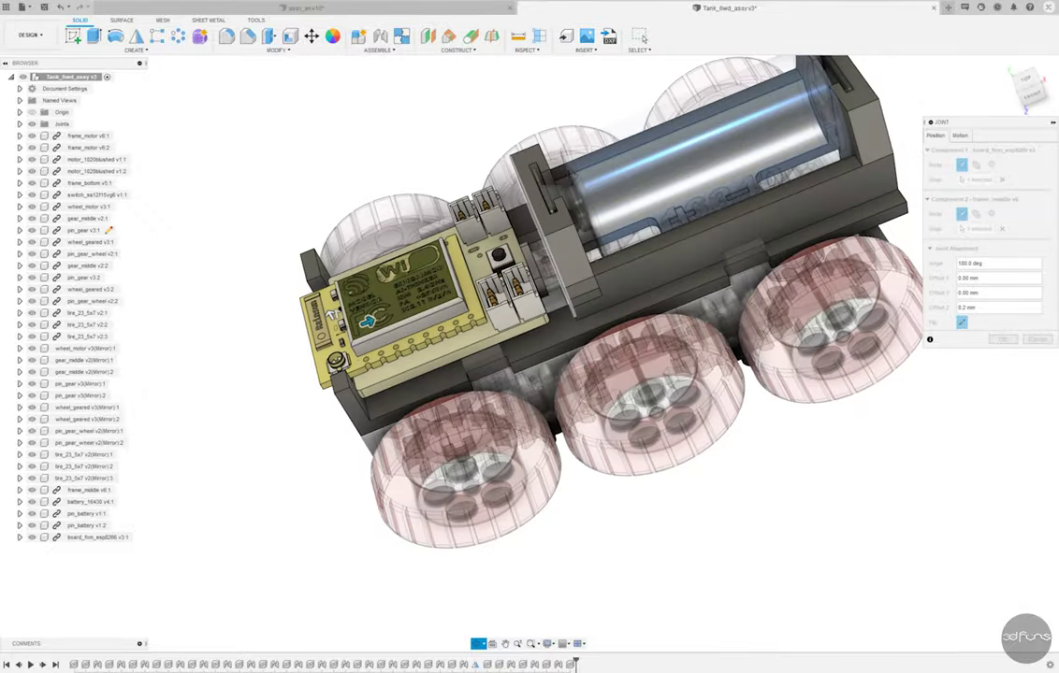
pyautogui.press('Return')
pyautogui.moveTo(272, 440)
pyautogui.keyDown('shift'); pyautogui.mouseDown(button='middle')
pyautogui.moveTo(260, 461)
pyautogui.moveTo(286, 485)
pyautogui.moveTo(270, 427)
pyautogui.mouseUp(button='middle'); pyautogui.keyUp('shift')
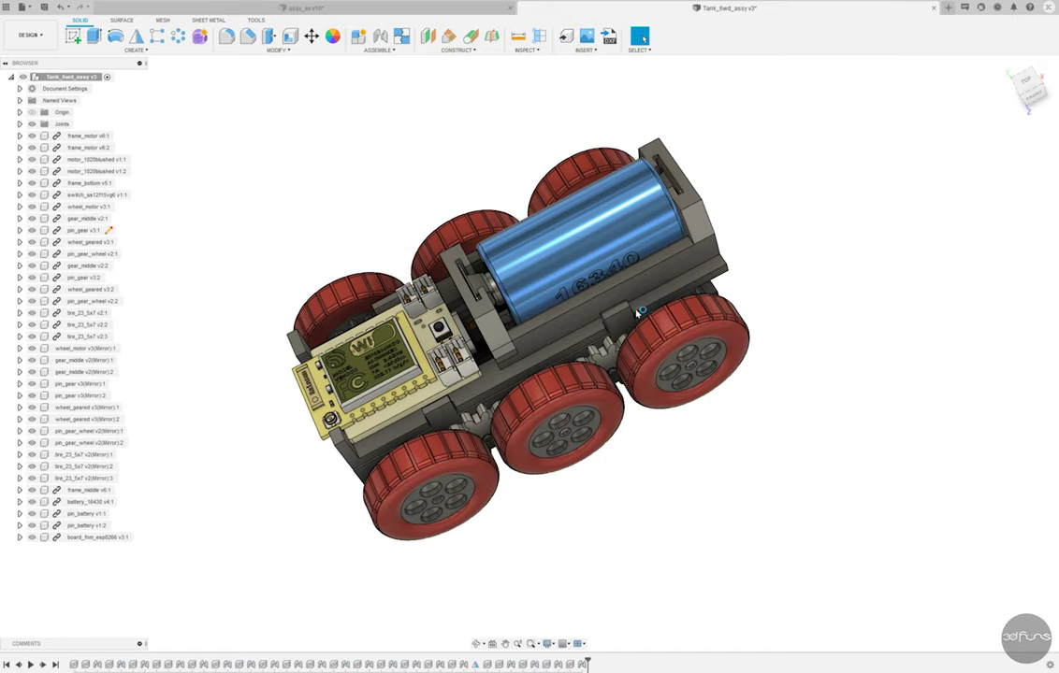
# Paint the tank_body's bottom plate metallic blue, then view the finished tank isometrically
pyautogui.moveTo(788, 251)
pyautogui.keyDown('shift'); pyautogui.mouseDown(button='middle')
pyautogui.moveTo(780, 324)
pyautogui.moveTo(887, 371)
pyautogui.moveTo(747, 246)
pyautogui.moveTo(678, 220)
pyautogui.mouseUp(button='middle'); pyautogui.keyUp('shift')
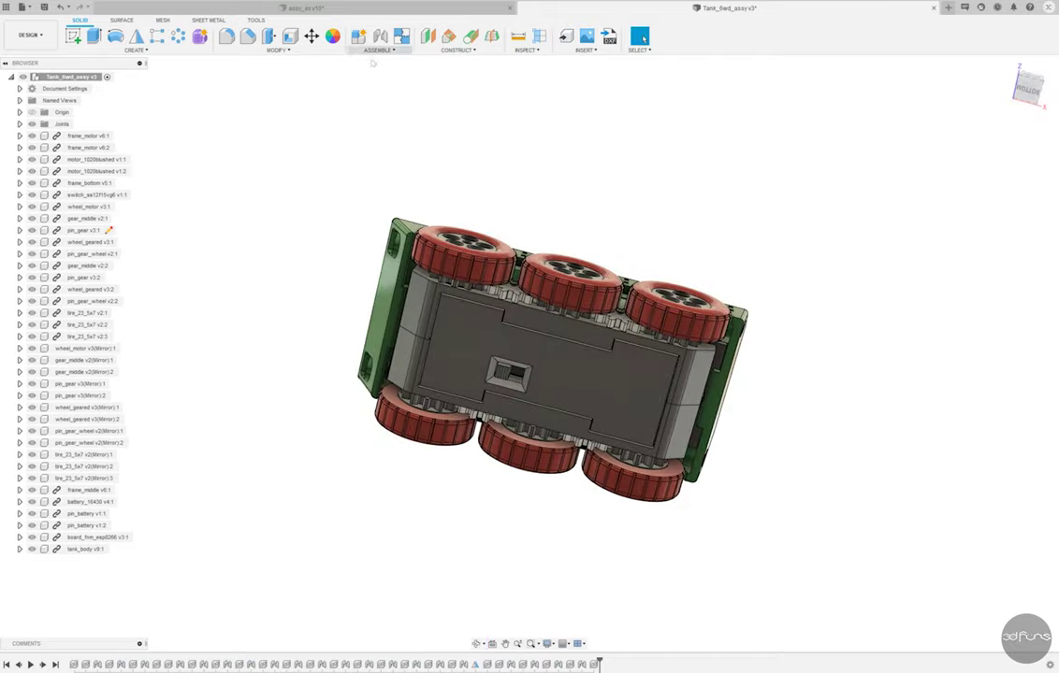
pyautogui.press('a')
pyautogui.scroll(-2, 898, 375)
pyautogui.scroll(1, 898, 374)
pyautogui.moveTo(882, 369); pyautogui.dragTo(634, 394)
pyautogui.moveTo(797, 399)
pyautogui.keyDown('shift'); pyautogui.mouseDown(button='middle')
pyautogui.moveTo(806, 399)
pyautogui.moveTo(810, 473)
pyautogui.moveTo(832, 517)
pyautogui.mouseUp(button='middle'); pyautogui.keyUp('shift')
pyautogui.click(1037, 467)
pyautogui.moveTo(822, 440)
pyautogui.keyDown('shift'); pyautogui.mouseDown(button='middle')
pyautogui.moveTo(848, 423)
pyautogui.moveTo(745, 442)
pyautogui.moveTo(1002, 167)
pyautogui.moveTo(655, 103)
pyautogui.moveTo(393, 132)
pyautogui.mouseUp(button='middle'); pyautogui.keyUp('shift')
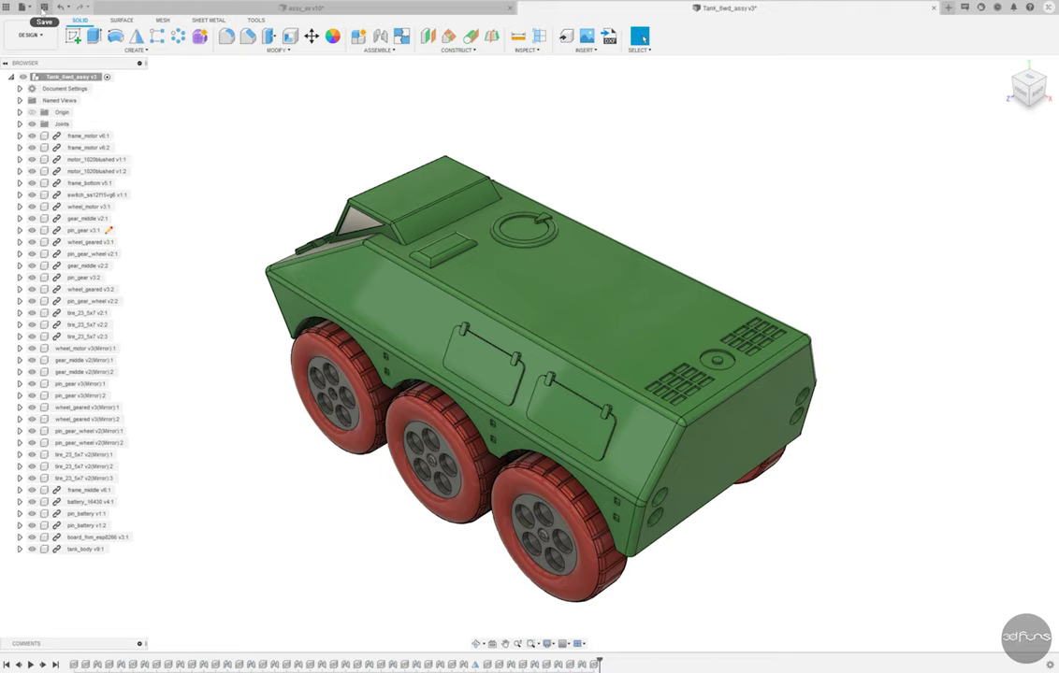